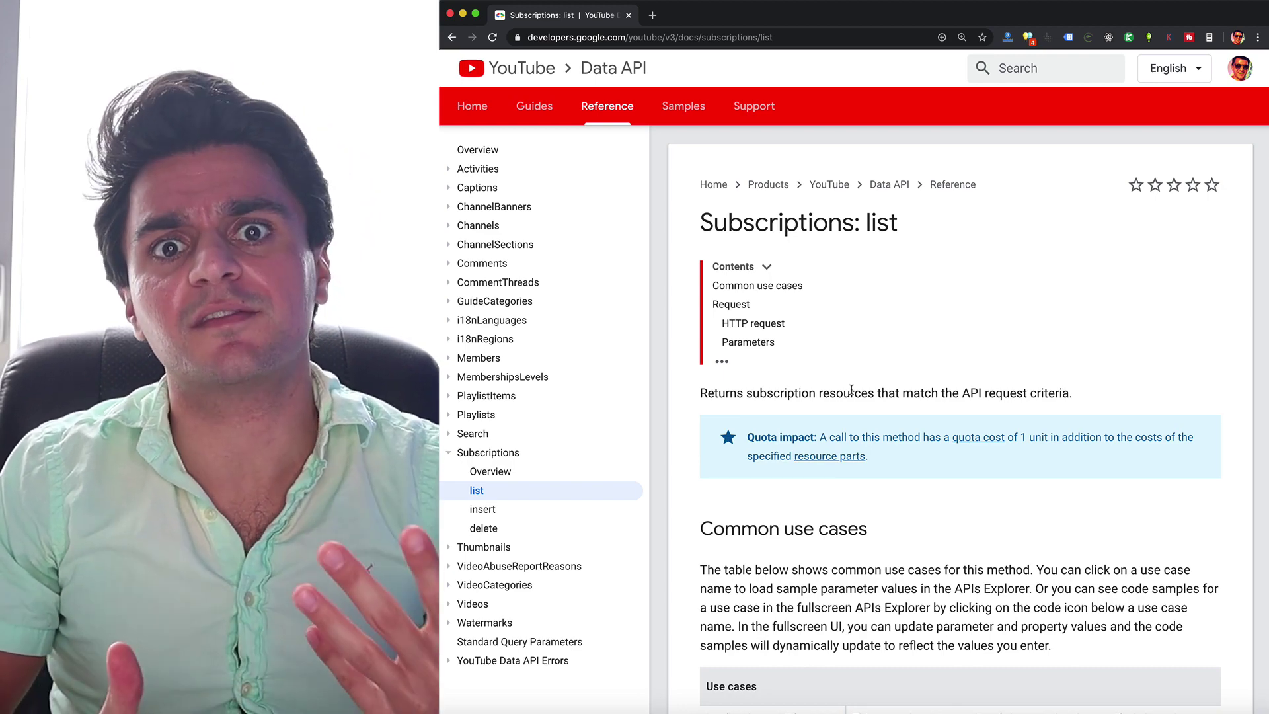
Scroll the Subscriptions: list page to its HTTP request and Parameters sections.
scroll(851, 390, "down", 7)
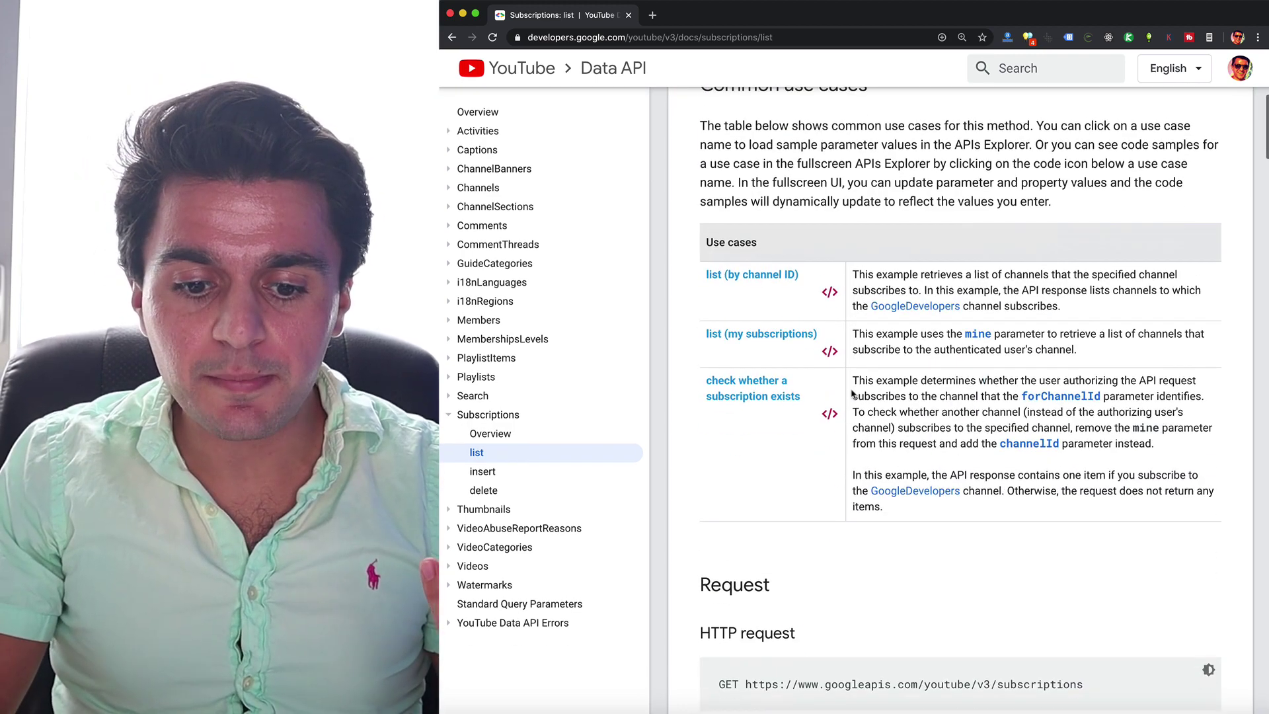
scroll(851, 392, "up", 1)
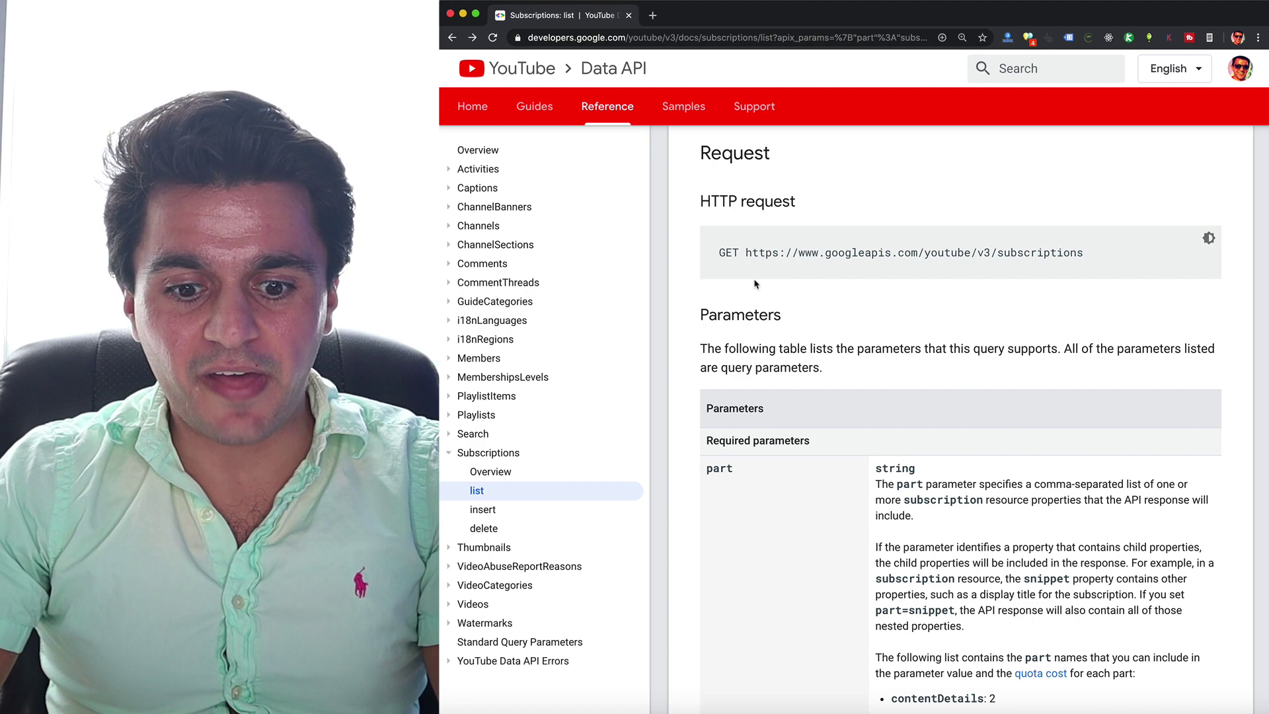
Highlight the required part parameter.
scroll(753, 277, "down", 3)
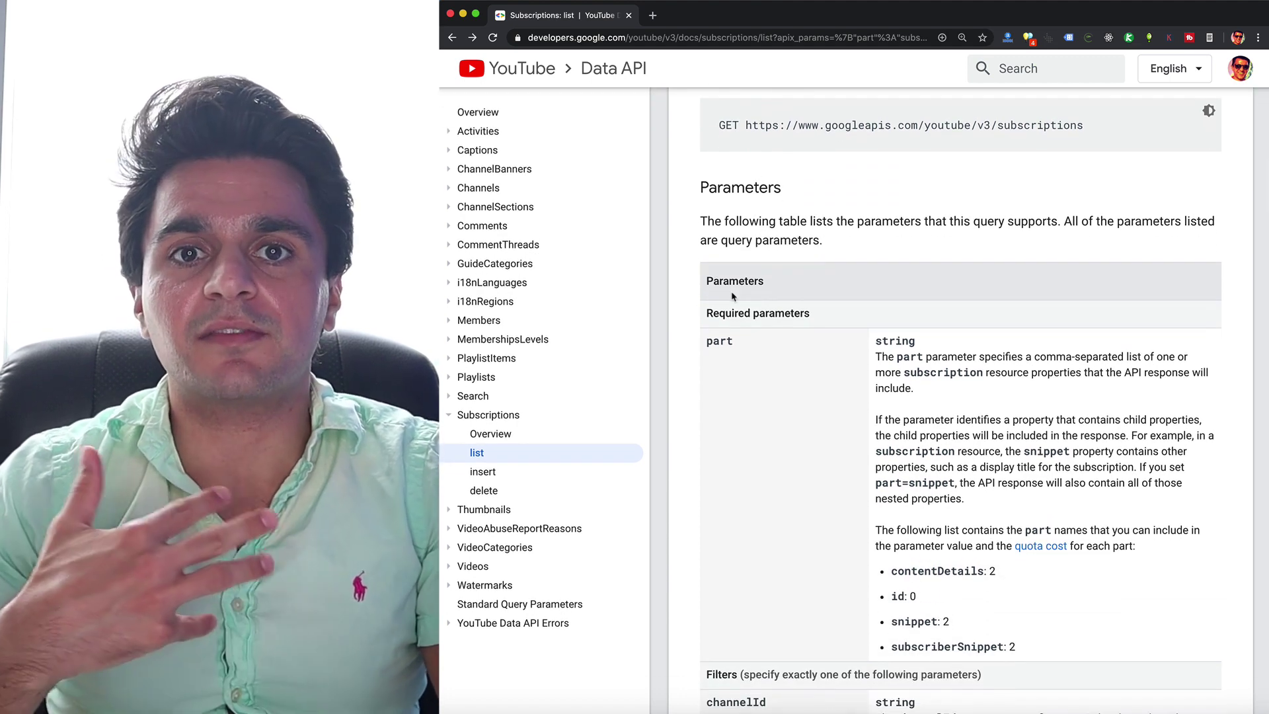
scroll(732, 297, "down", 2)
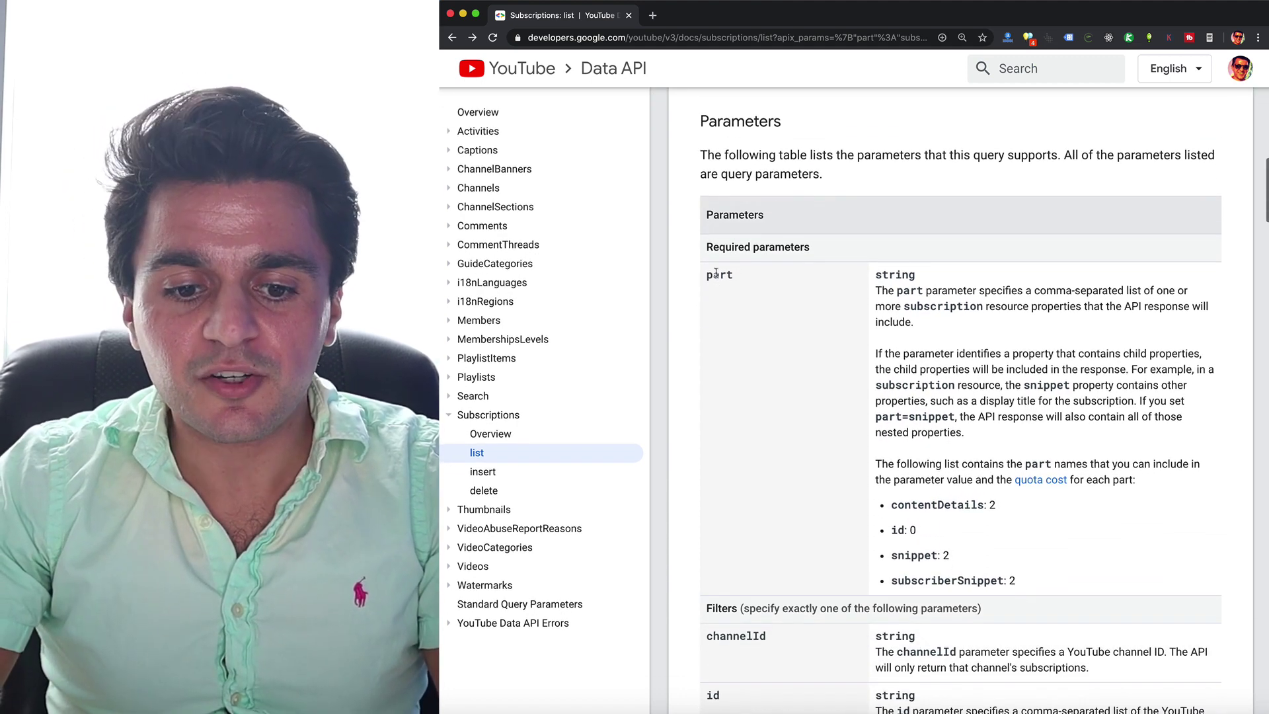
double_click(717, 273)
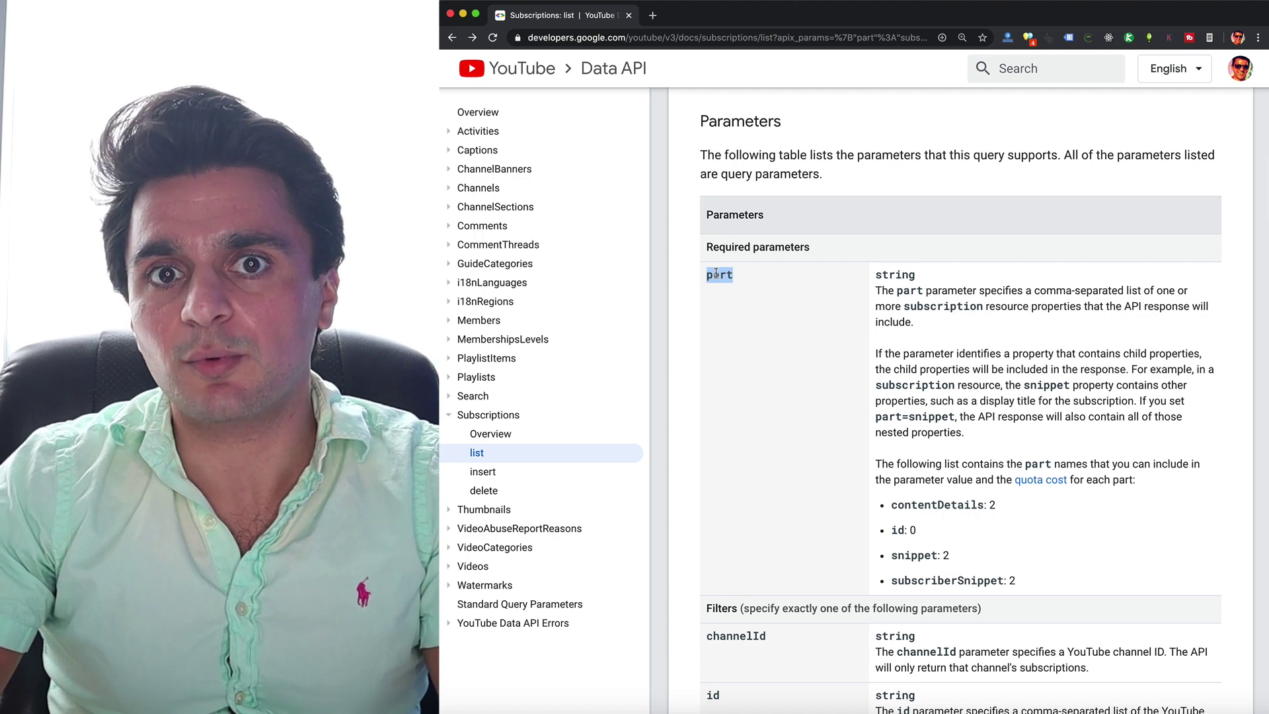
Highlight subscriberSnippet, compare it with snippet, and end with subscriberSnippet selected.
scroll(716, 273, "down", 2)
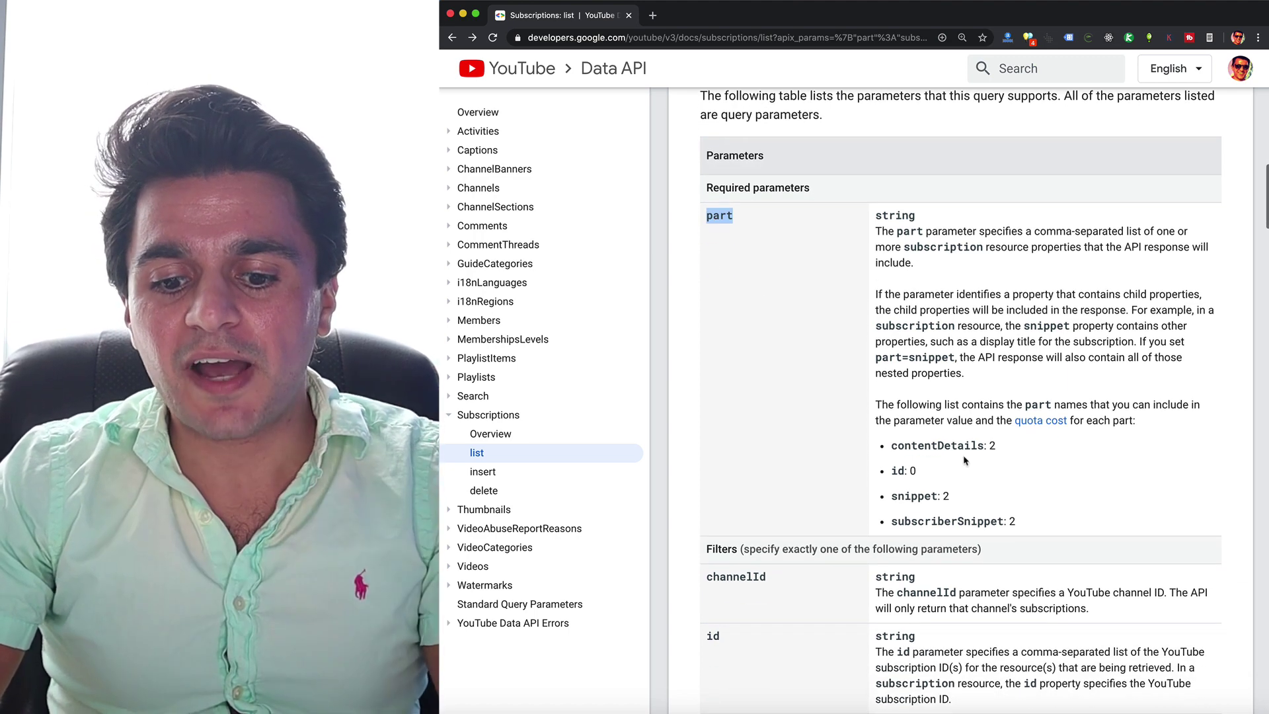
left_click(945, 517)
double_click(945, 517)
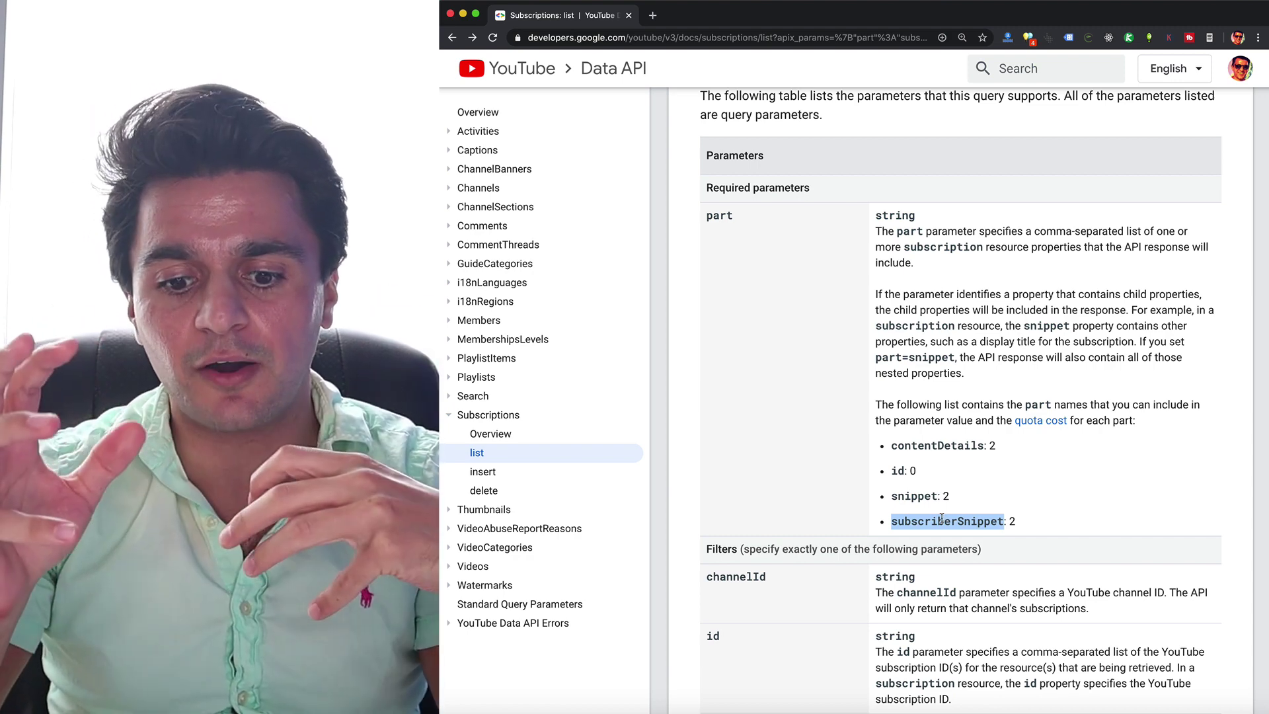
double_click(915, 496)
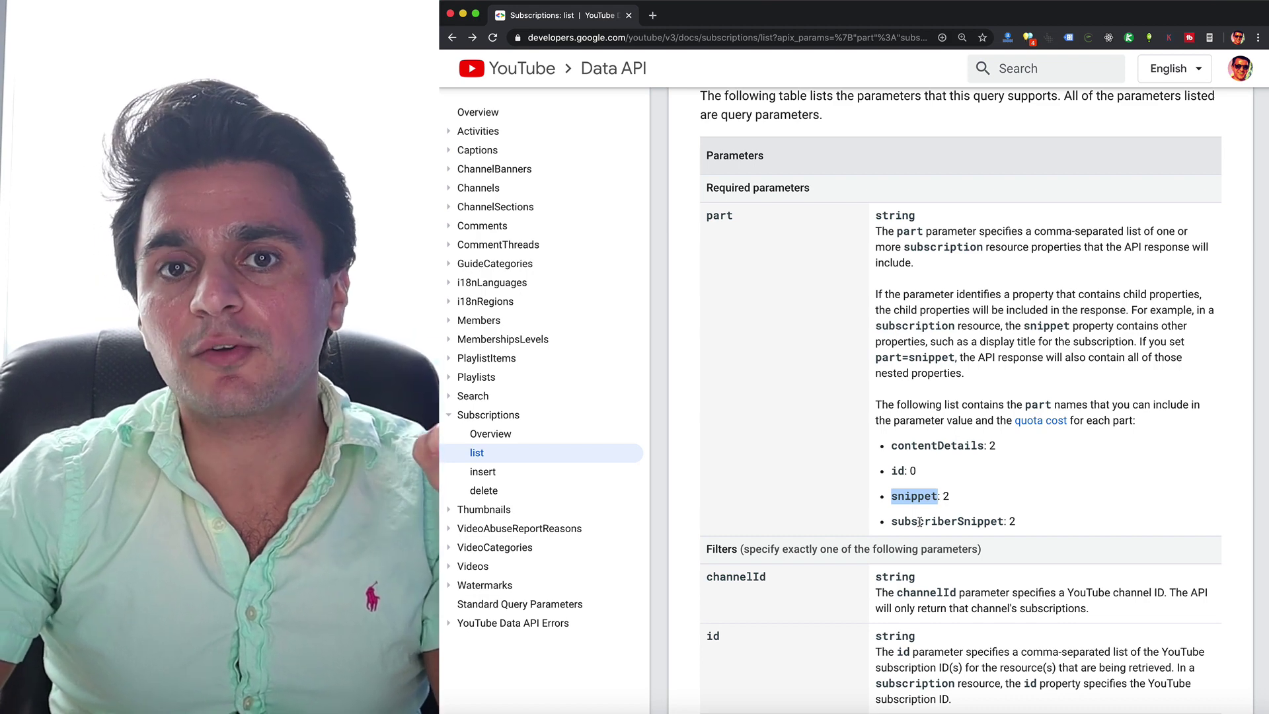
left_click(919, 523)
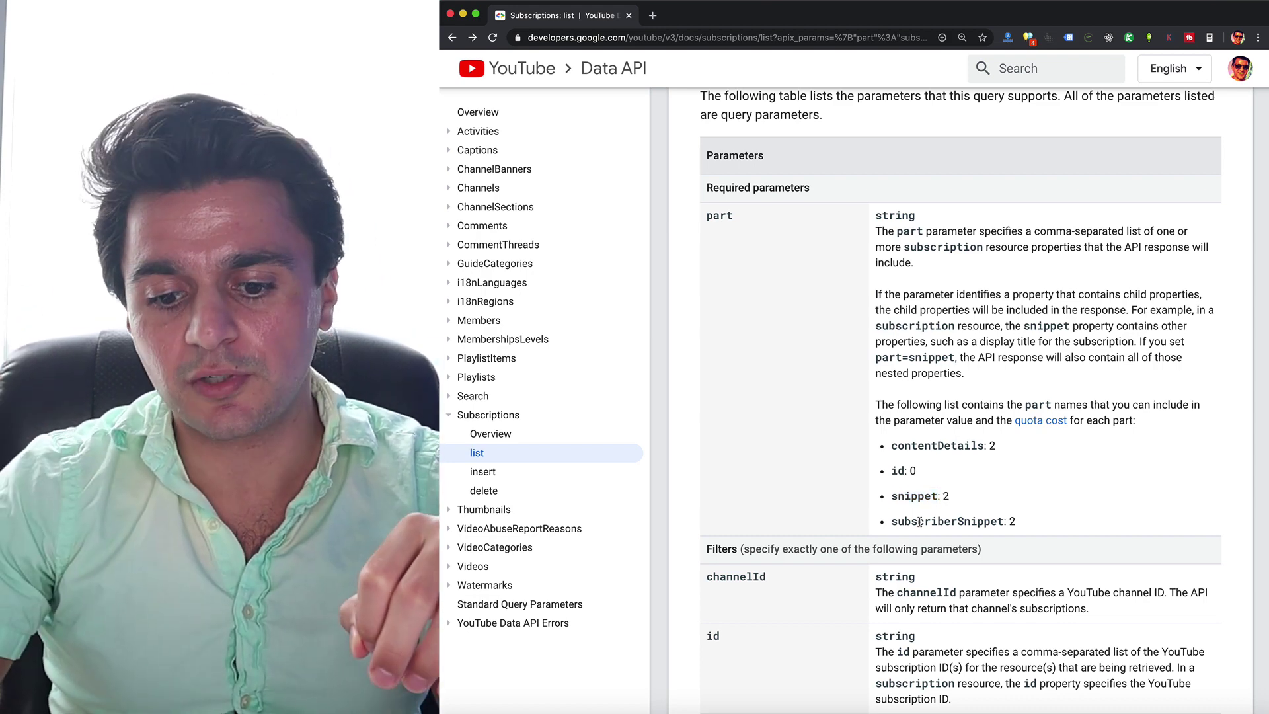
double_click(919, 522)
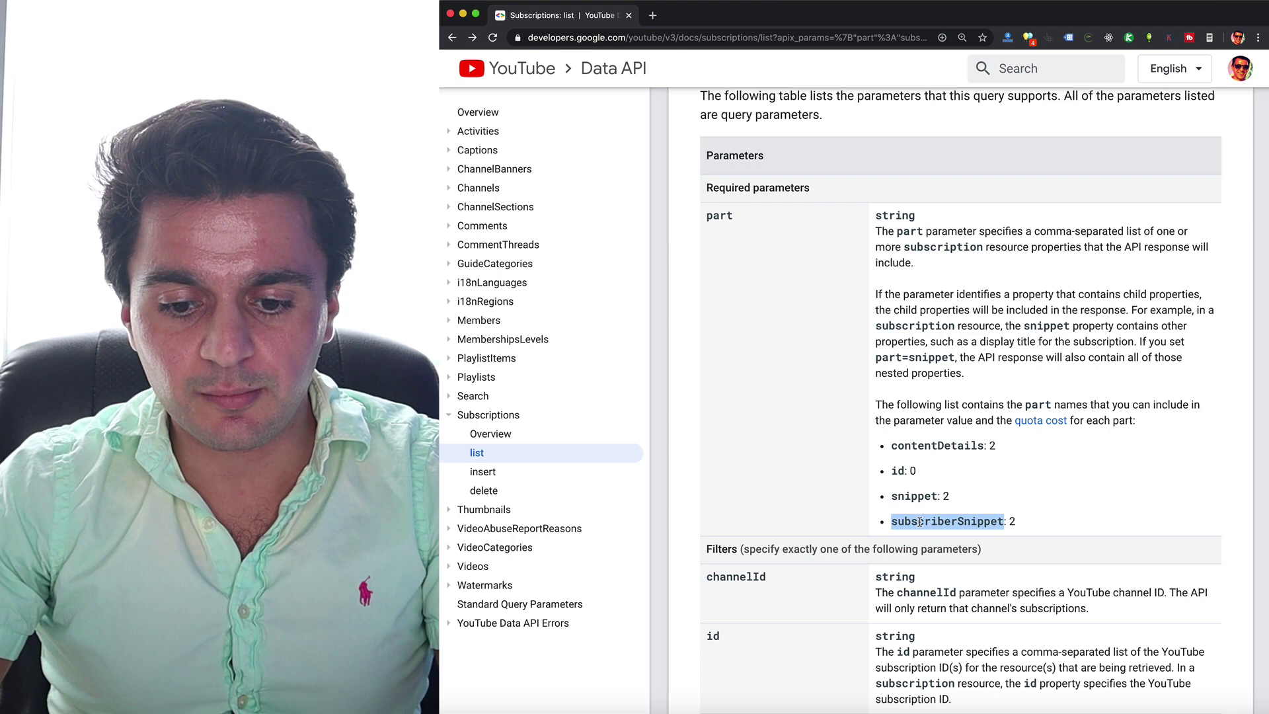
scroll(853, 431, "down", 5)
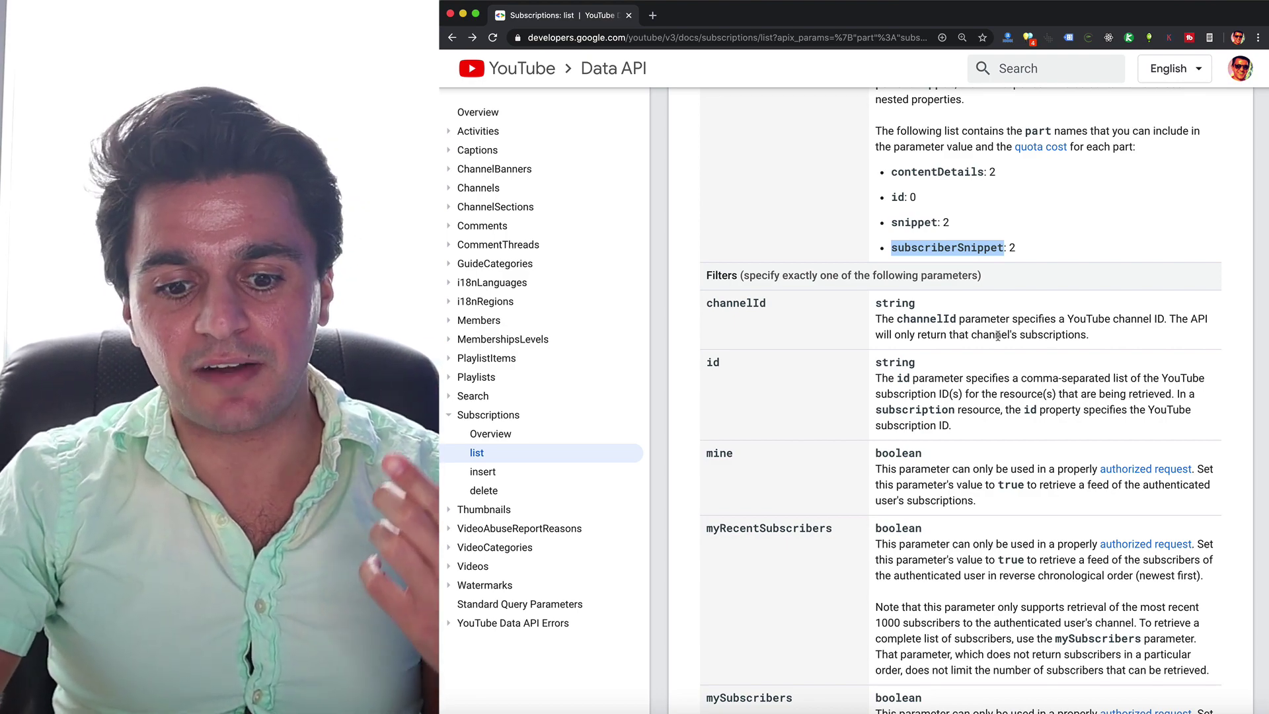
Highlight the mySubscribers filter, then scroll down to the Response section.
scroll(998, 335, "down", 5)
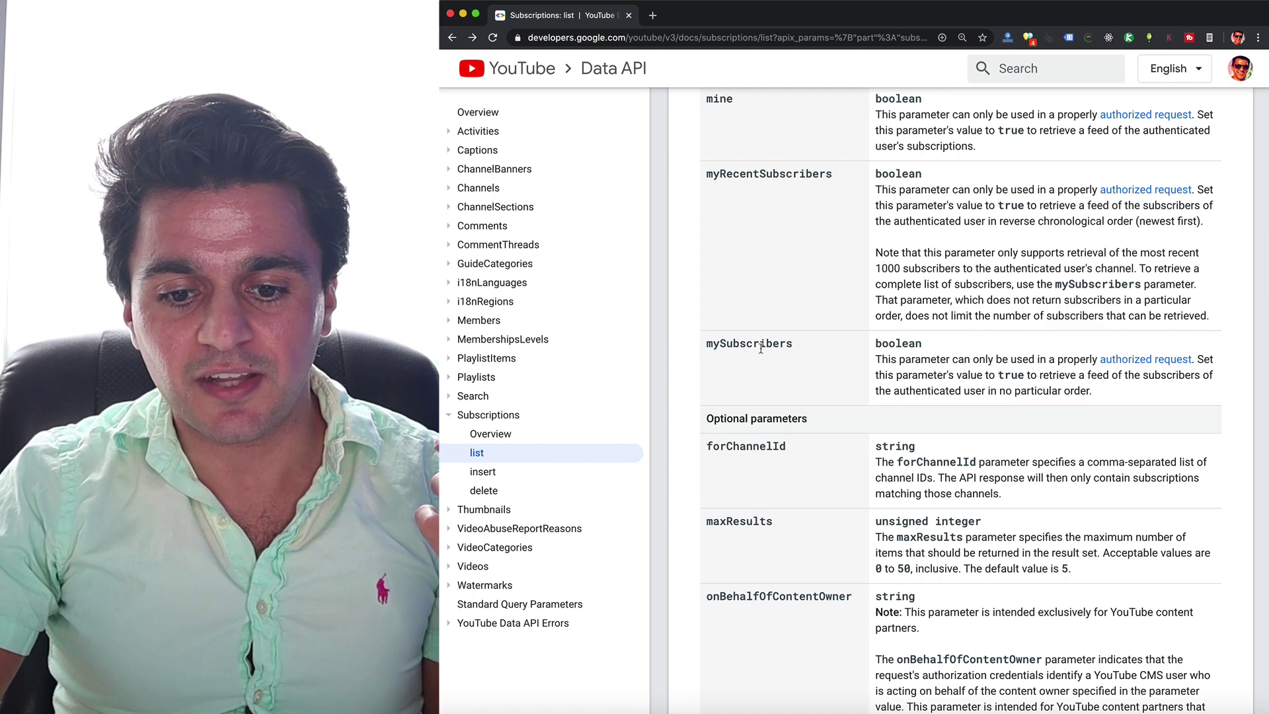
double_click(760, 345)
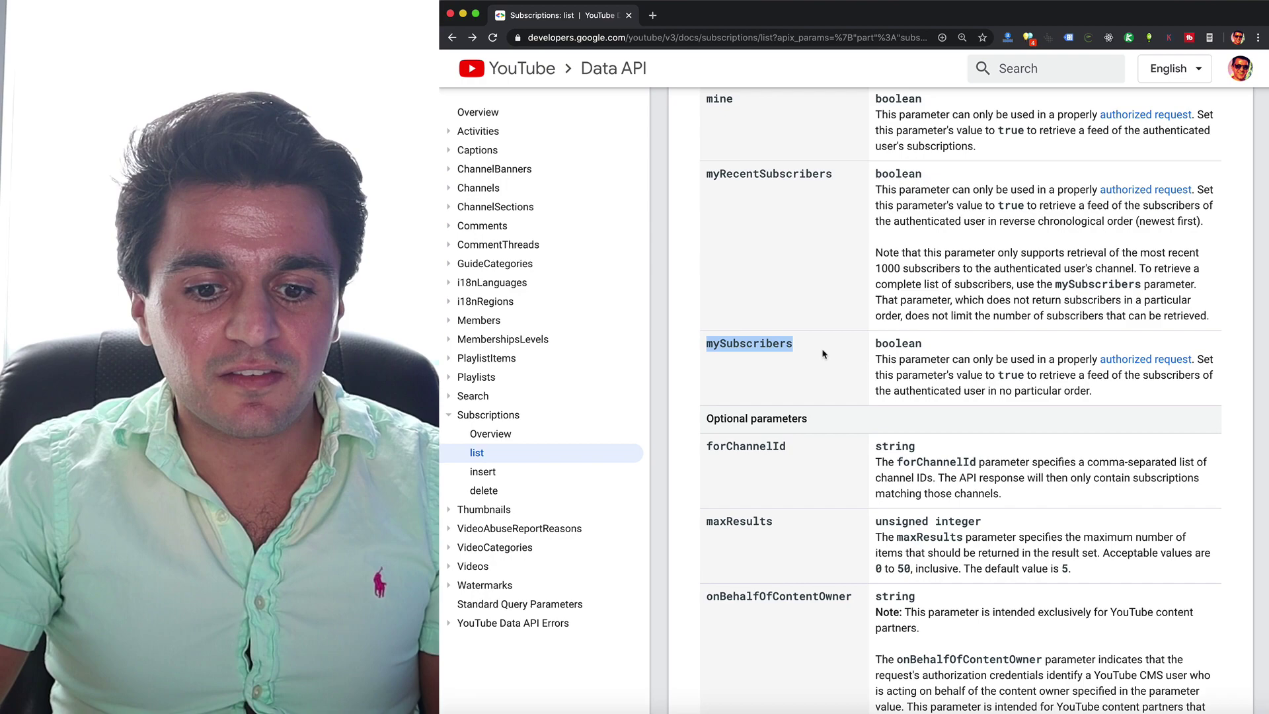
scroll(822, 349, "up", 3)
scroll(822, 349, "up", 5)
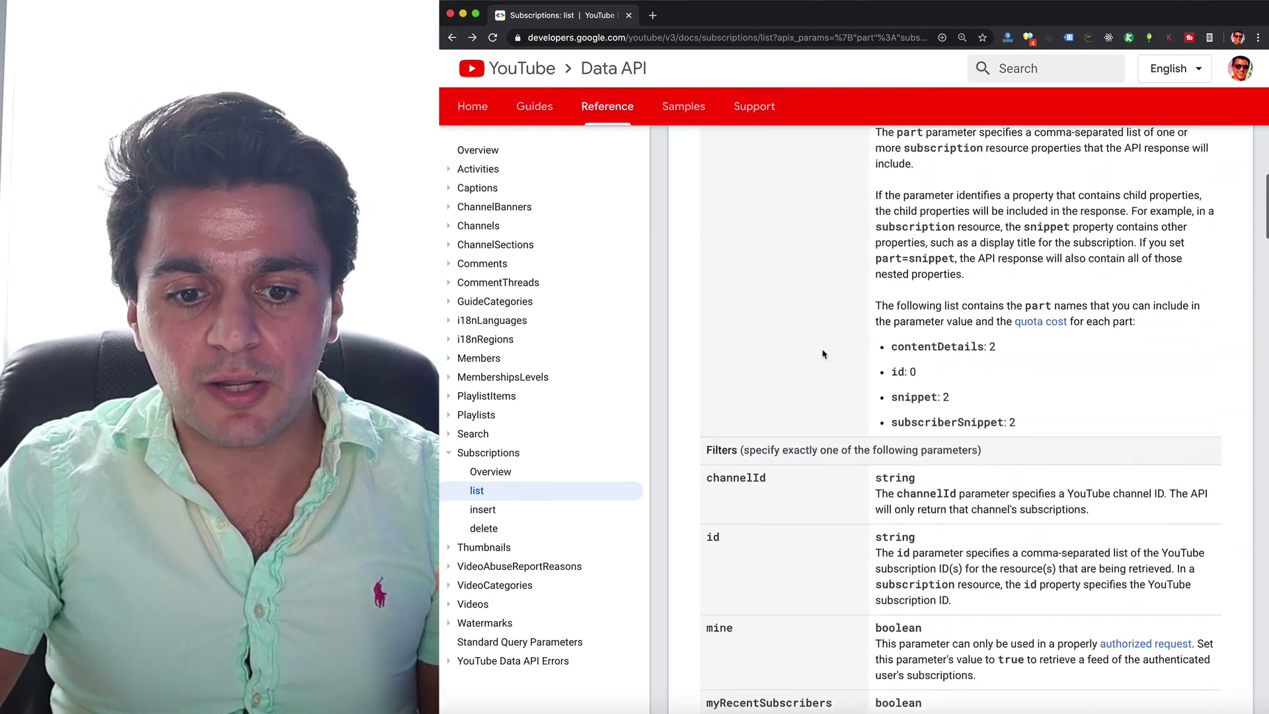
scroll(760, 283, "down", 9)
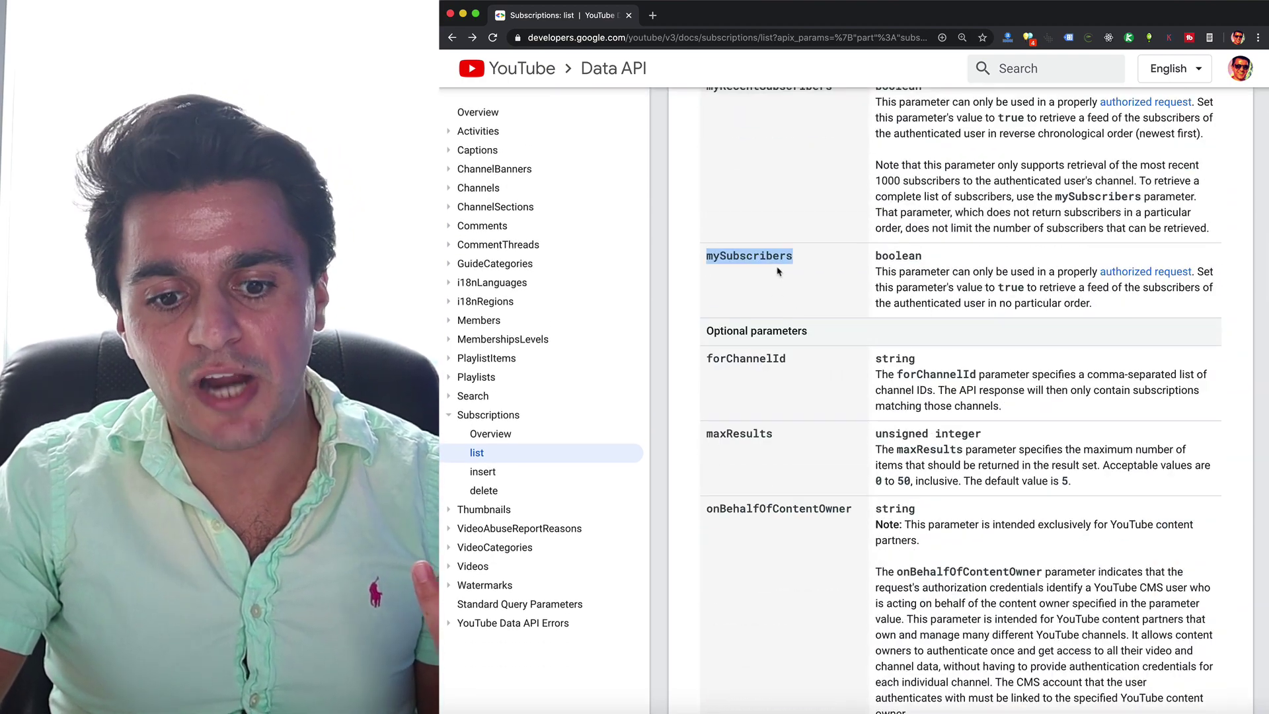
scroll(807, 349, "down", 4)
Confirm part is subscriberSnippet, set mySubscribers to true, and turn off the API key credential.
scroll(807, 349, "down", 20)
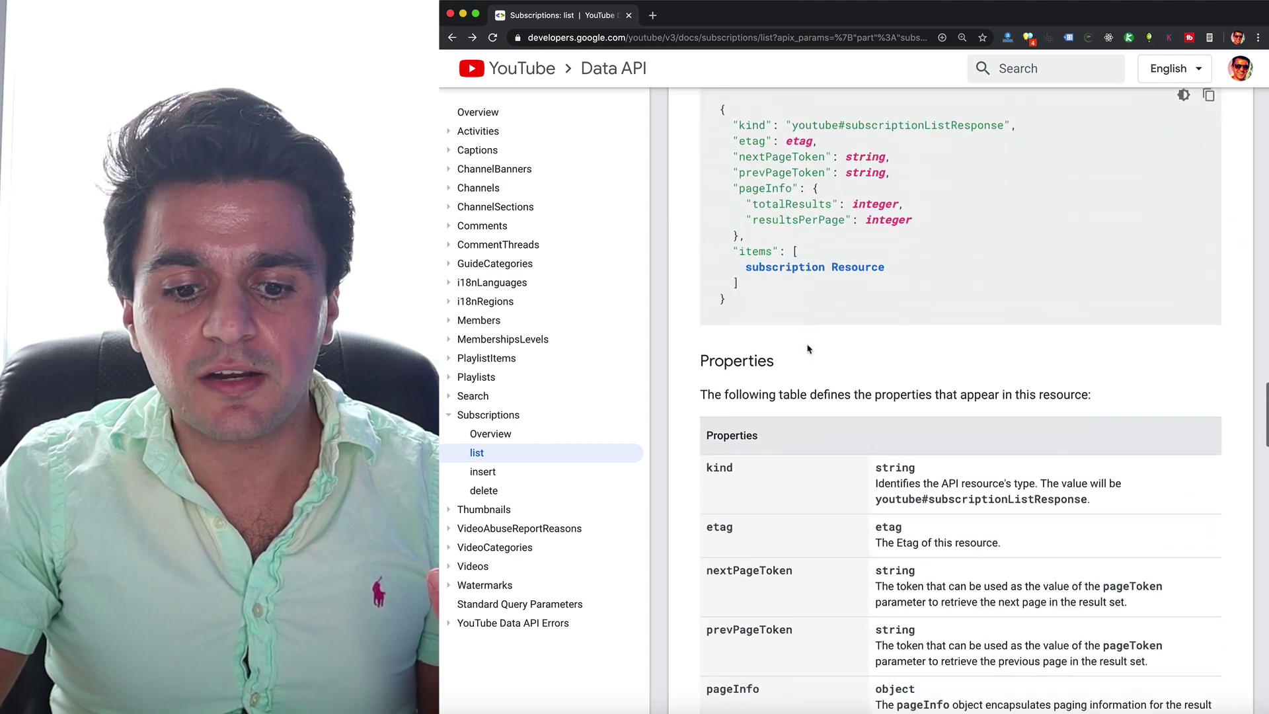
scroll(808, 349, "down", 8)
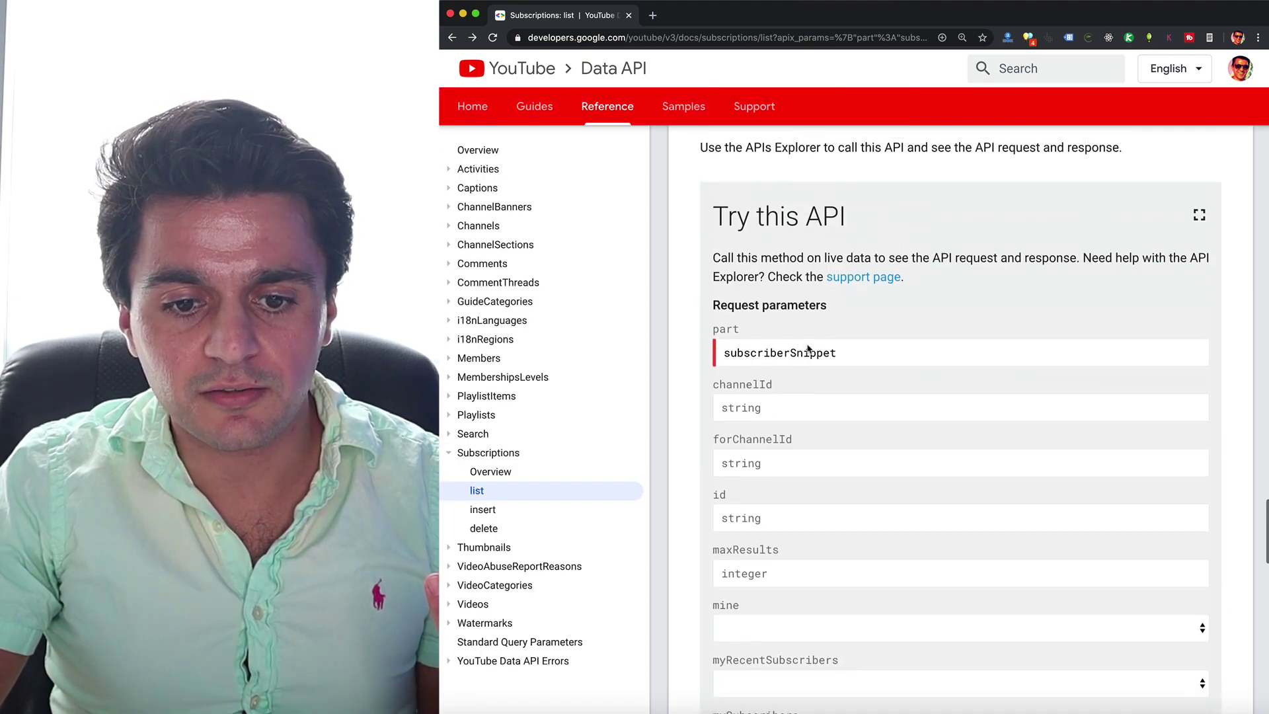
scroll(808, 348, "up", 1)
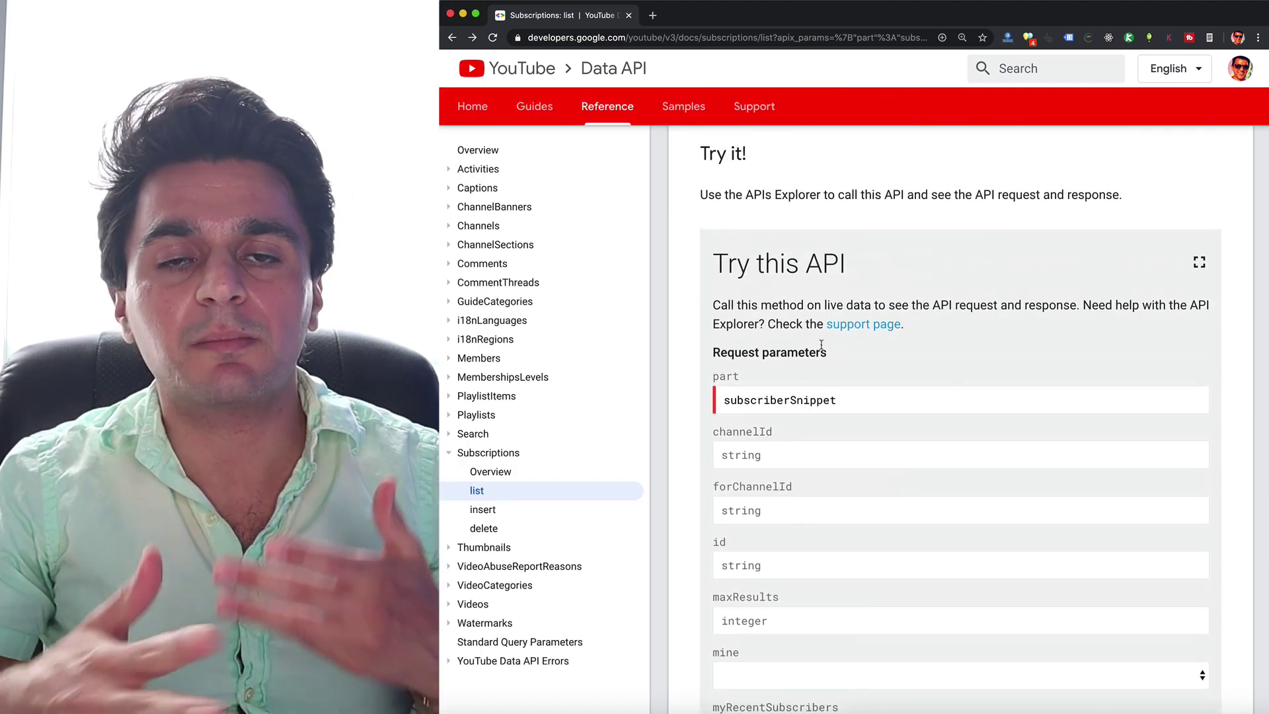
double_click(790, 400)
scroll(790, 399, "down", 5)
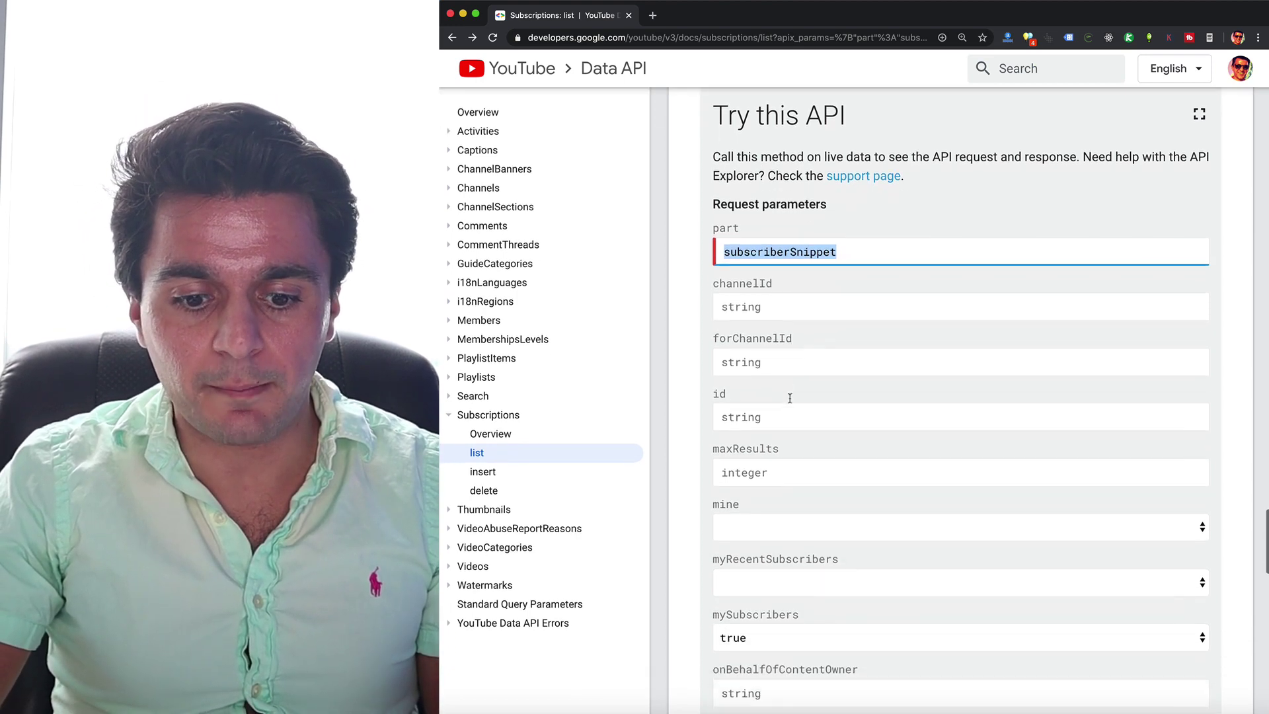
left_click(746, 434)
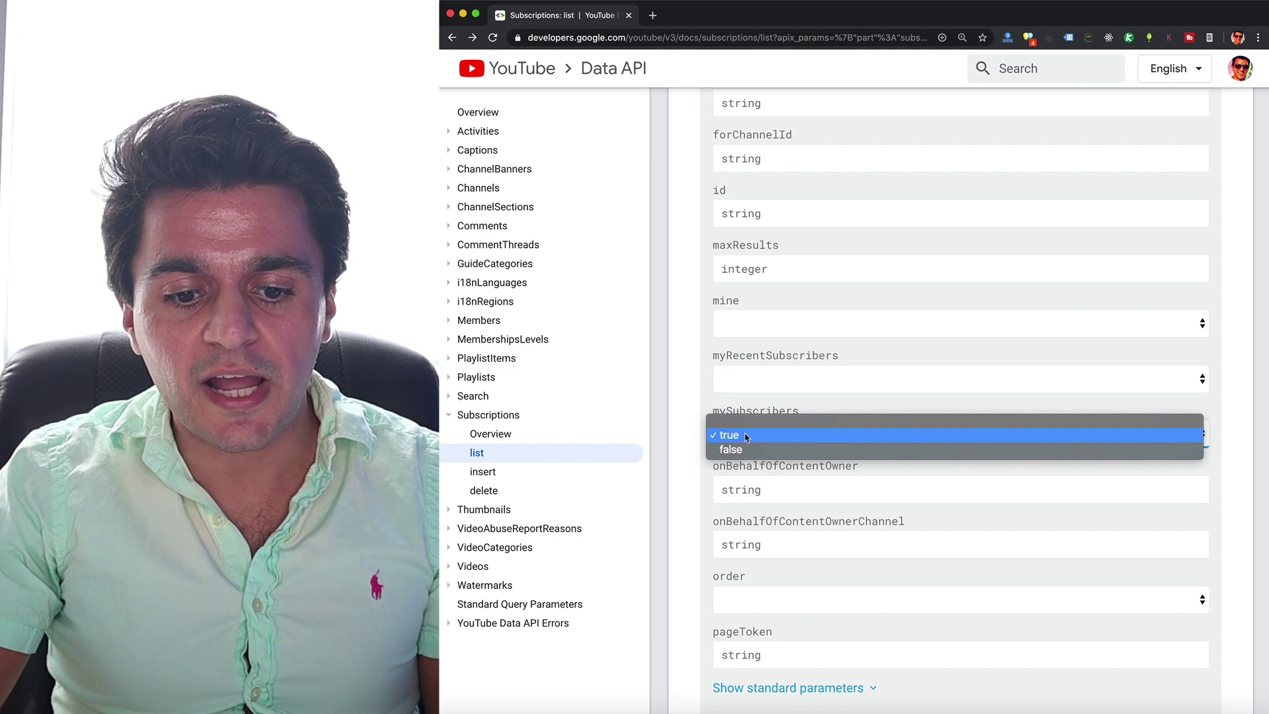
left_click(745, 434)
scroll(693, 442, "down", 7)
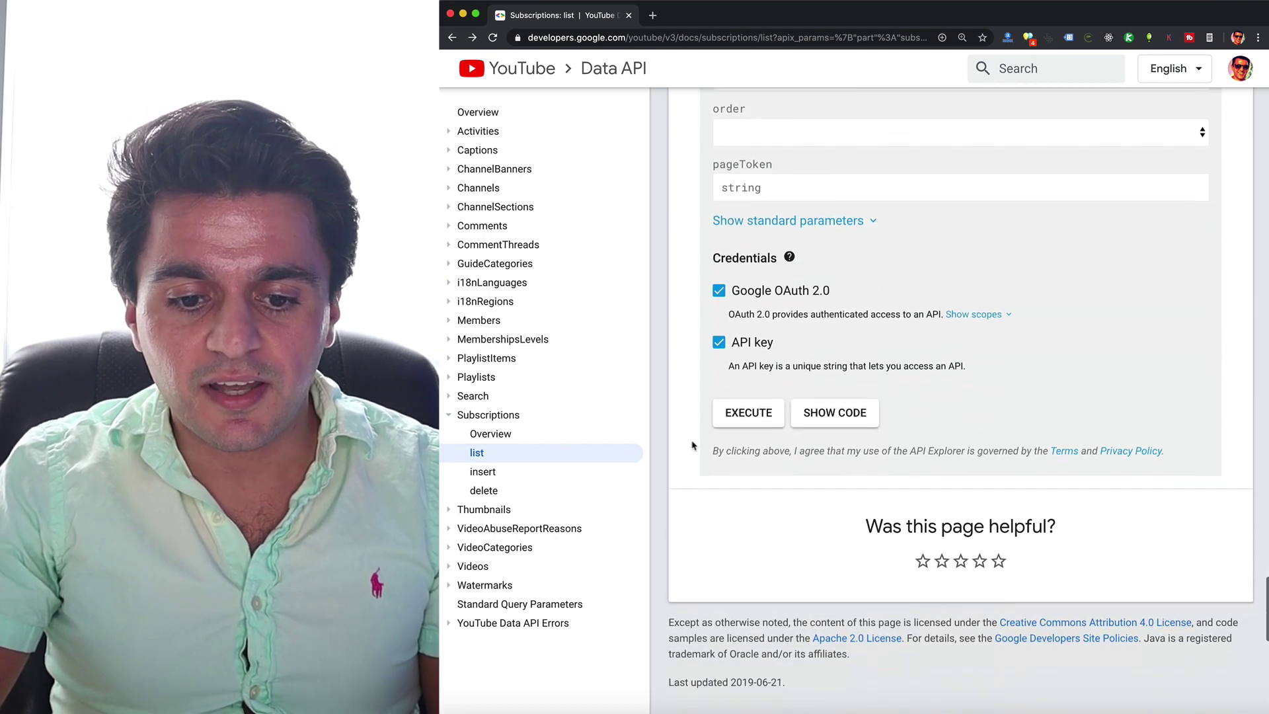
left_click(721, 343)
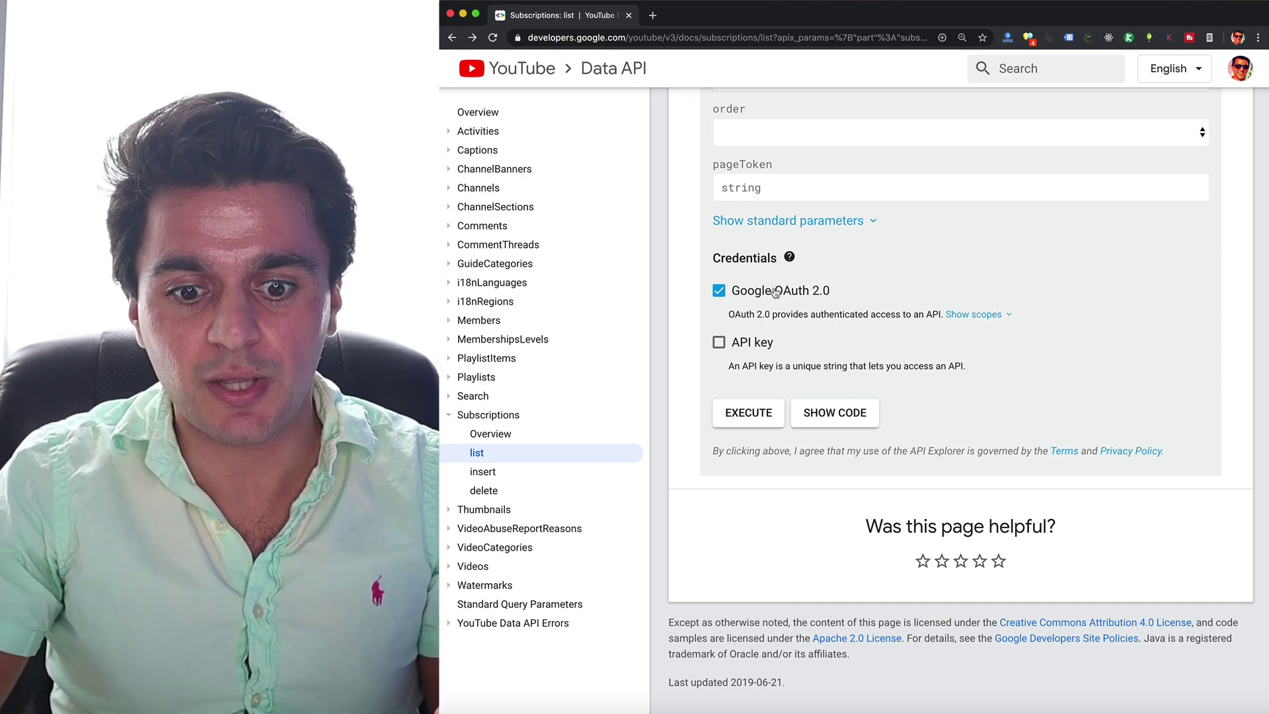
Execute the request, sign in with the channel's brand account, and allow access.
left_click(740, 421)
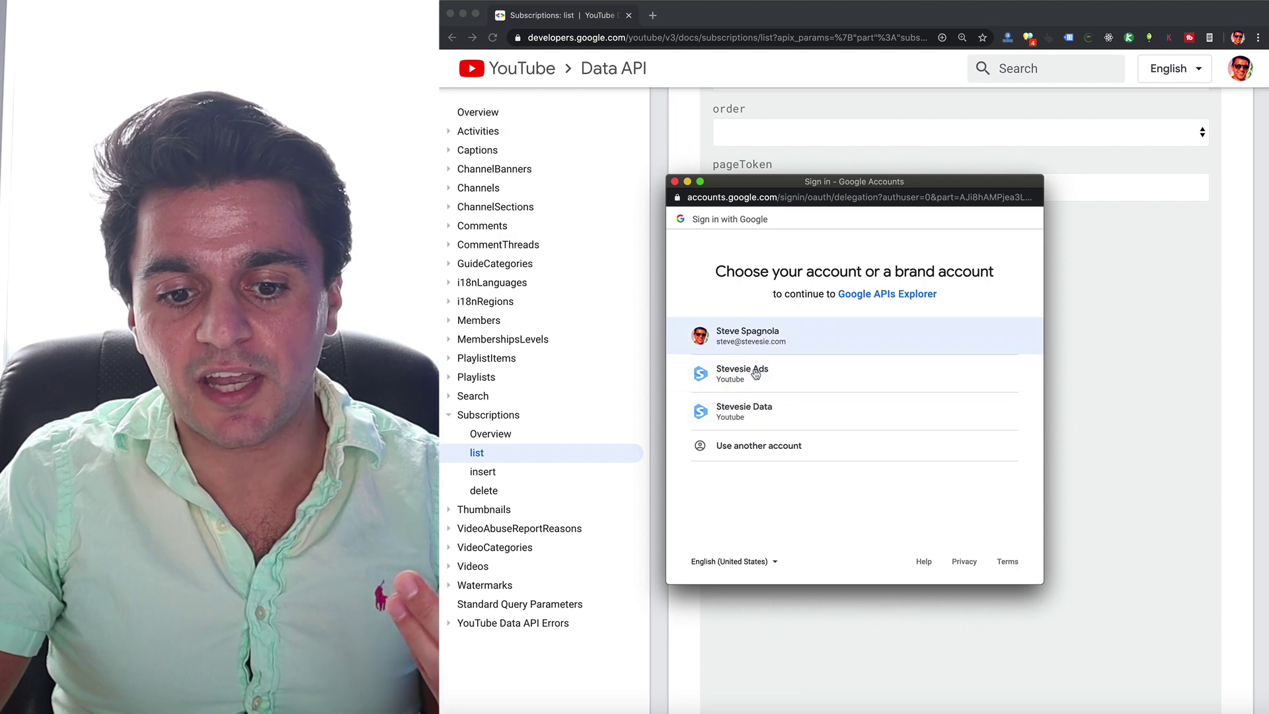
left_click(755, 419)
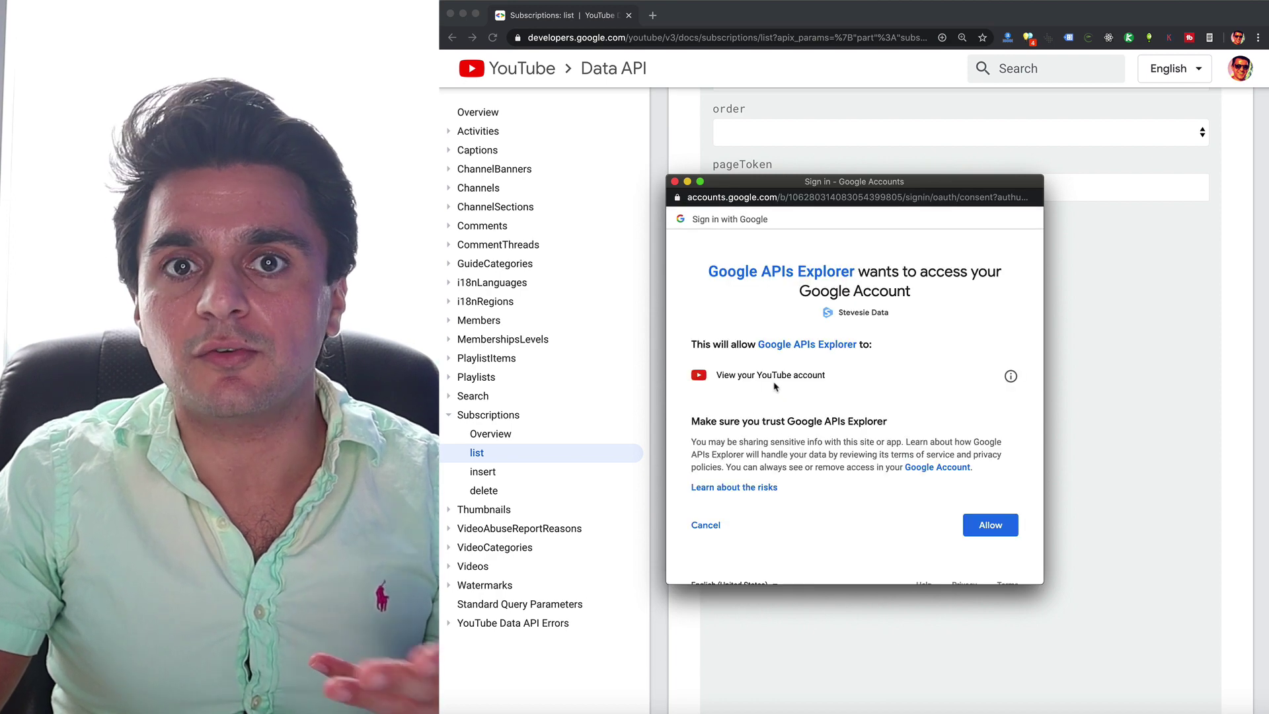
left_click_drag(717, 376, 825, 376)
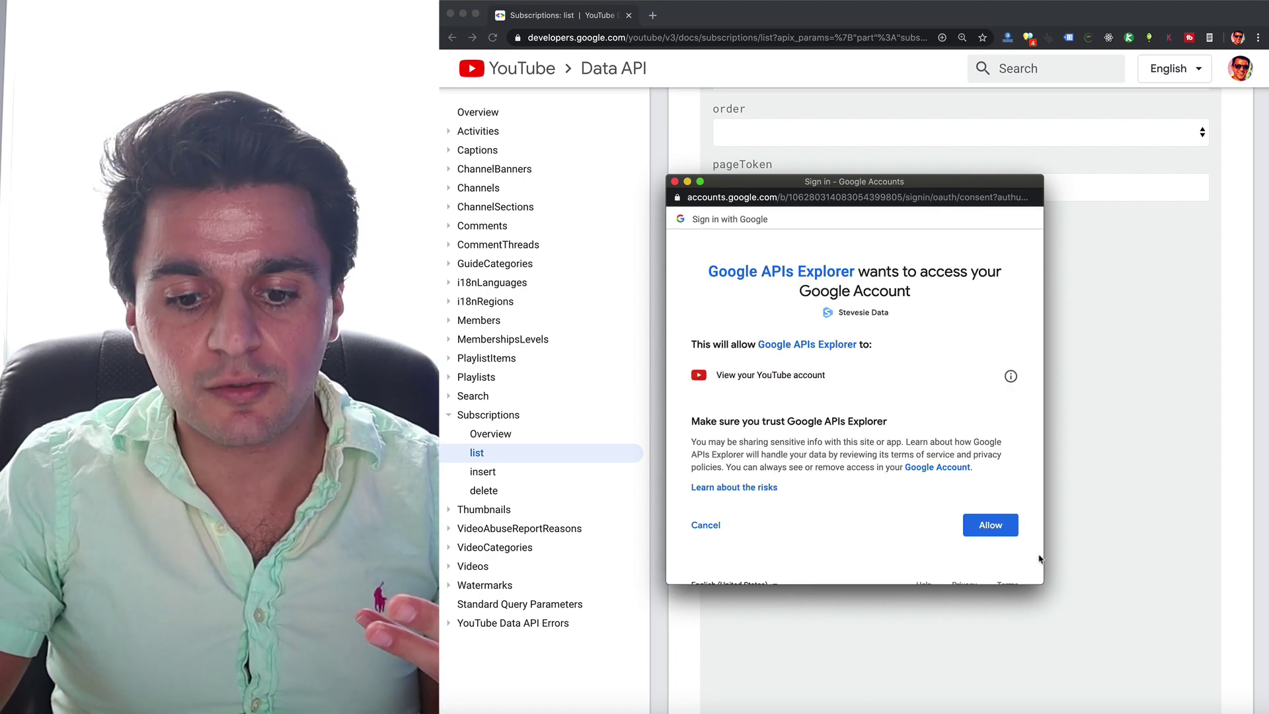
left_click(994, 527)
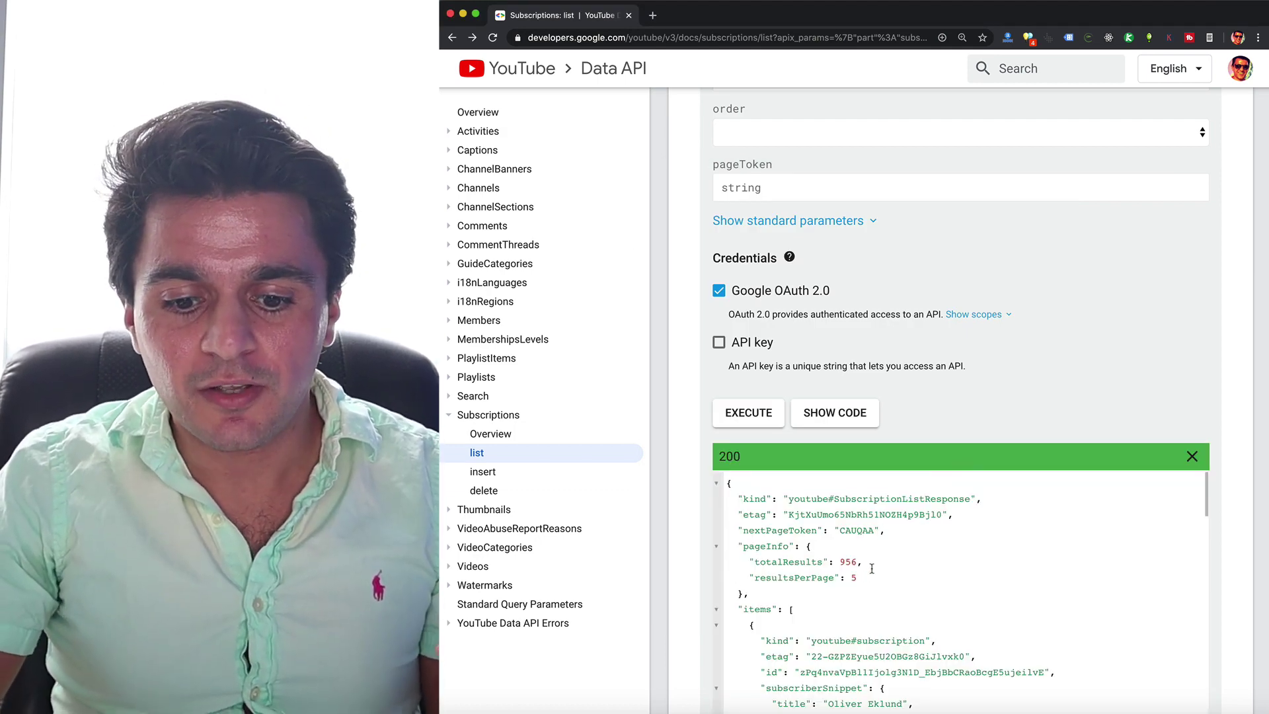
double_click(847, 562)
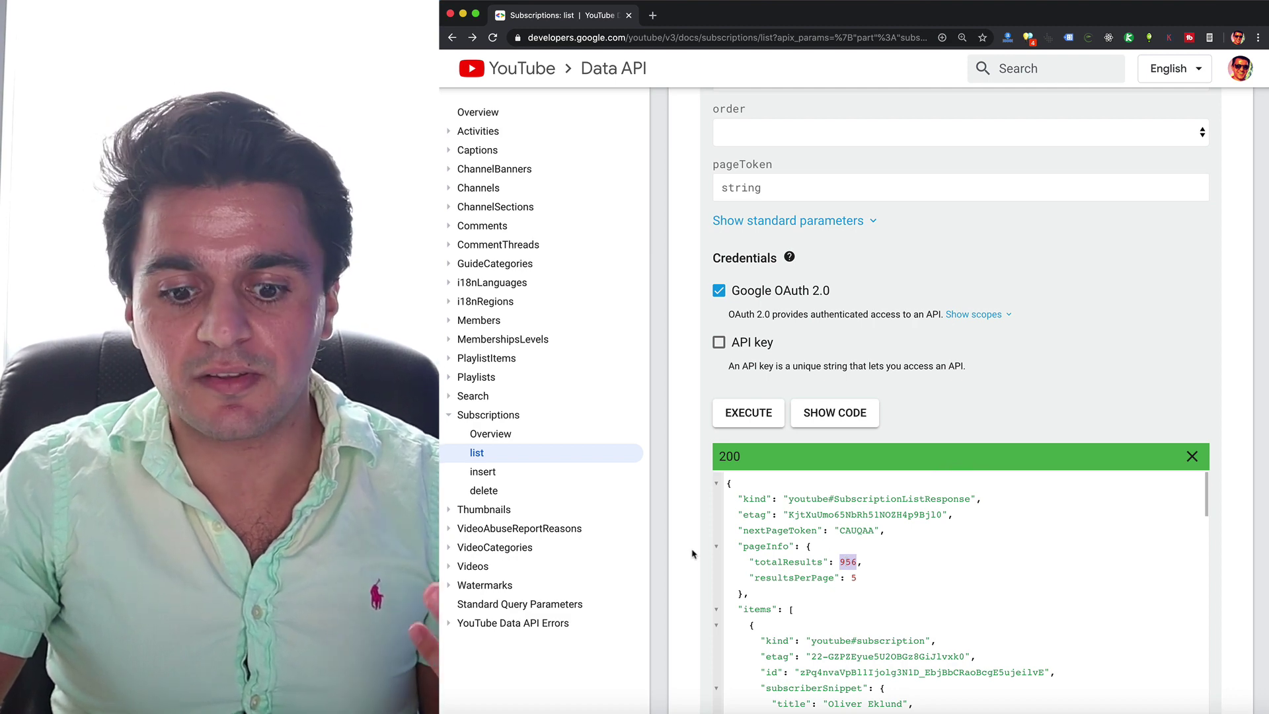
scroll(715, 579, "down", 5)
scroll(715, 579, "up", 3)
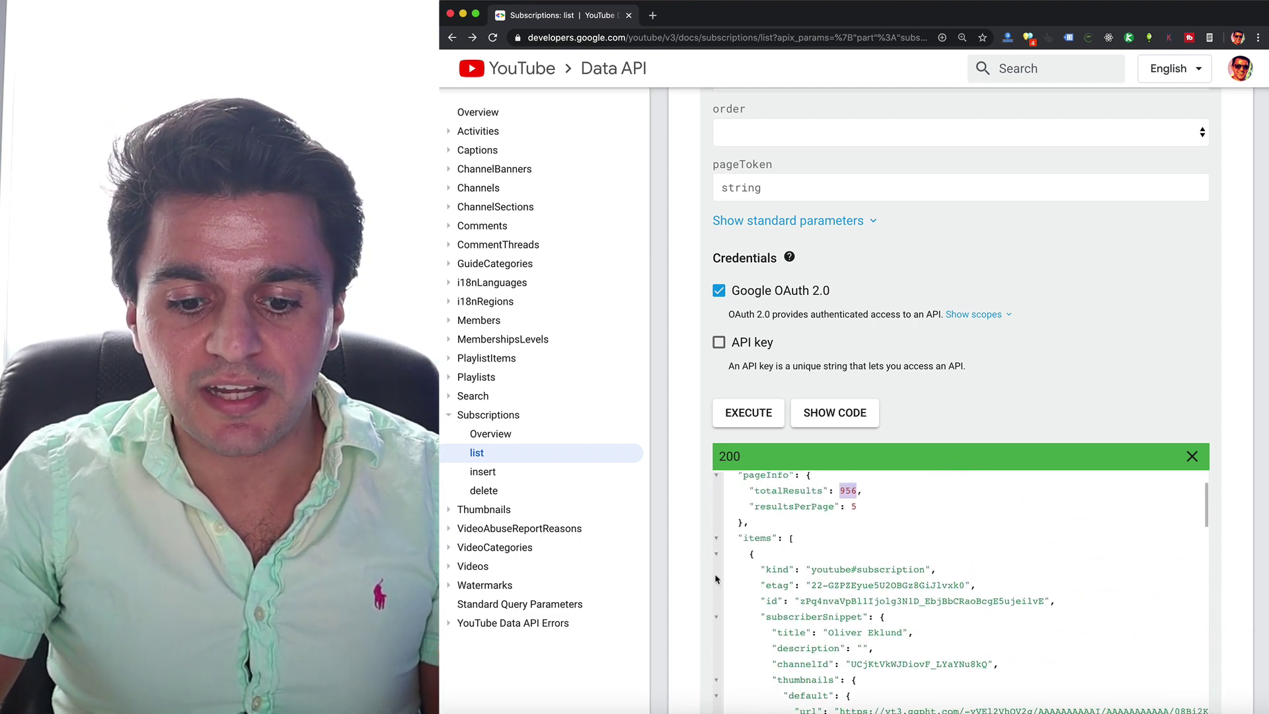
left_click(832, 624)
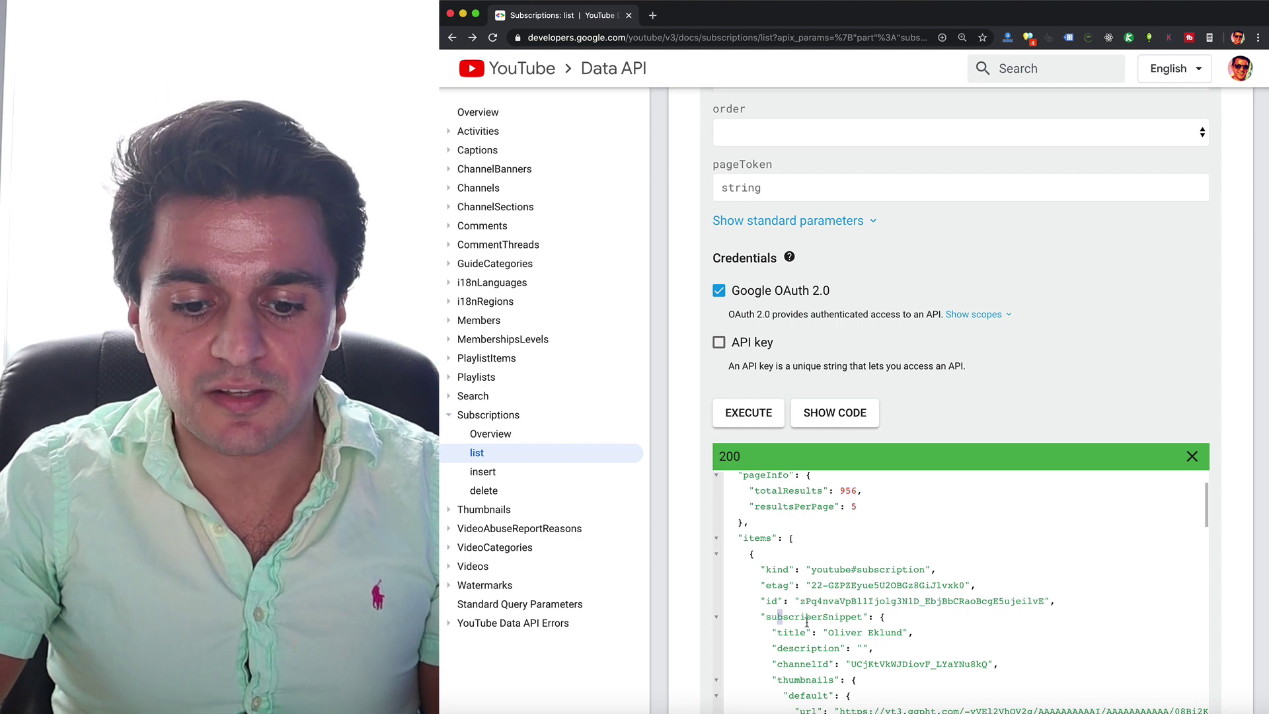
scroll(852, 621, "down", 5)
scroll(867, 621, "down", 8)
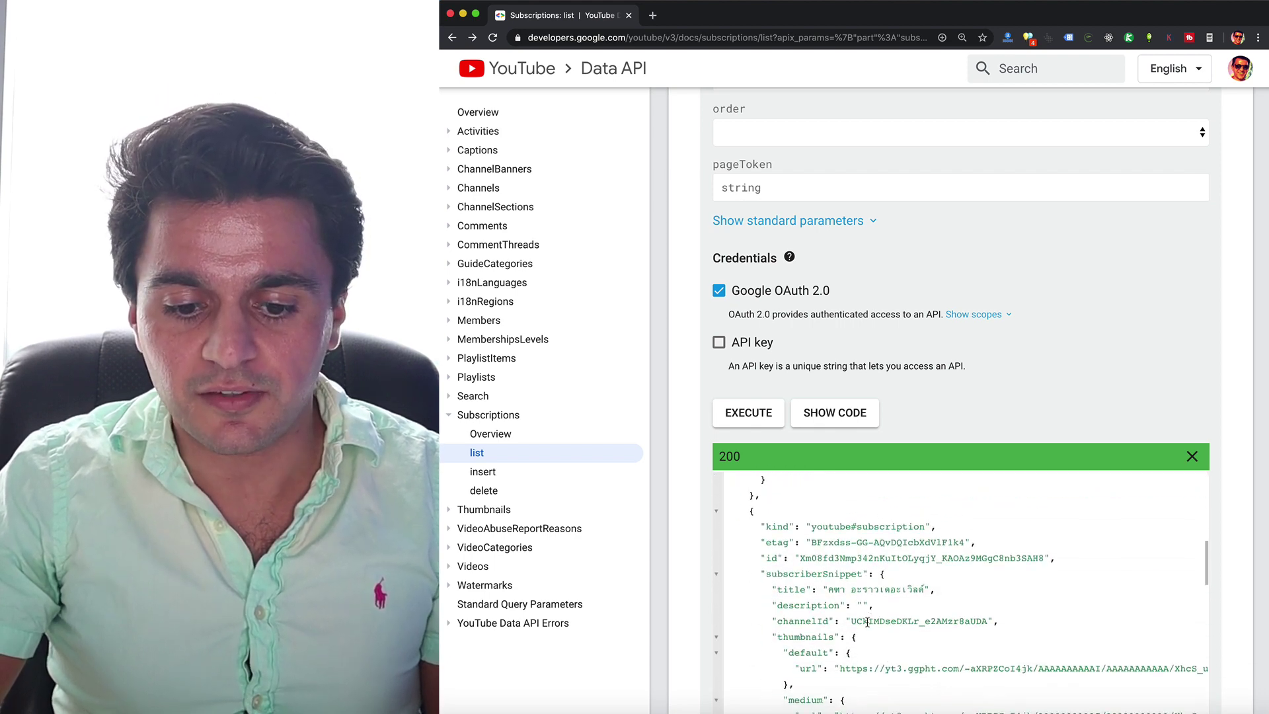
scroll(867, 621, "up", 10)
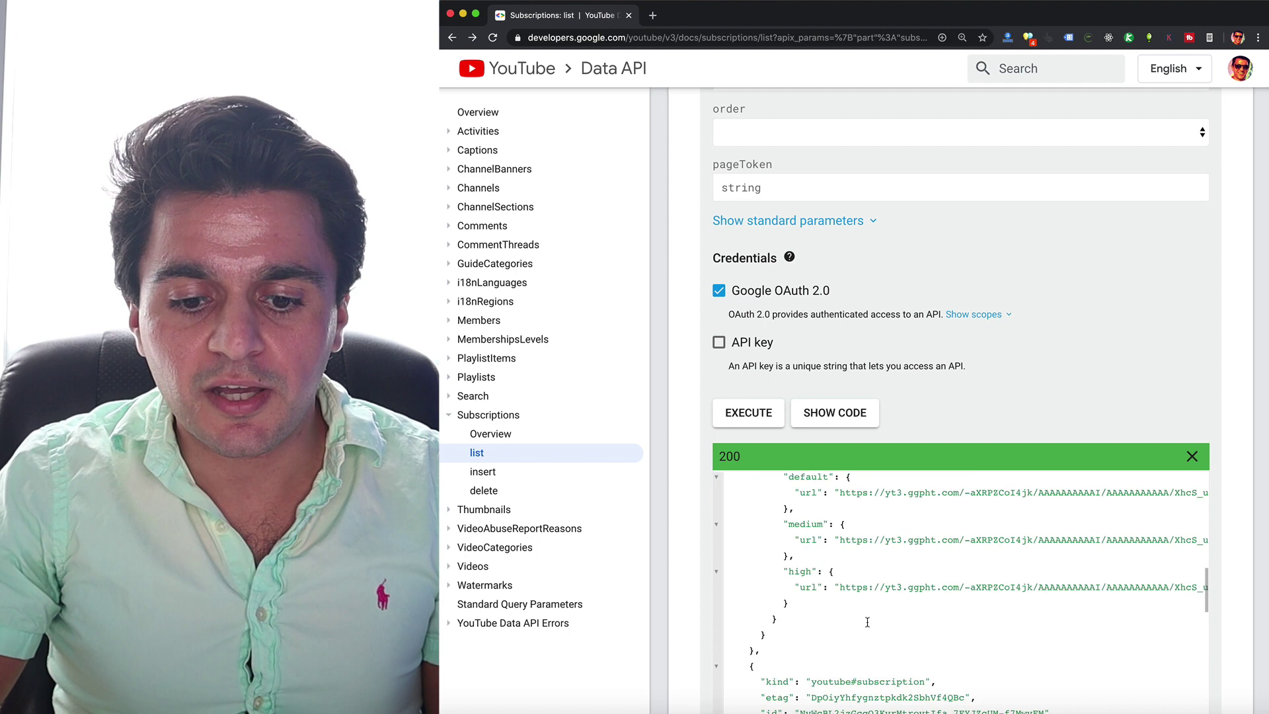
scroll(867, 622, "up", 3)
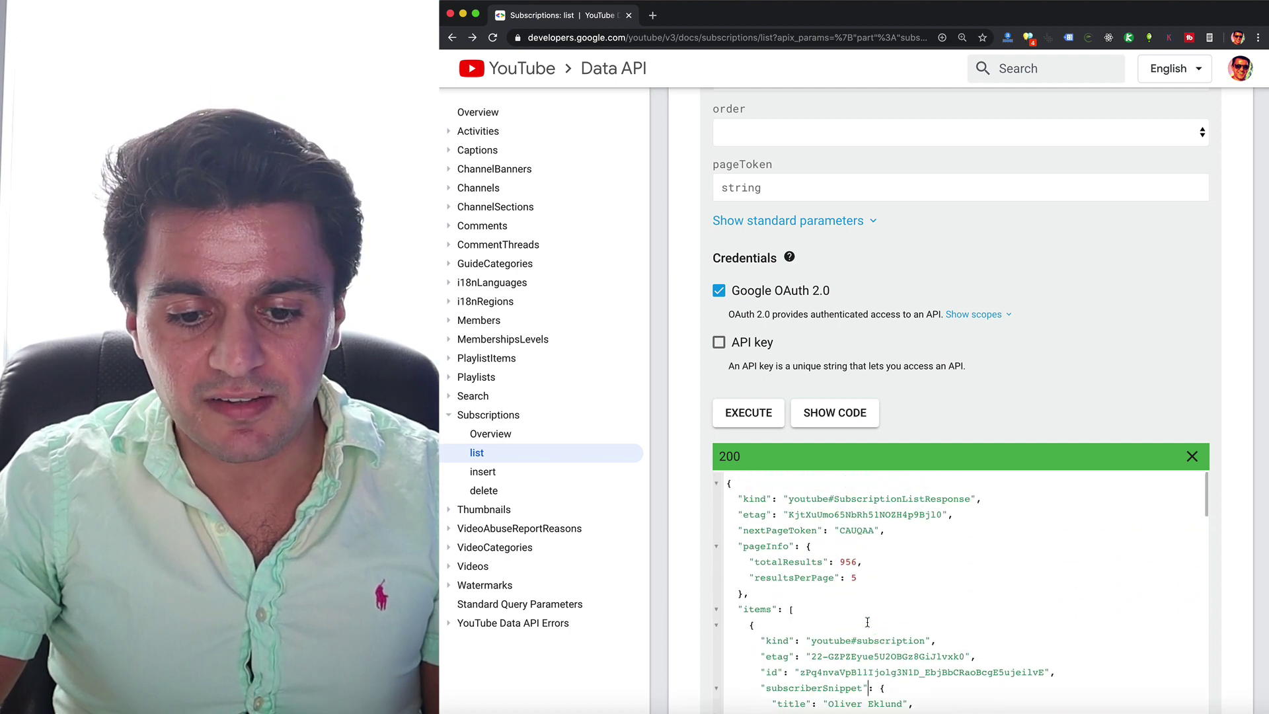
double_click(767, 579)
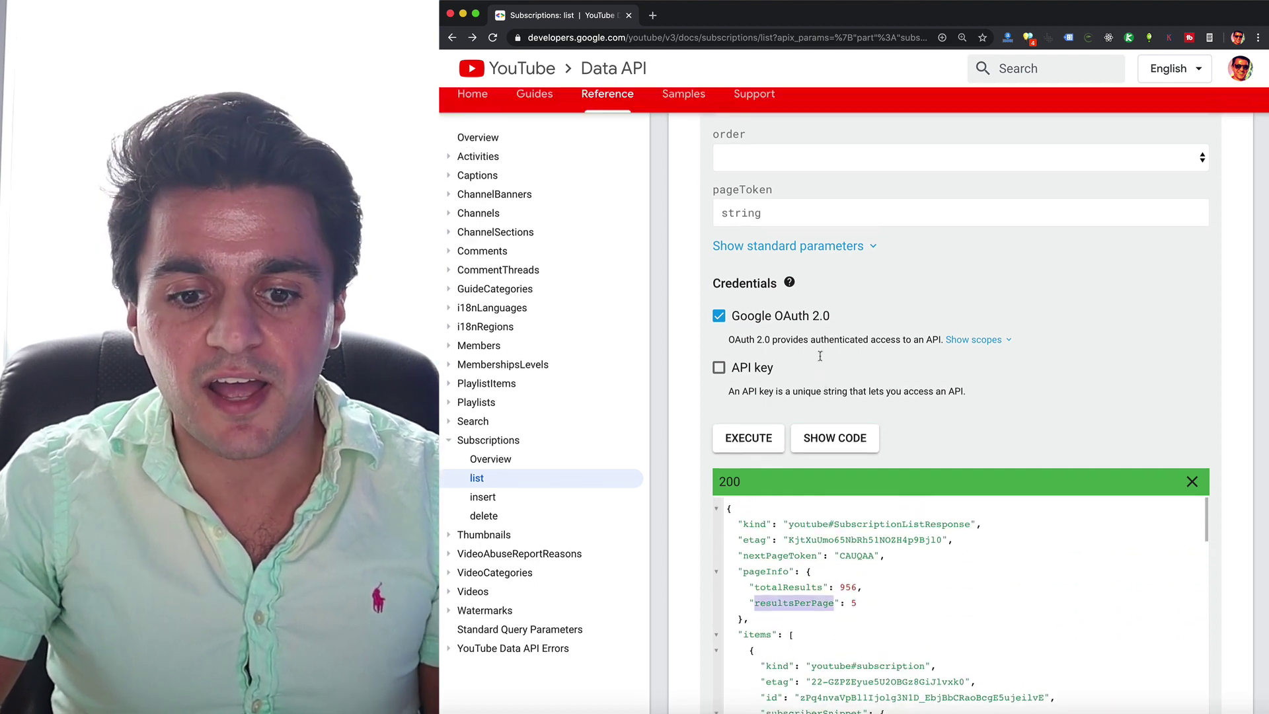
key("super+f")
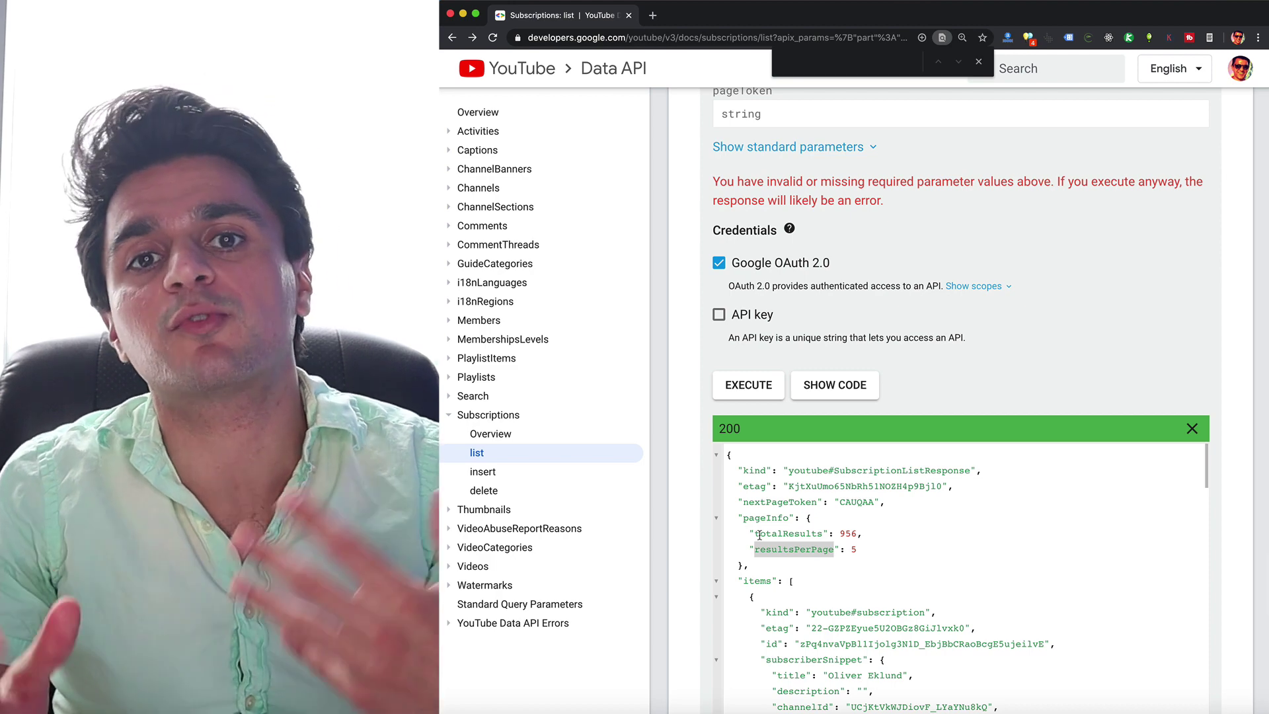
scroll(760, 534, "up", 5)
scroll(759, 539, "up", 2)
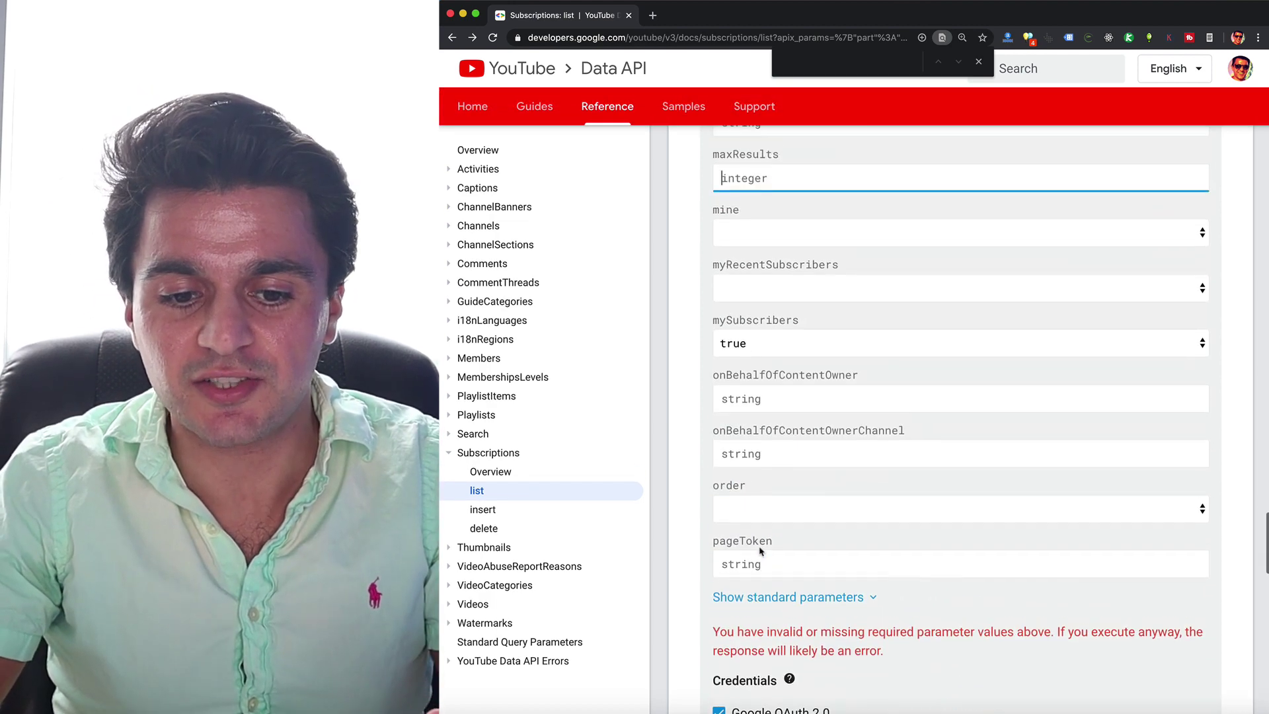
left_click(739, 239)
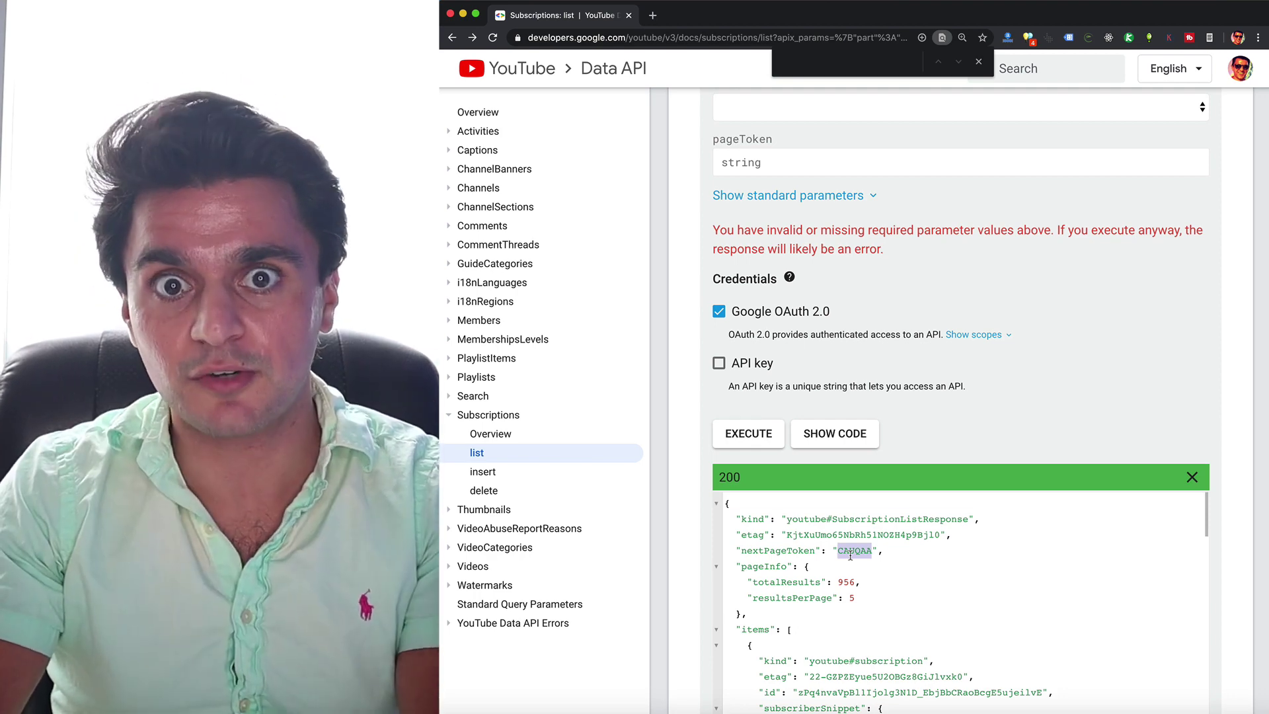
double_click(791, 552)
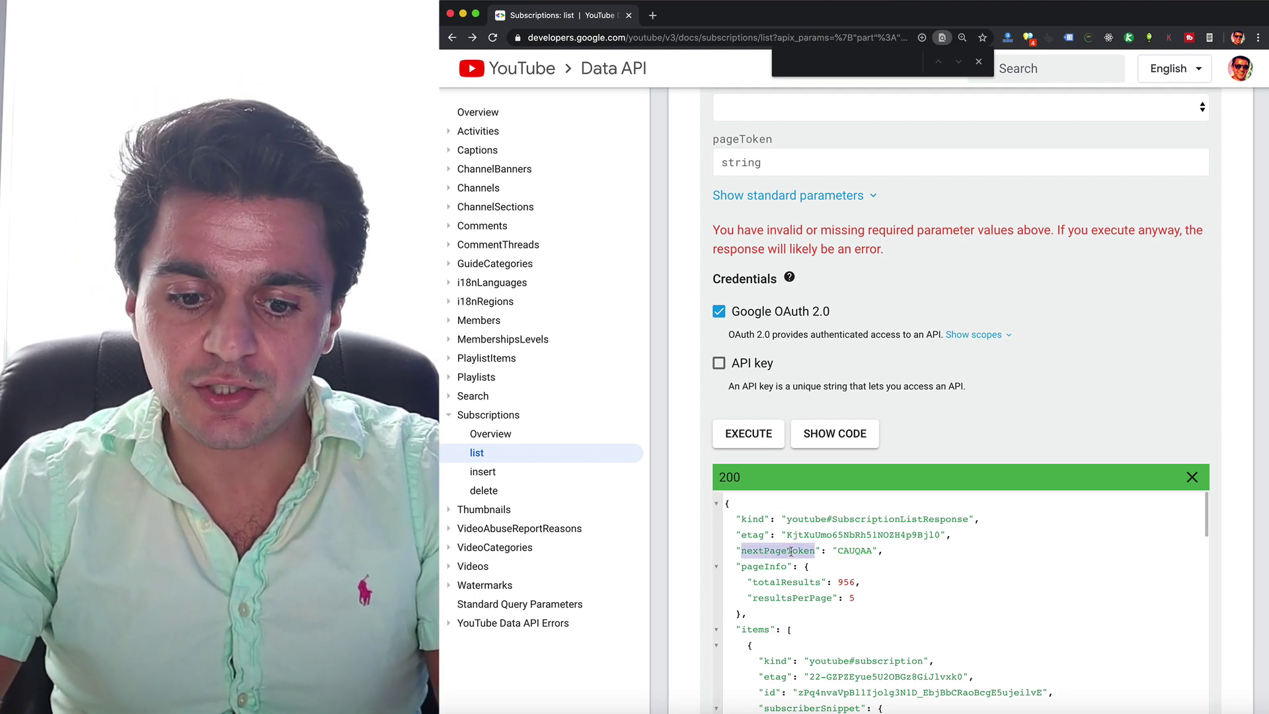
double_click(857, 555)
key("ctrl+c")
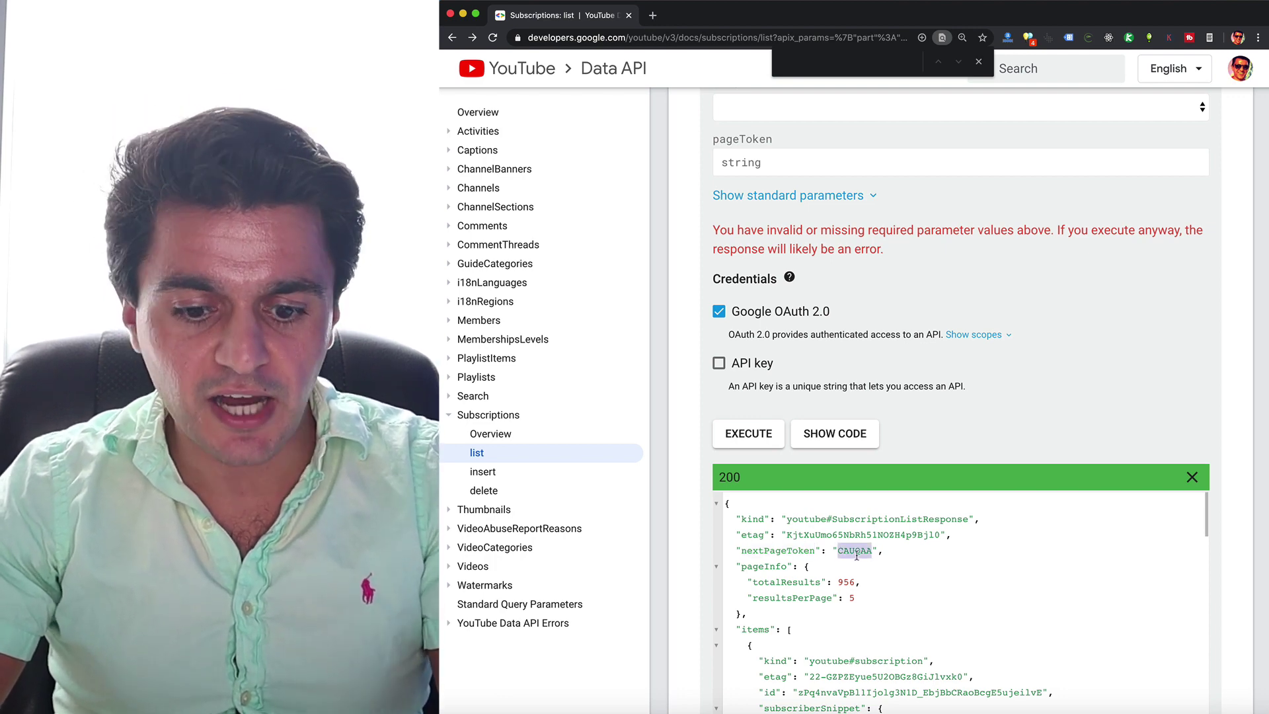
Paste page token CAUQAA into pageToken and execute the request.
scroll(803, 423, "up", 3)
left_click(765, 365)
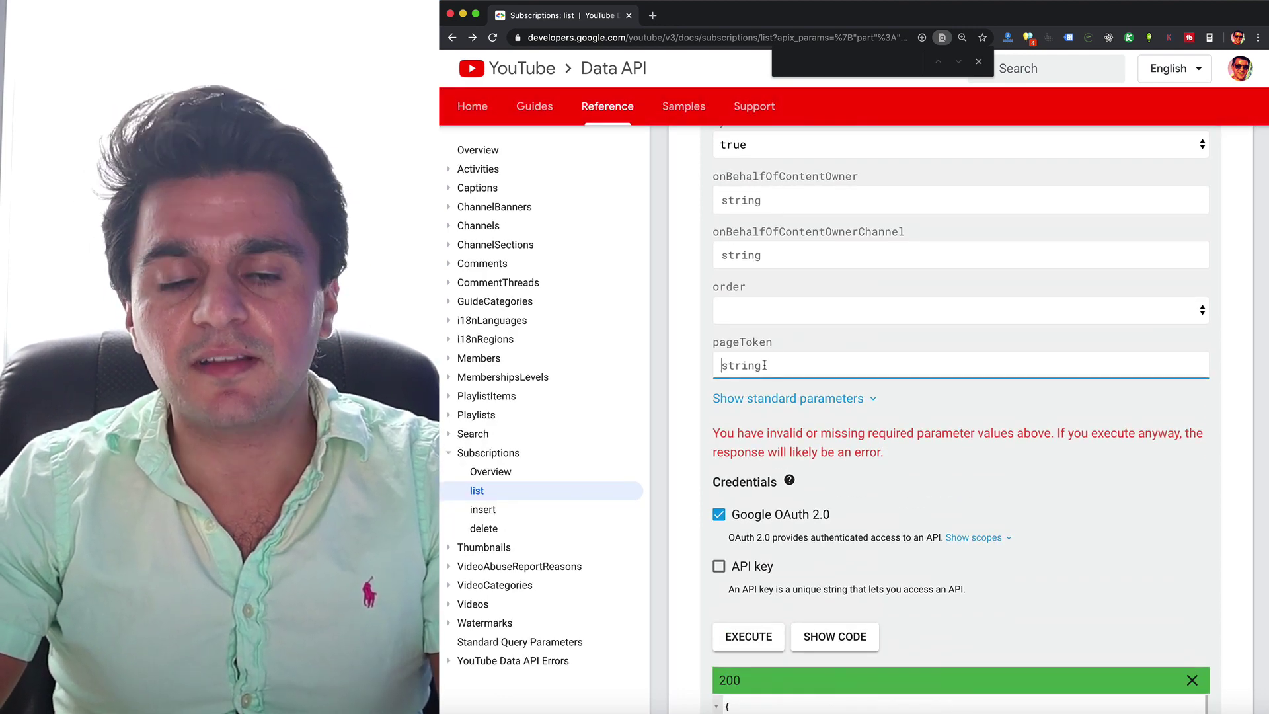
key("ctrl+v")
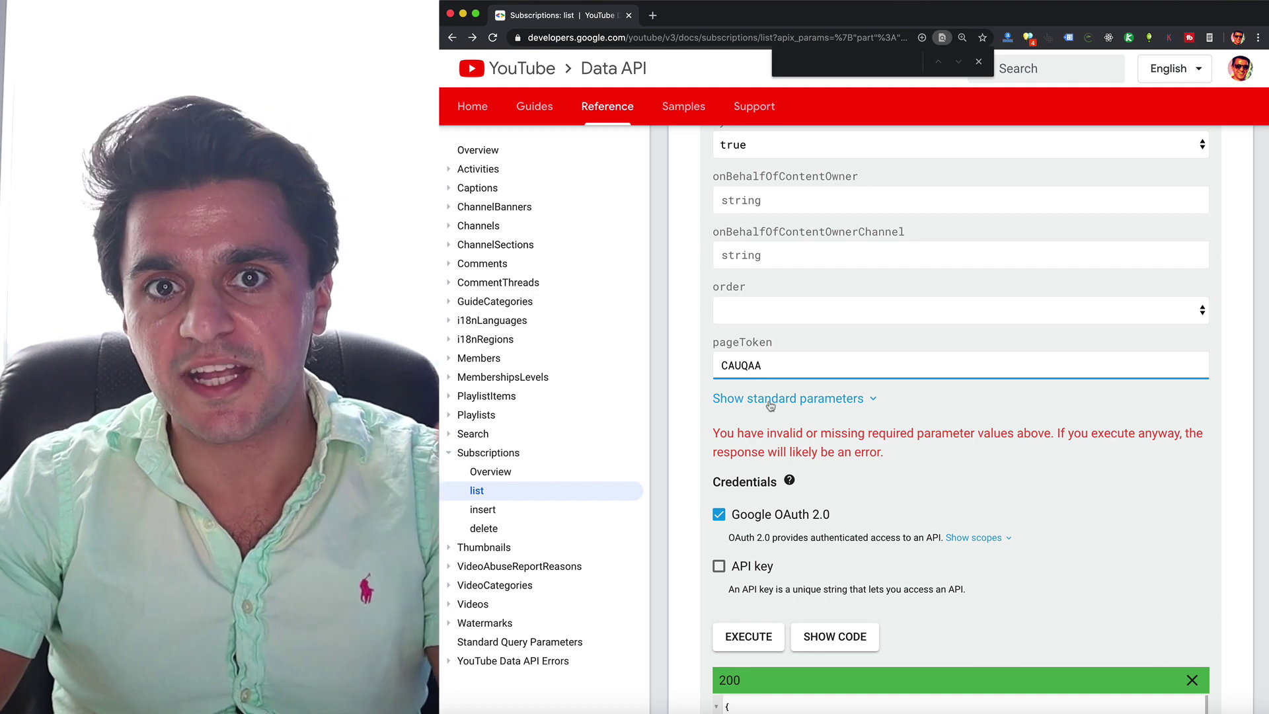
scroll(769, 410, "down", 3)
left_click(750, 447)
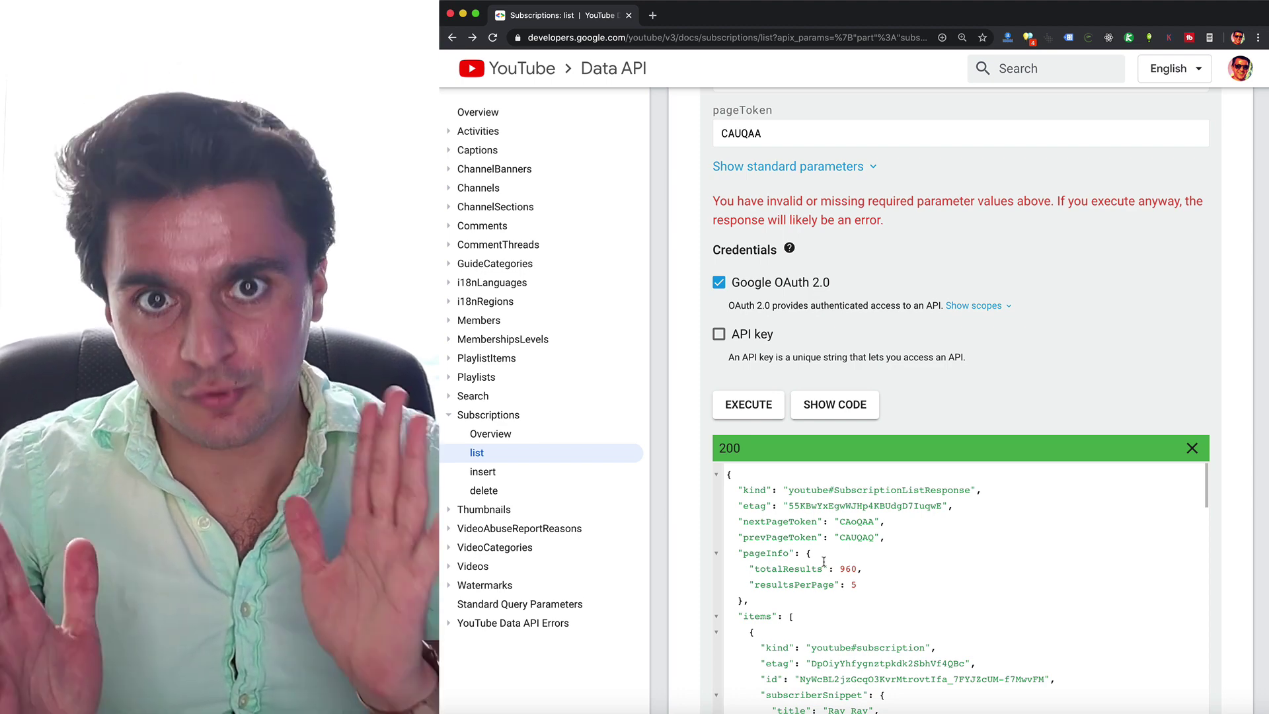
Copy the first subscriber's channelId value from the JSON response.
scroll(824, 561, "down", 3)
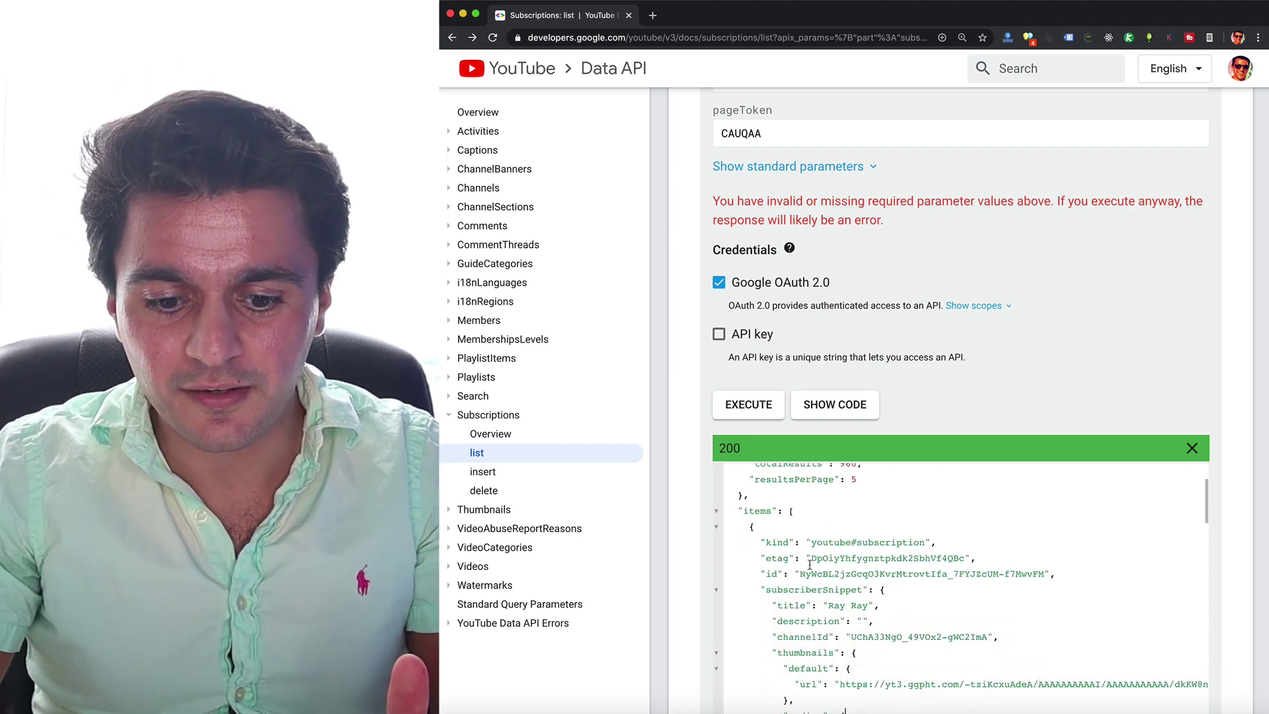
scroll(808, 611, "down", 2)
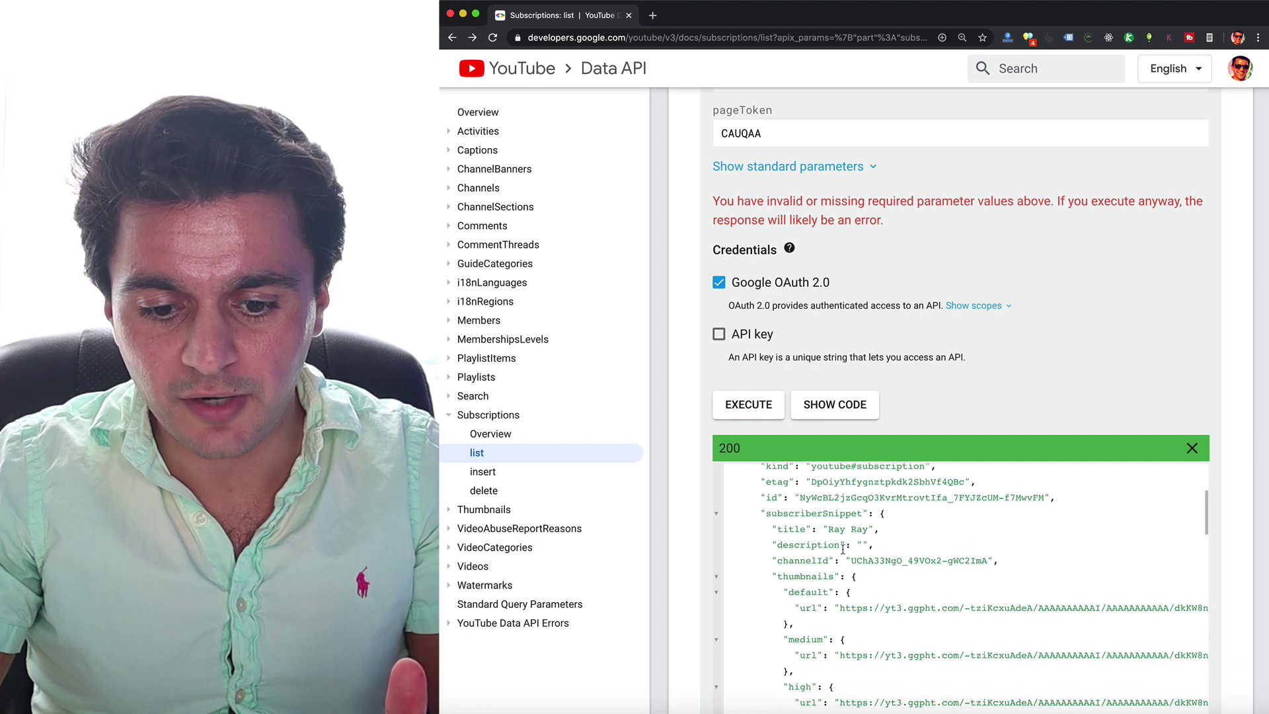
left_click_drag(853, 561, 984, 564)
key("super+c")
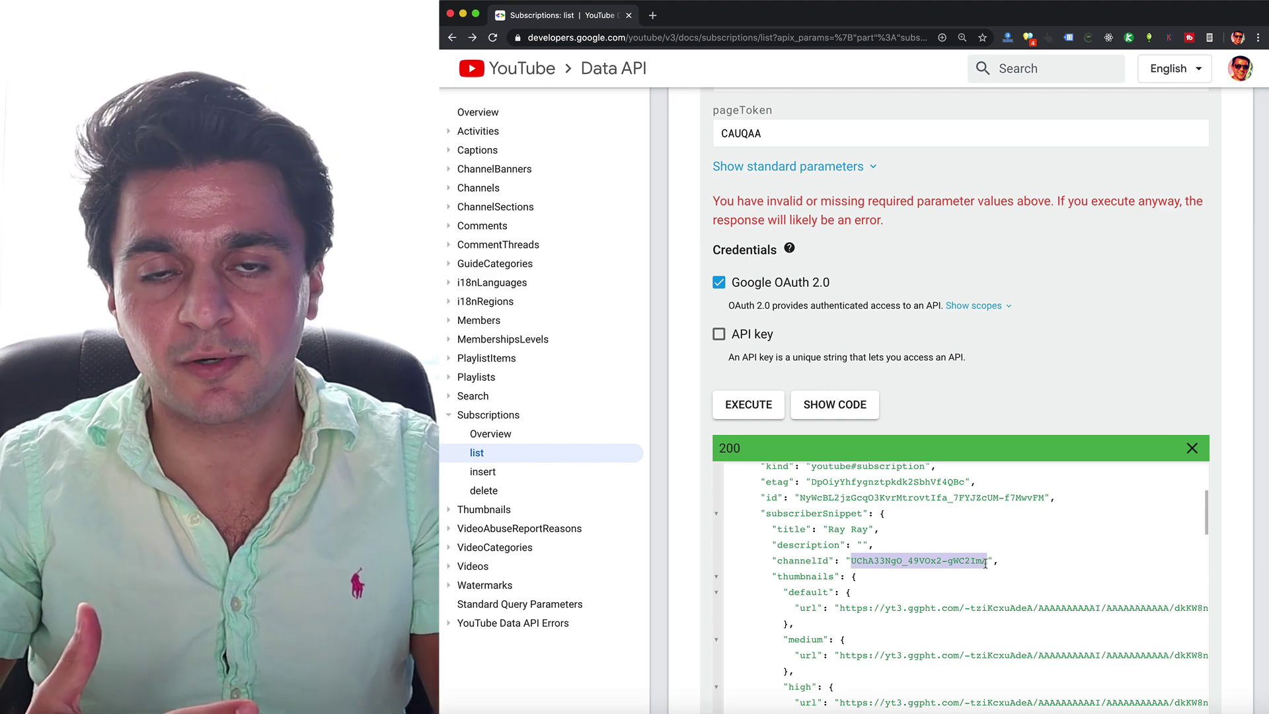
scroll(857, 403, "up", 8)
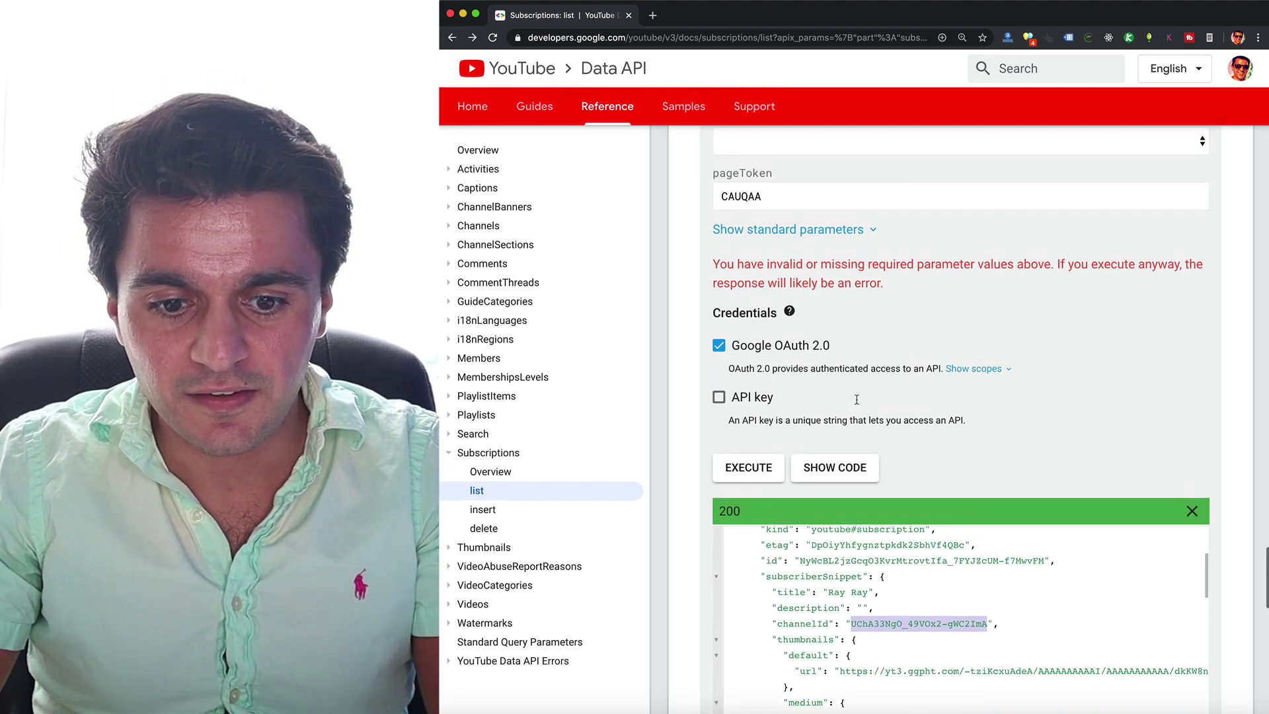
Clear the mySubscribers filter and paste the copied subscriber ID into channelId.
scroll(858, 403, "up", 7)
scroll(856, 397, "down", 5)
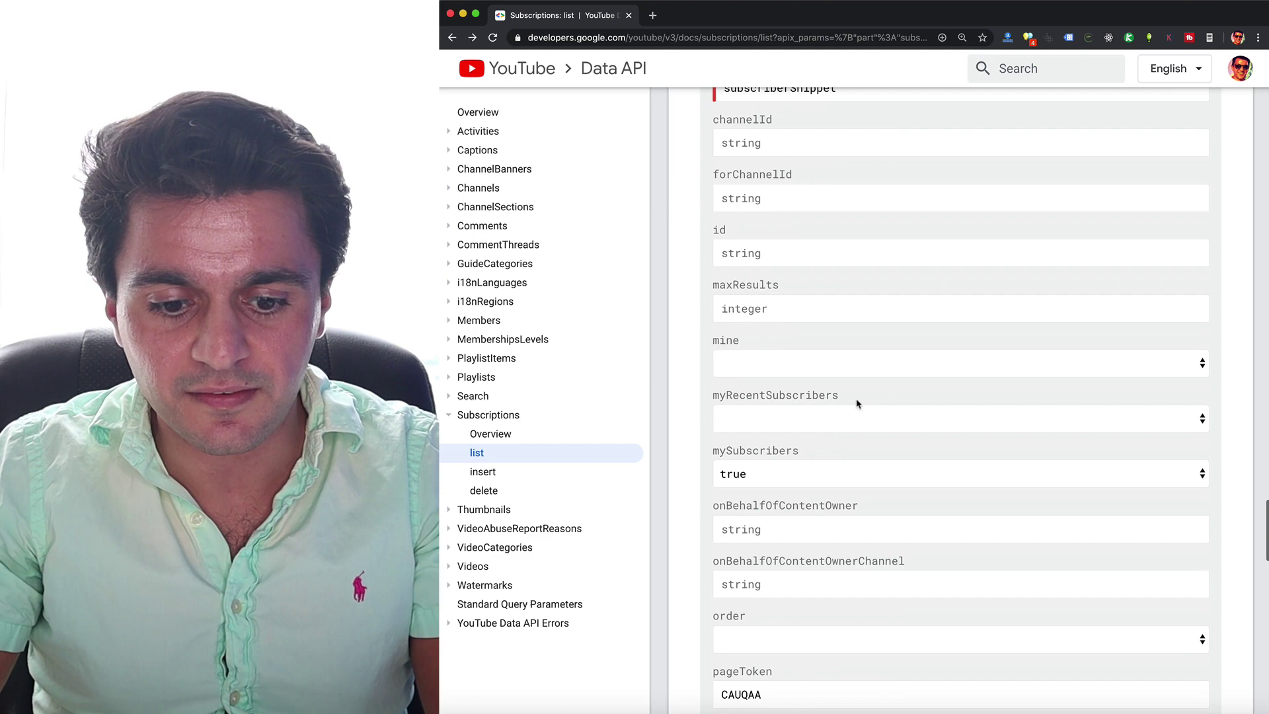
left_click(769, 474)
left_click(757, 462)
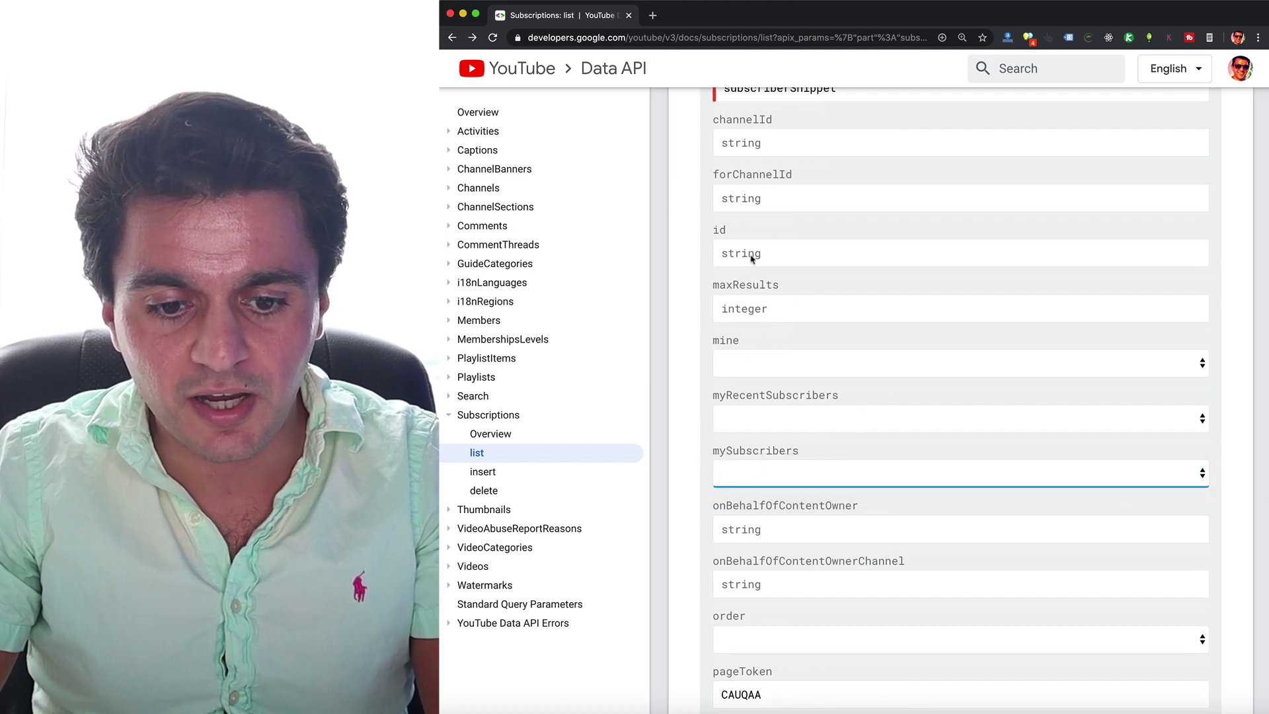
scroll(761, 186, "up", 2)
scroll(761, 186, "up", 1)
left_click(723, 259)
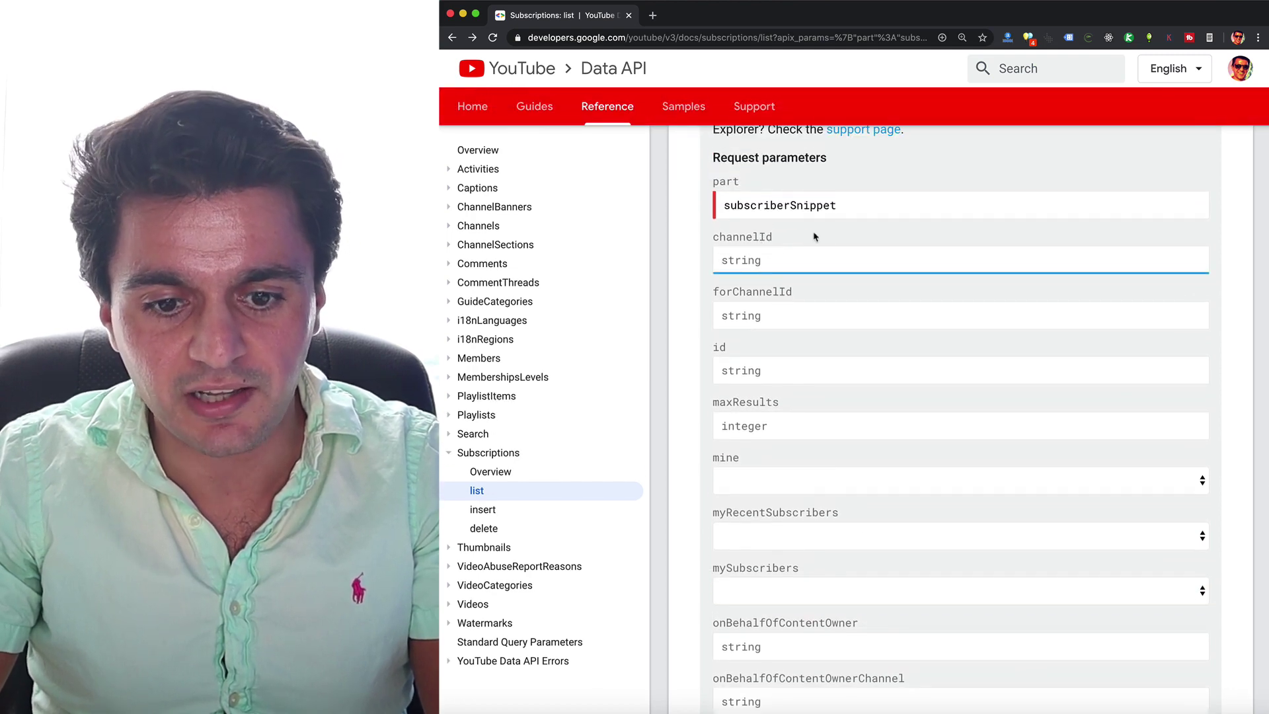
key("super+v")
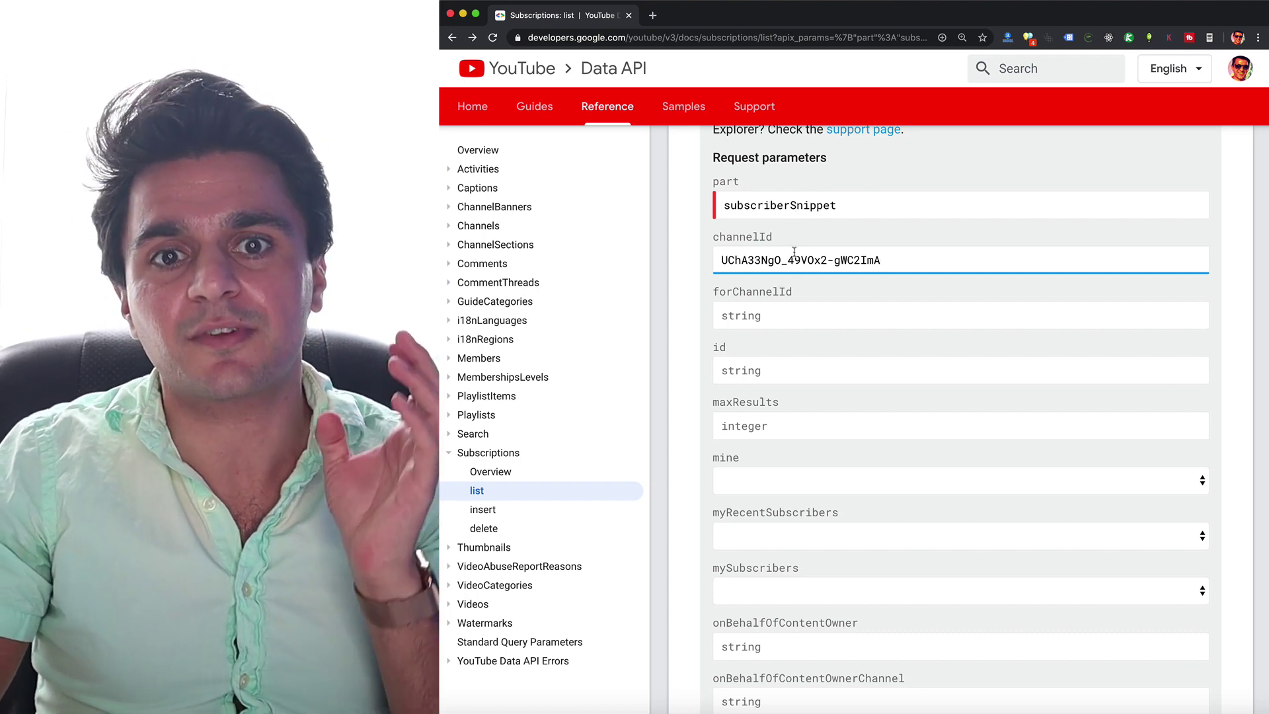
Change part to snippet, clear page token CAUQAA, and authorize with the API key instead of OAuth.
left_click_drag(796, 206, 741, 207)
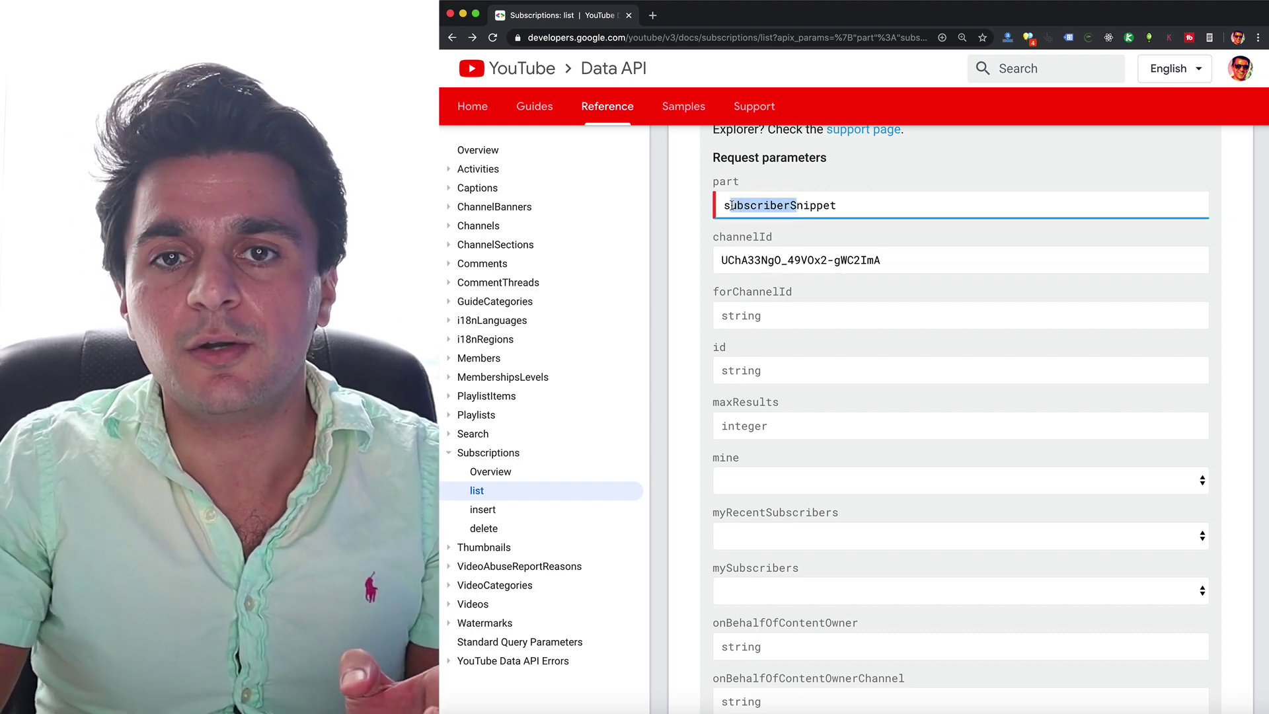
key("BackSpace")
left_click(781, 205)
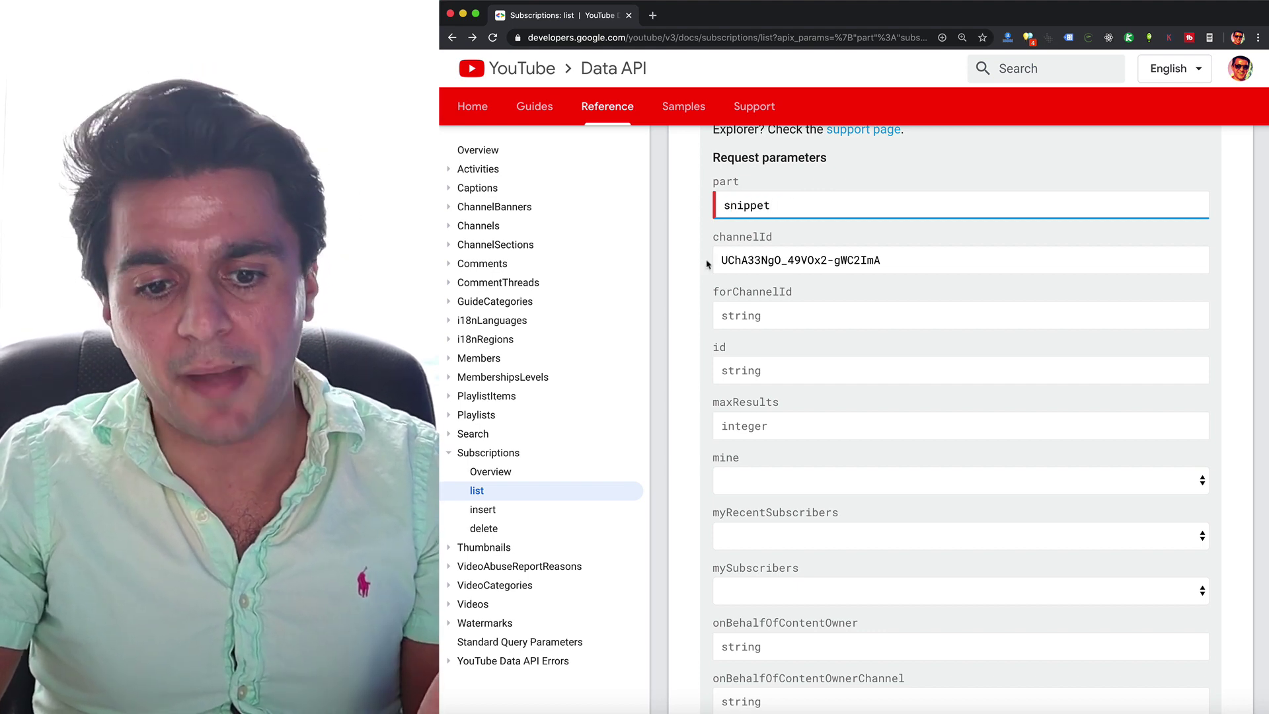
scroll(706, 260, "down", 3)
scroll(751, 408, "down", 3)
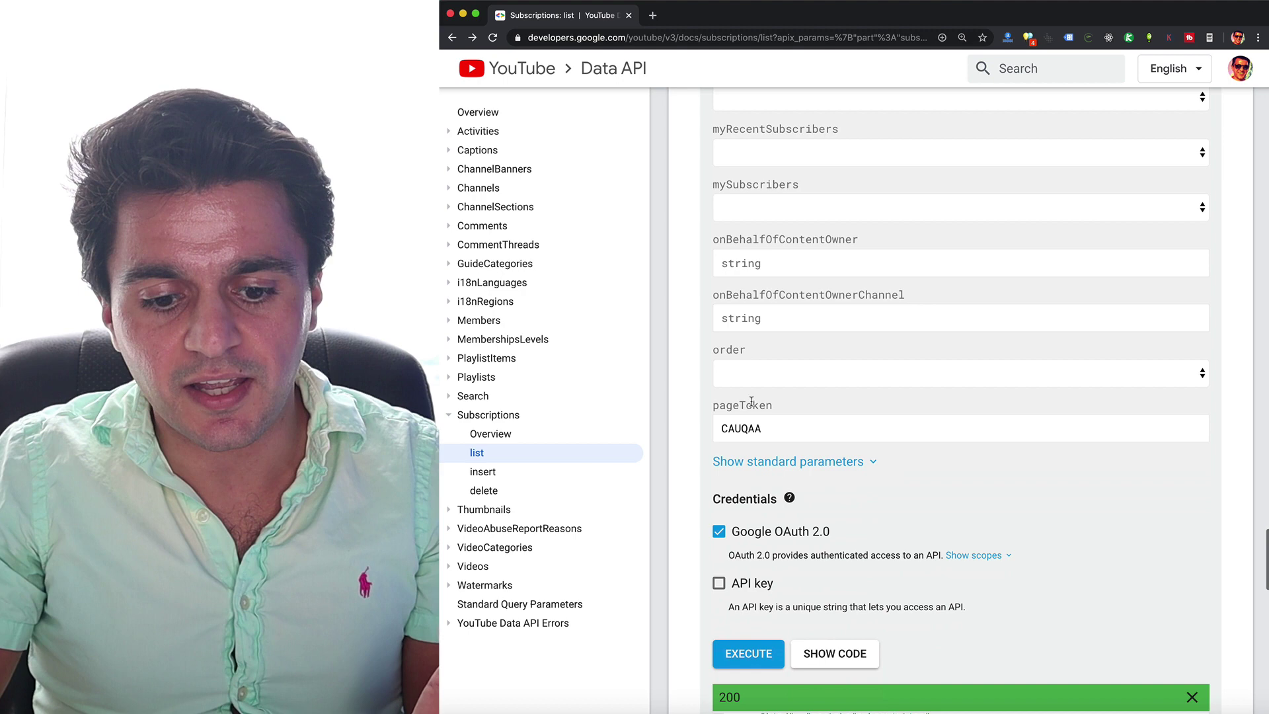
double_click(743, 429)
key("BackSpace")
left_click(719, 532)
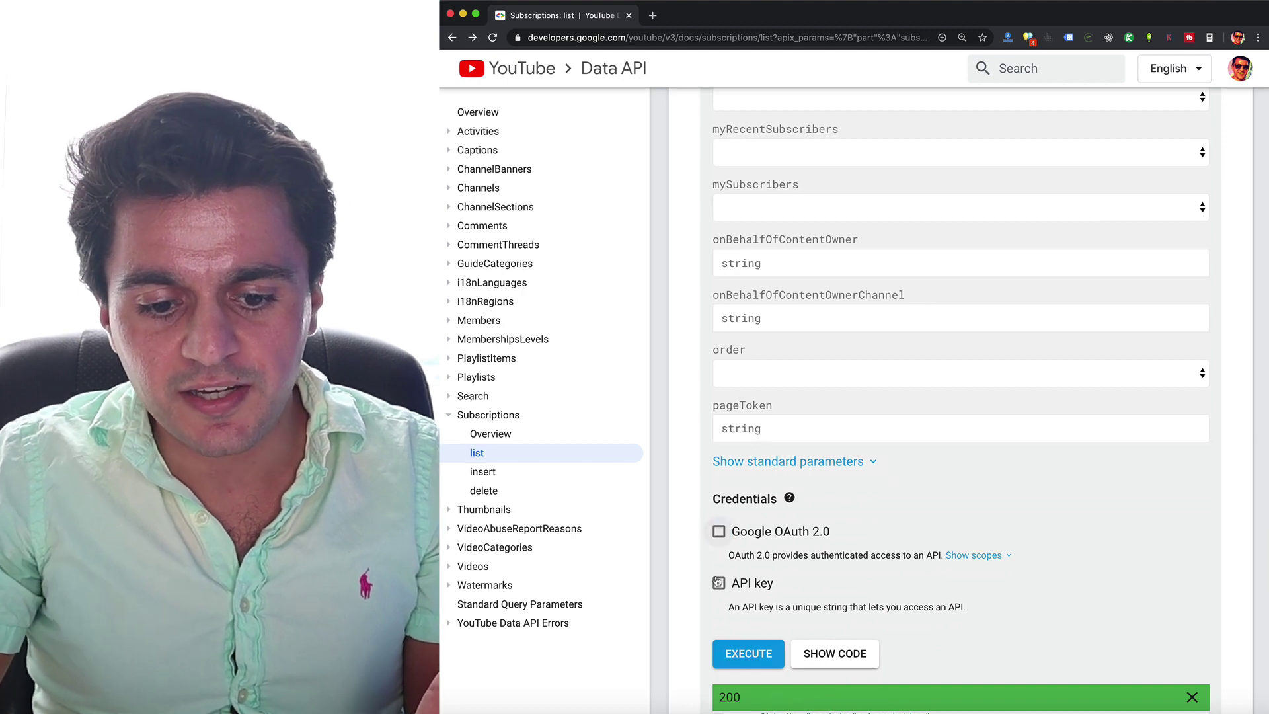
left_click(718, 583)
scroll(698, 569, "down", 2)
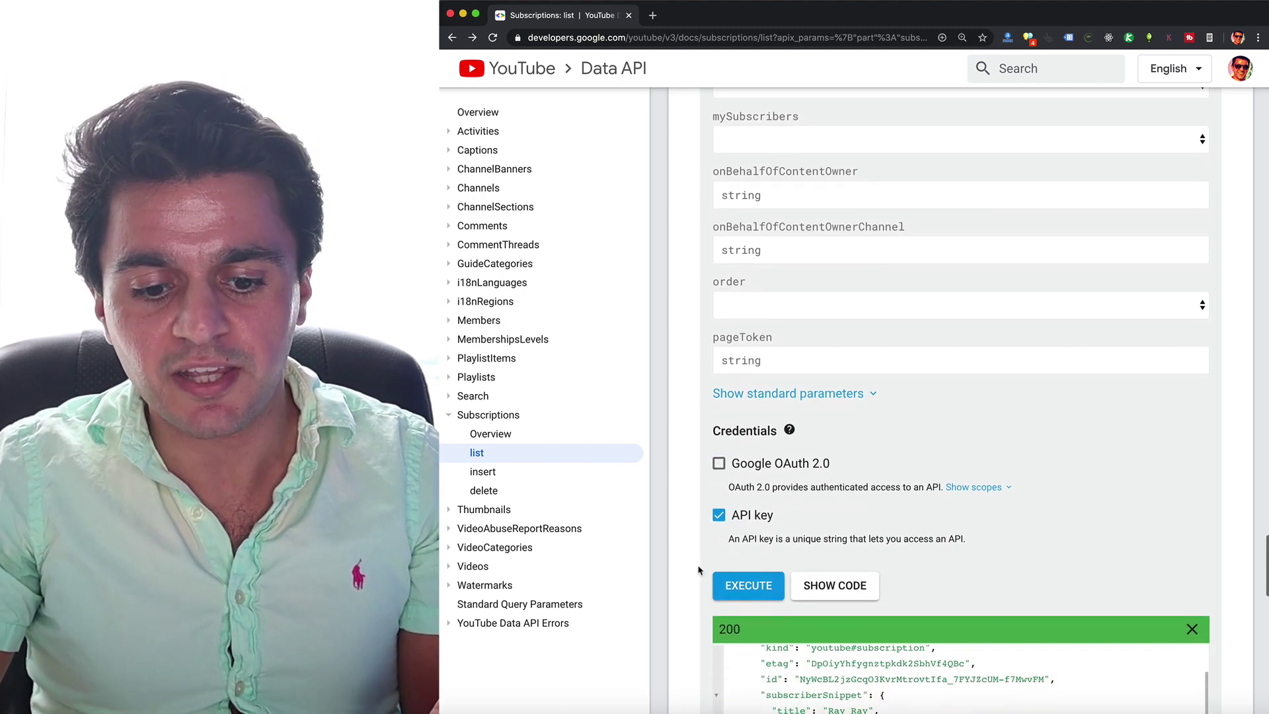
left_click(732, 587)
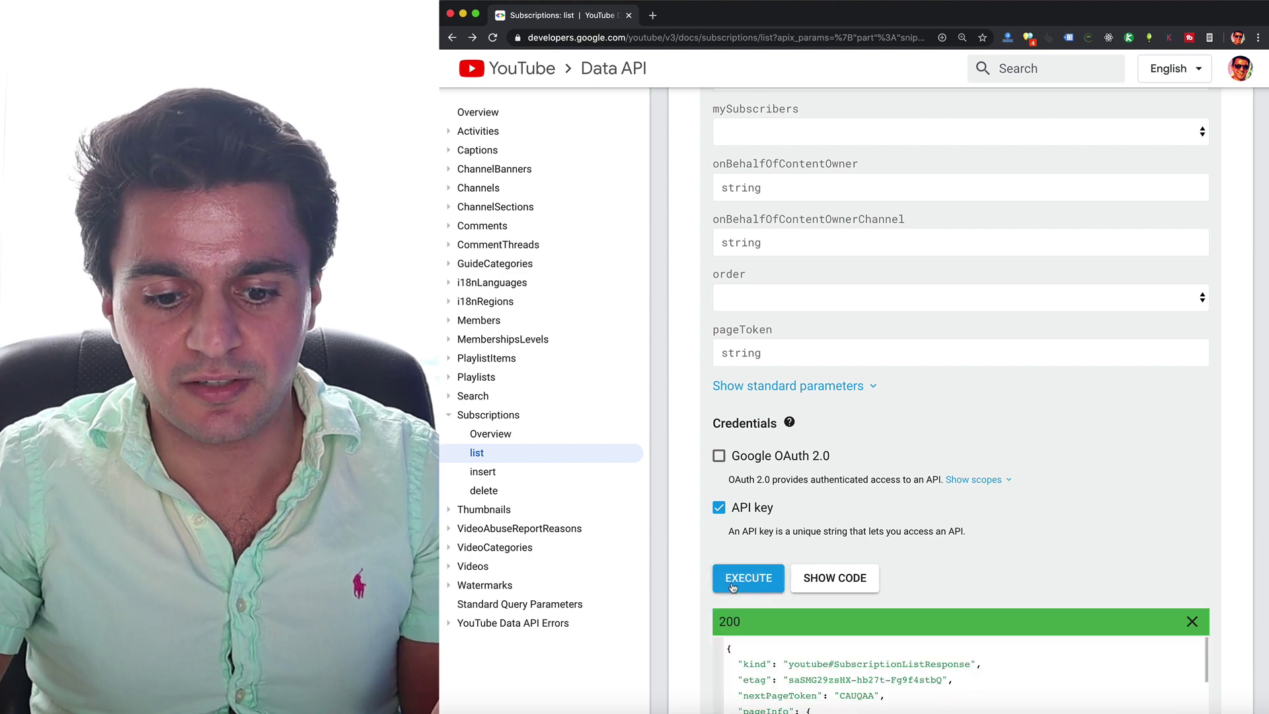
scroll(721, 546, "down", 3)
scroll(834, 597, "down", 1)
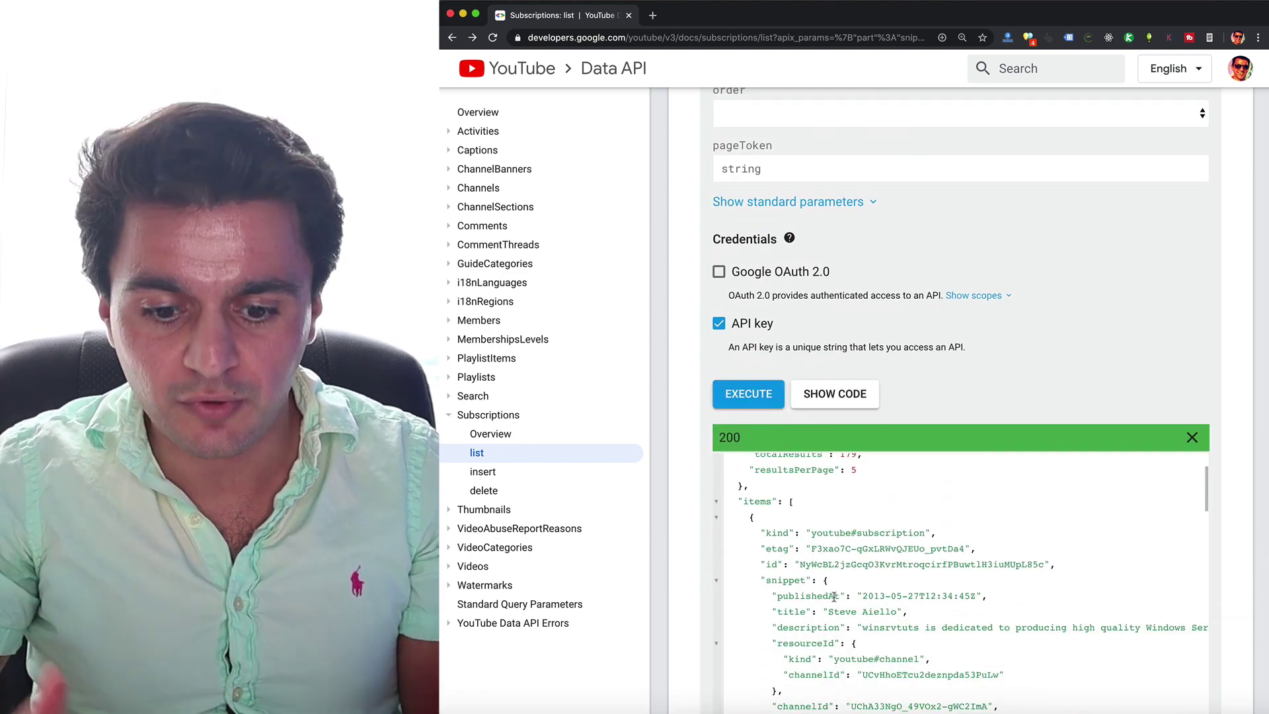
left_click_drag(828, 611, 896, 612)
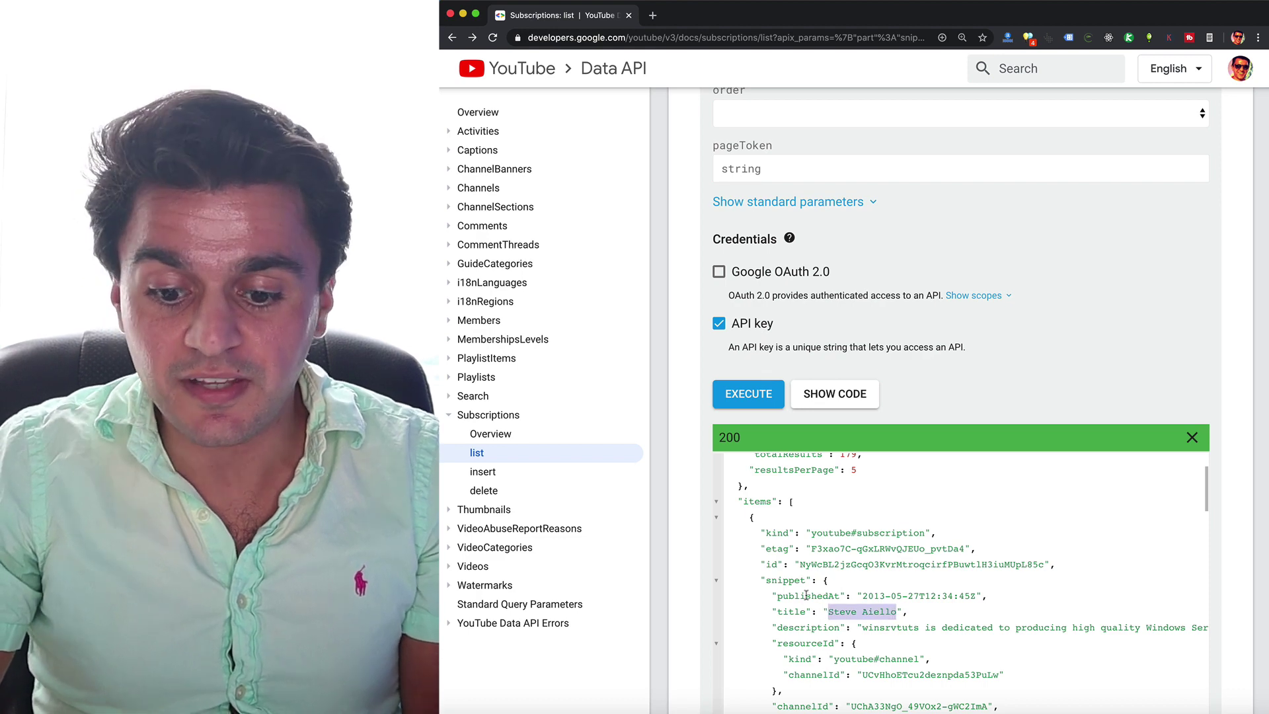
scroll(806, 594, "down", 8)
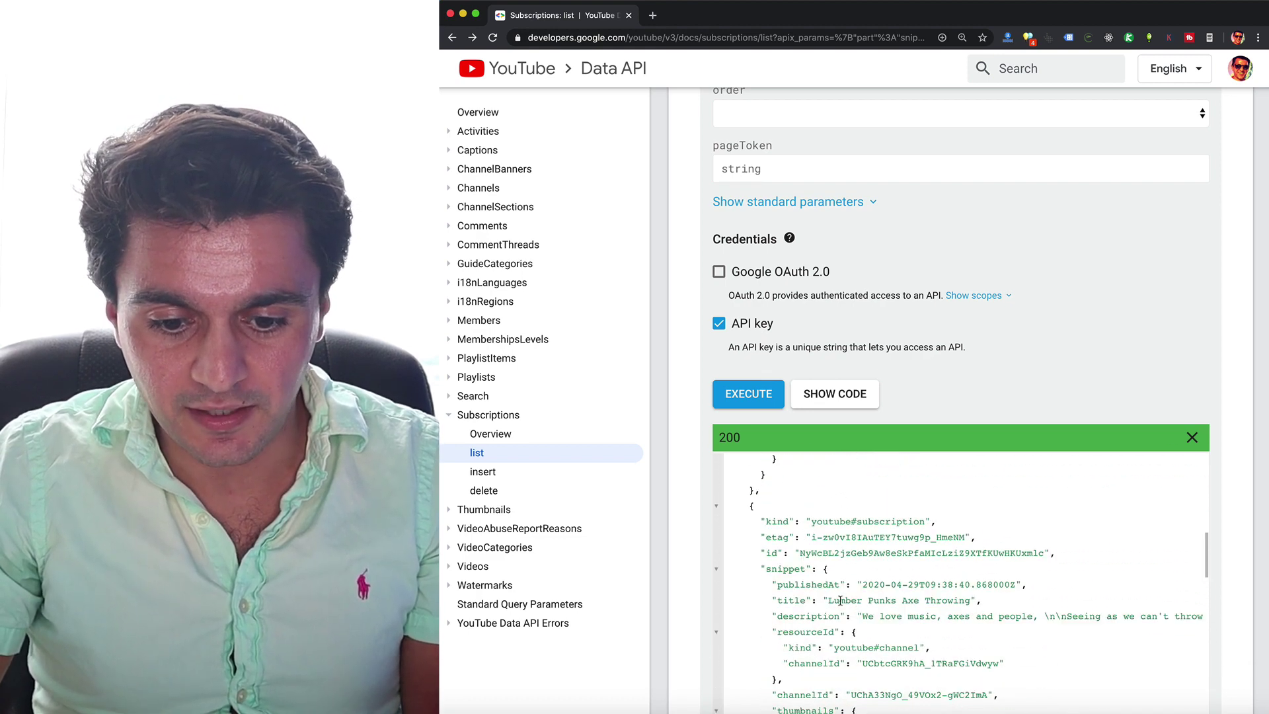
scroll(840, 600, "down", 5)
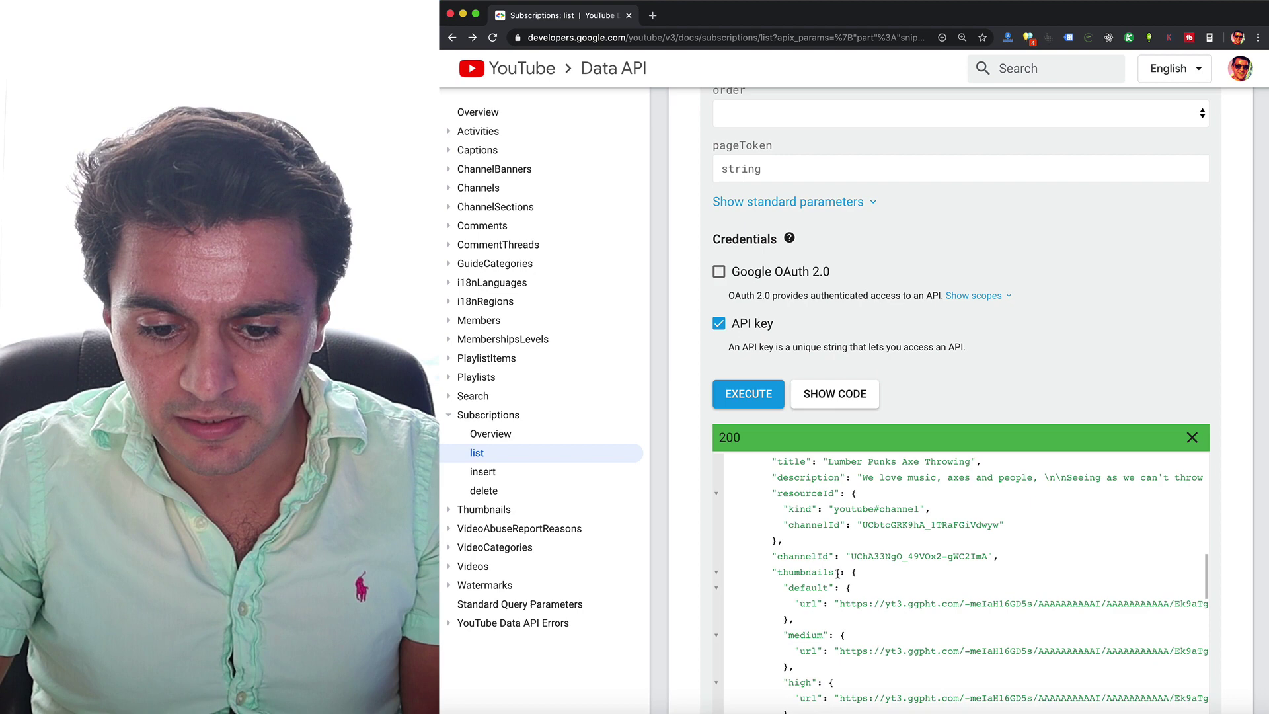
scroll(850, 506, "down", 7)
scroll(850, 505, "up", 2)
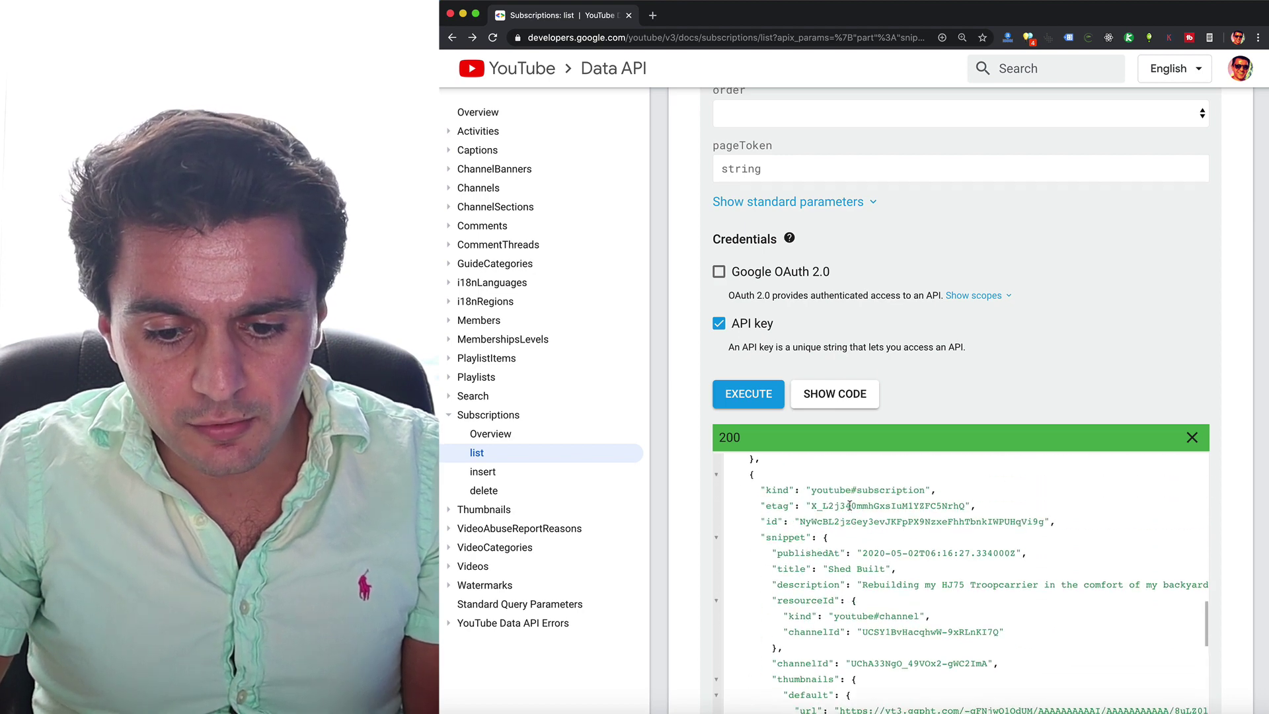
scroll(850, 505, "down", 8)
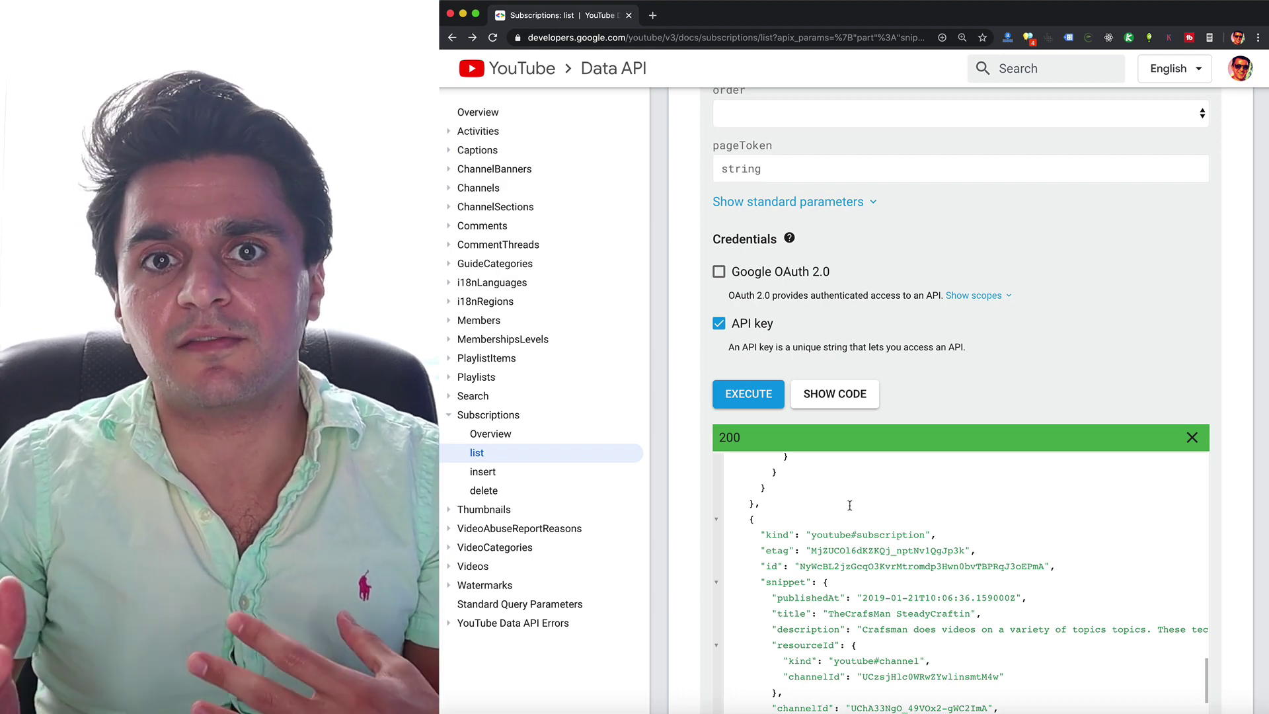
scroll(728, 293, "up", 10)
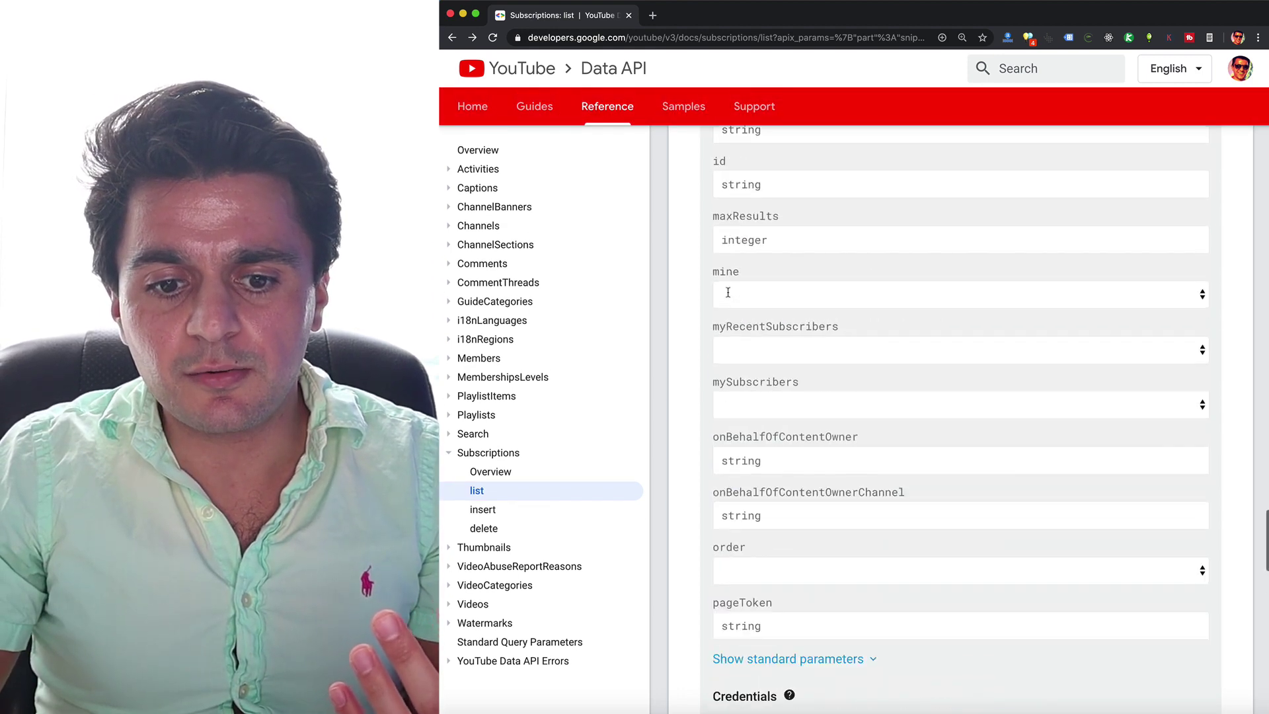
triple_click(737, 342)
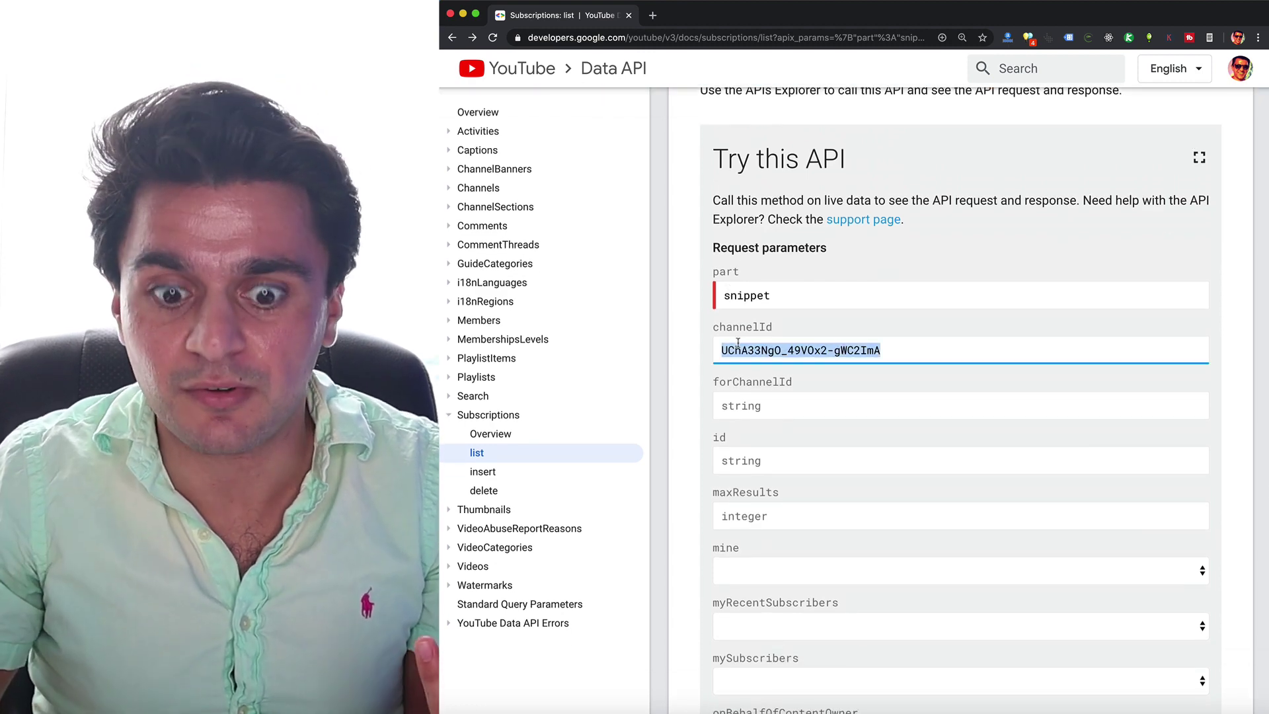
left_click(737, 342)
triple_click(738, 342)
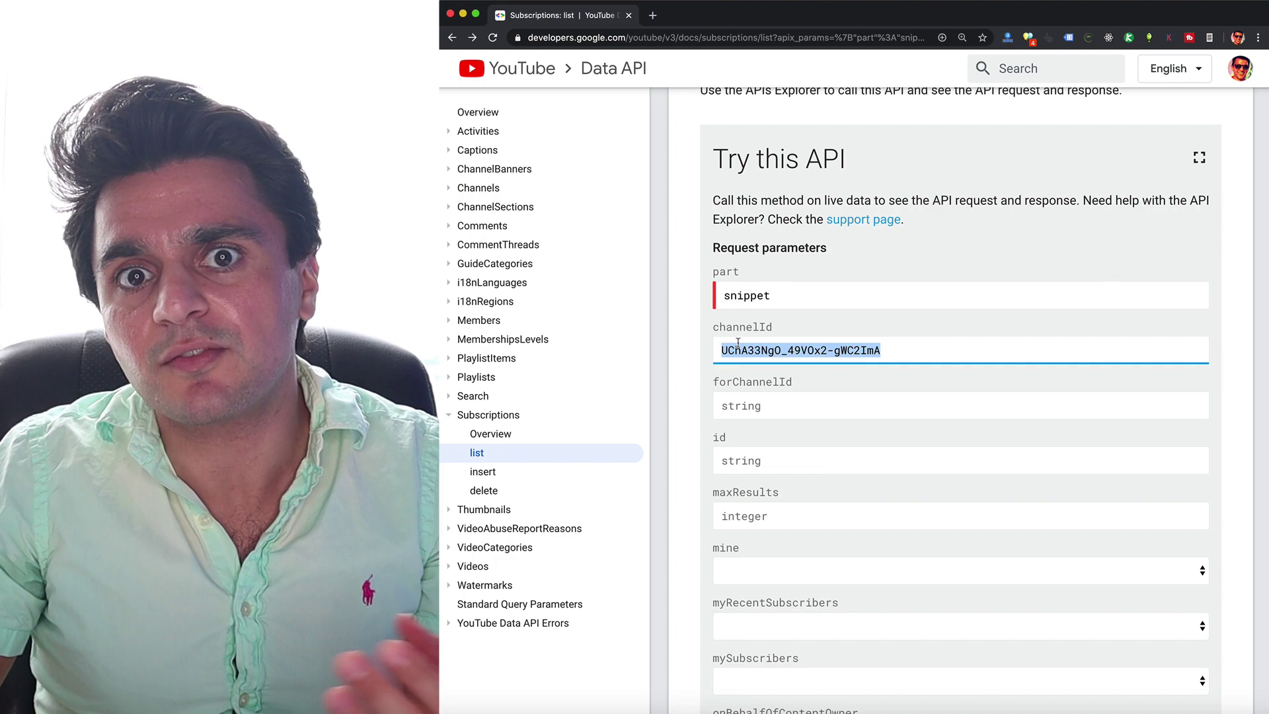
scroll(730, 429, "down", 15)
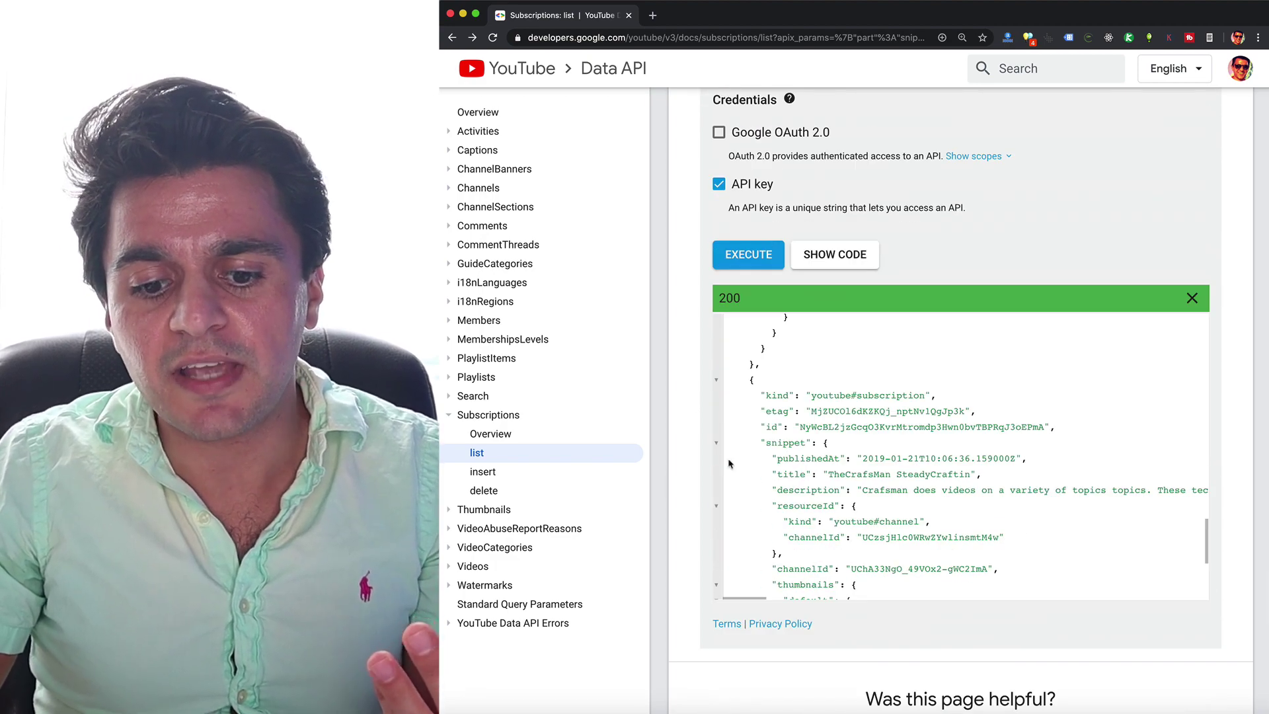
scroll(714, 459, "up", 10)
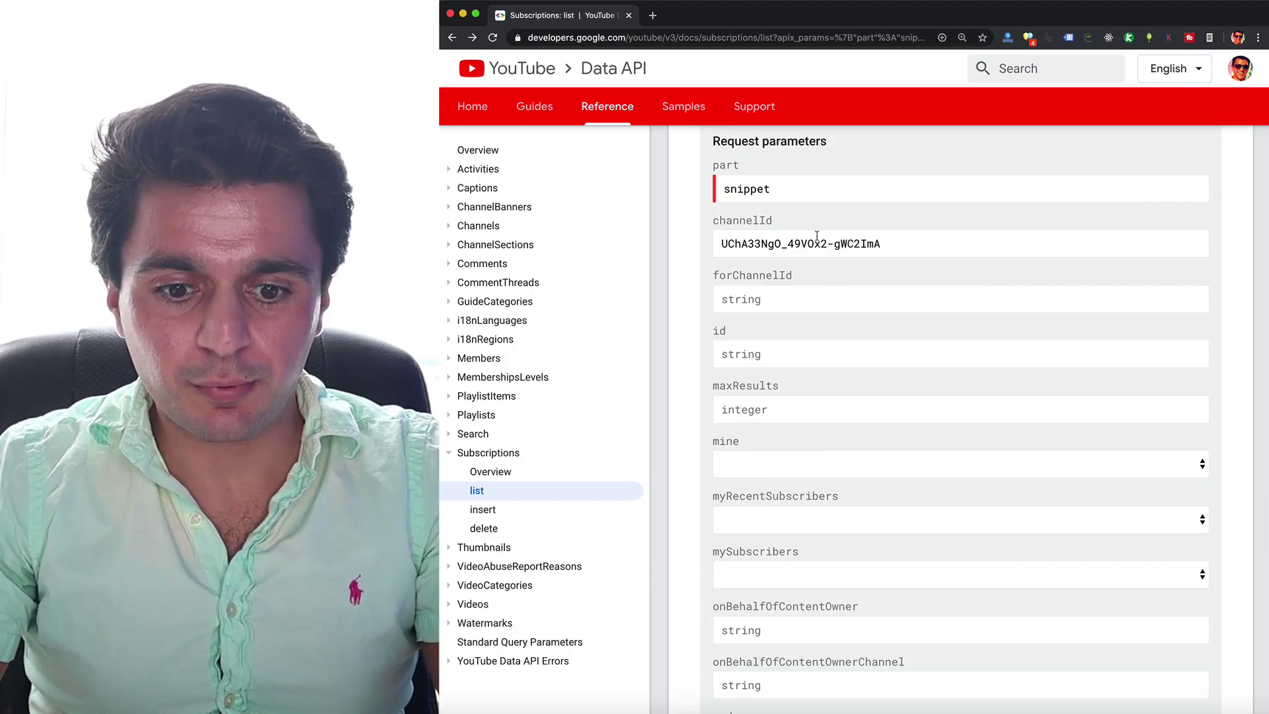
double_click(808, 233)
left_click(808, 233)
scroll(808, 232, "down", 5)
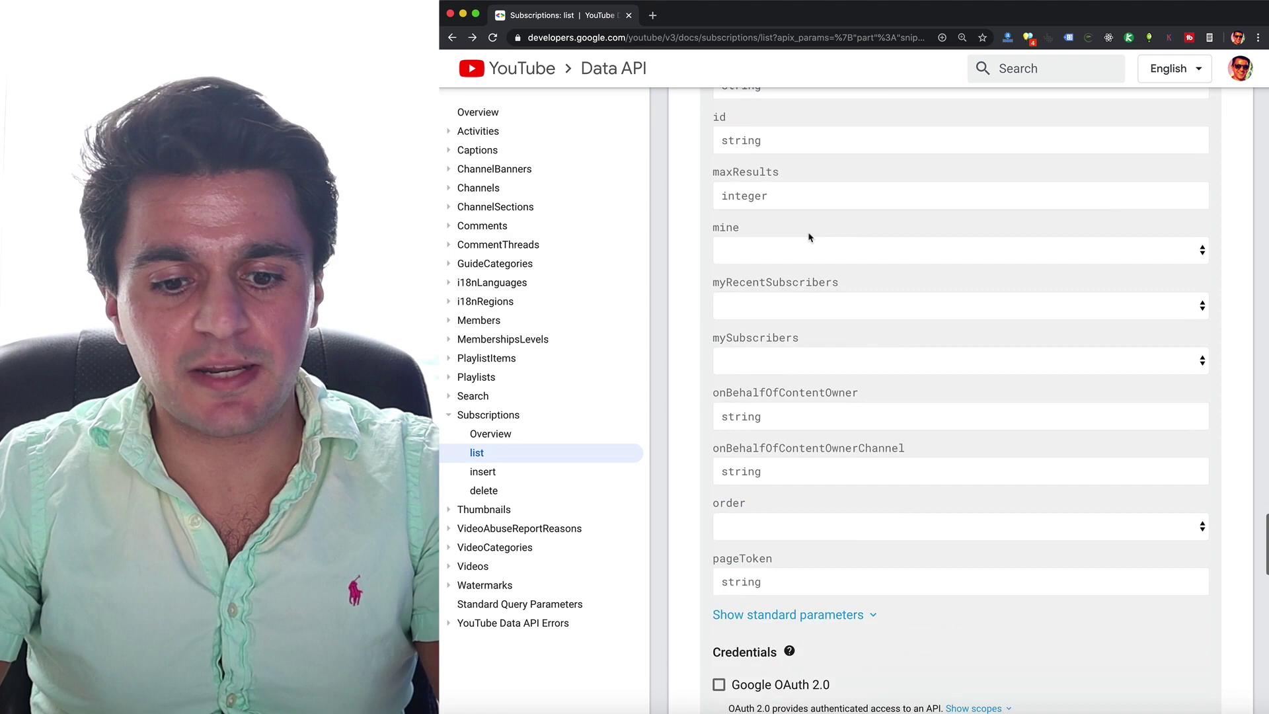
scroll(793, 304, "down", 3)
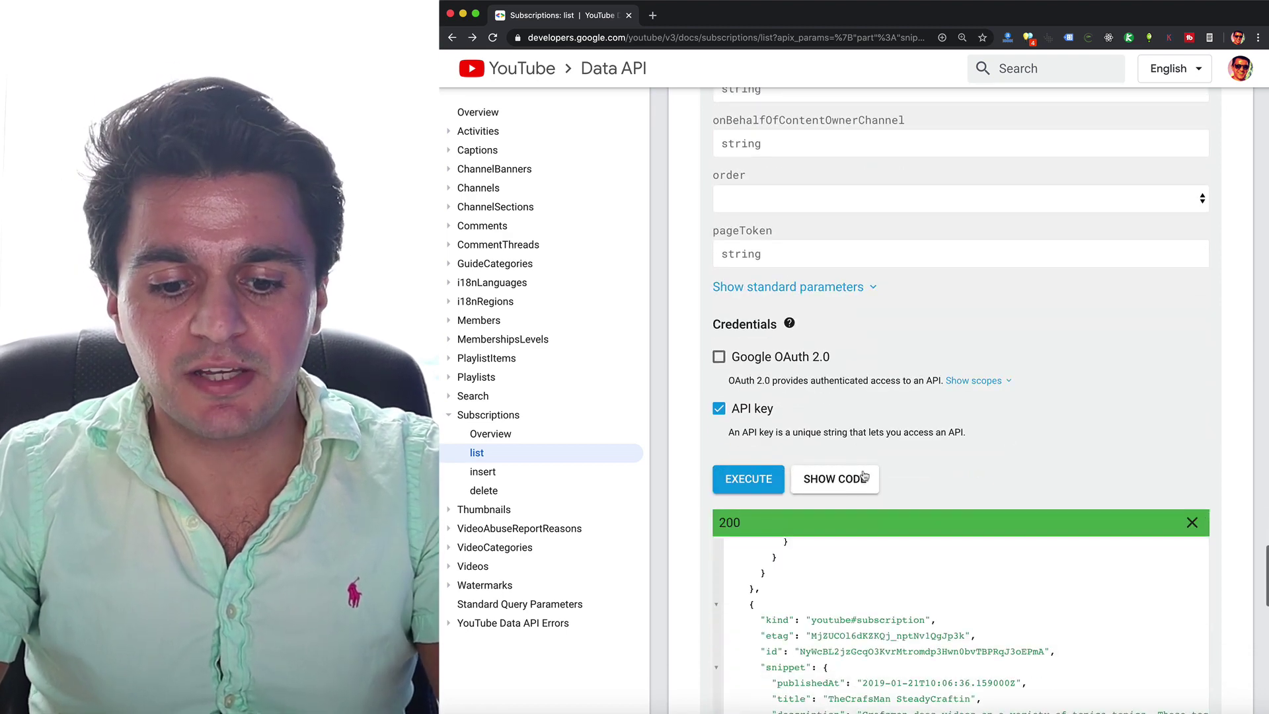
Show the request's code samples and step through the language tabs to Python.
left_click(841, 483)
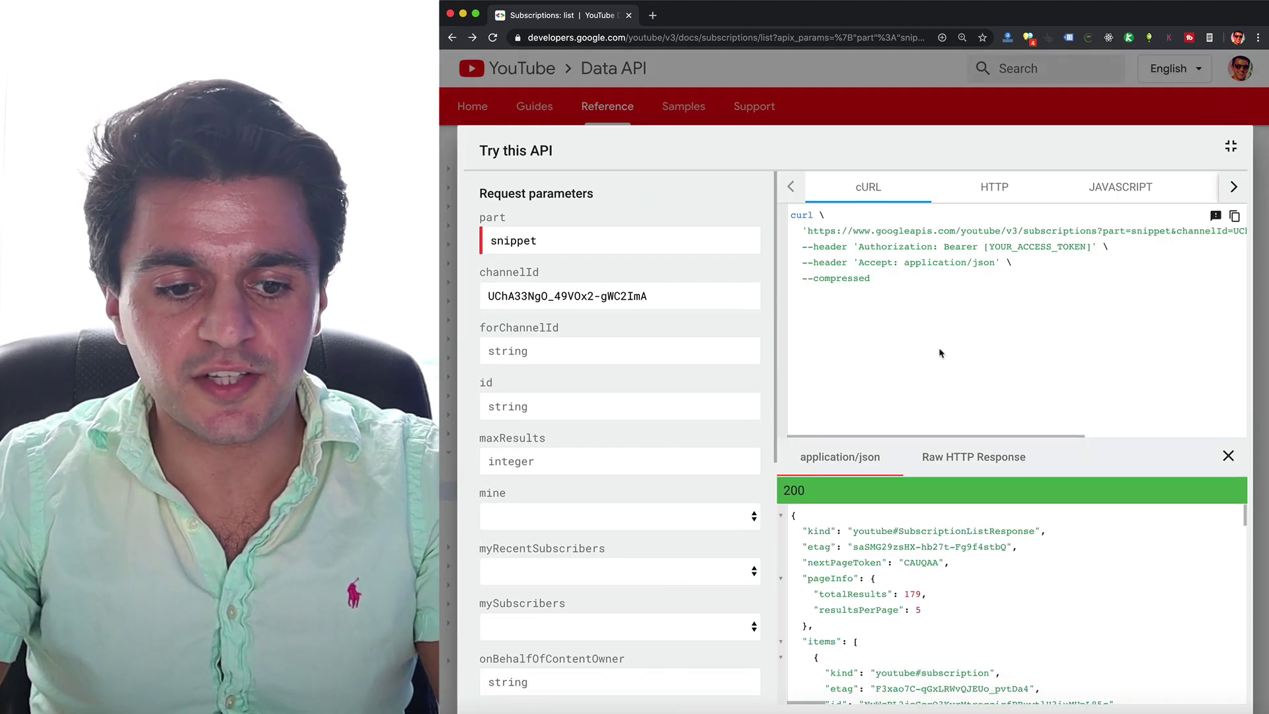
left_click(1233, 186)
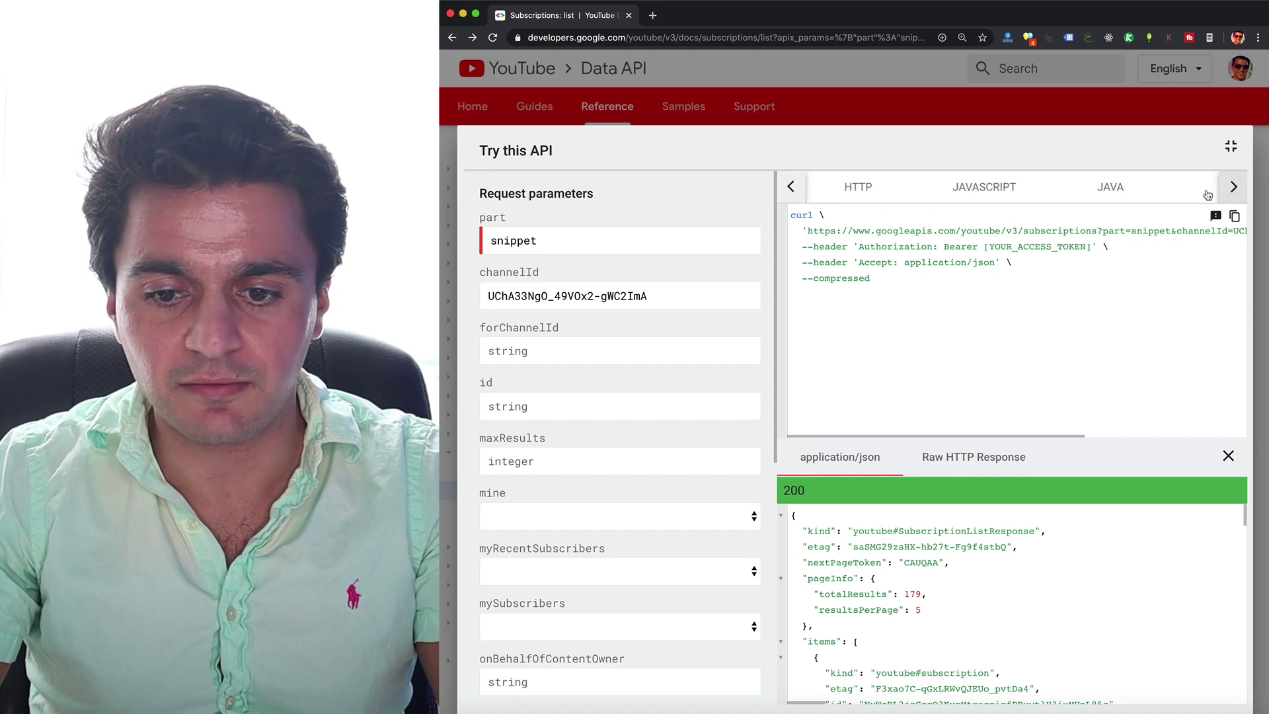
left_click(1234, 187)
left_click(1233, 186)
left_click(1190, 186)
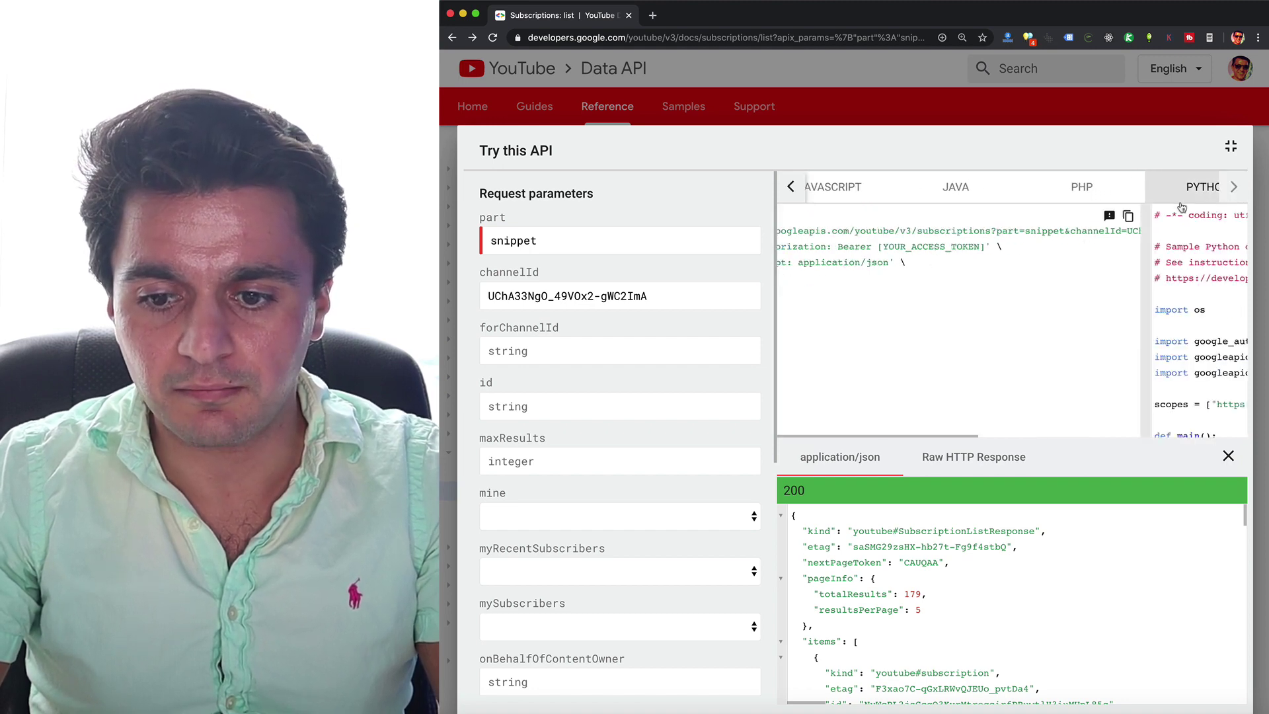
scroll(1006, 408, "down", 5)
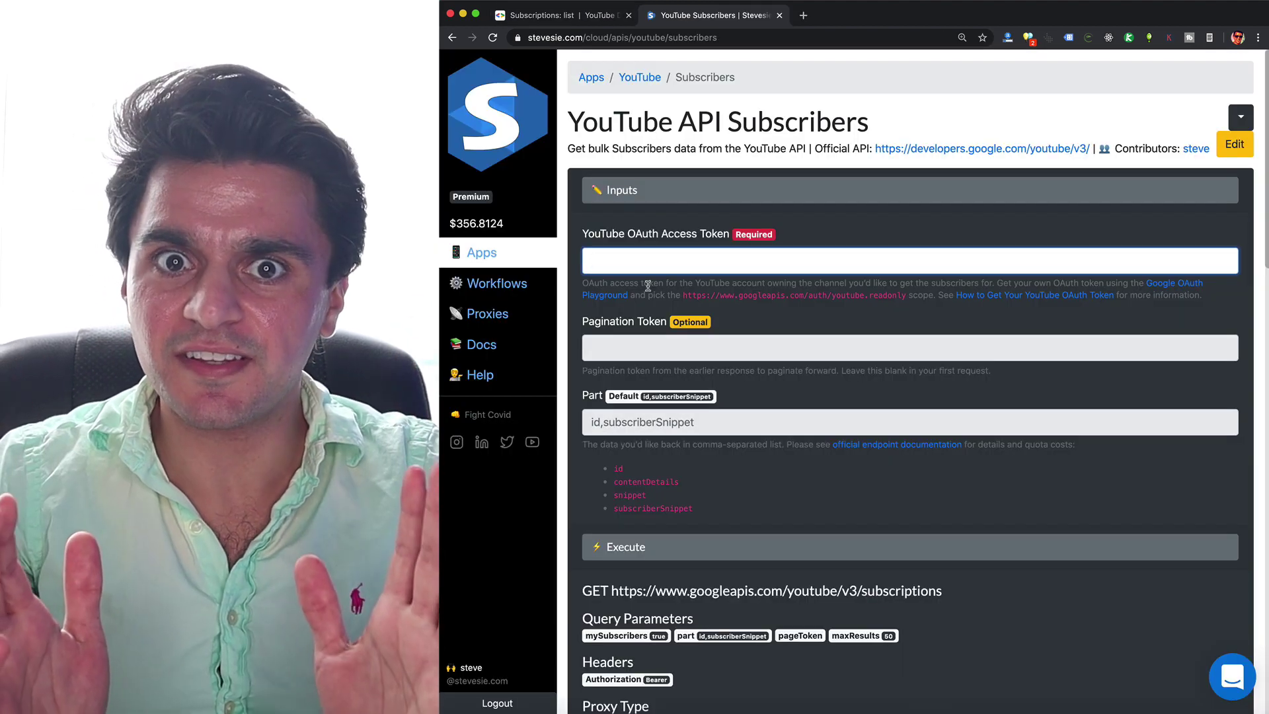
Read through the Python sample, selecting its three import lines, then return to the Stevesie Subscribers tab.
left_click(568, 16)
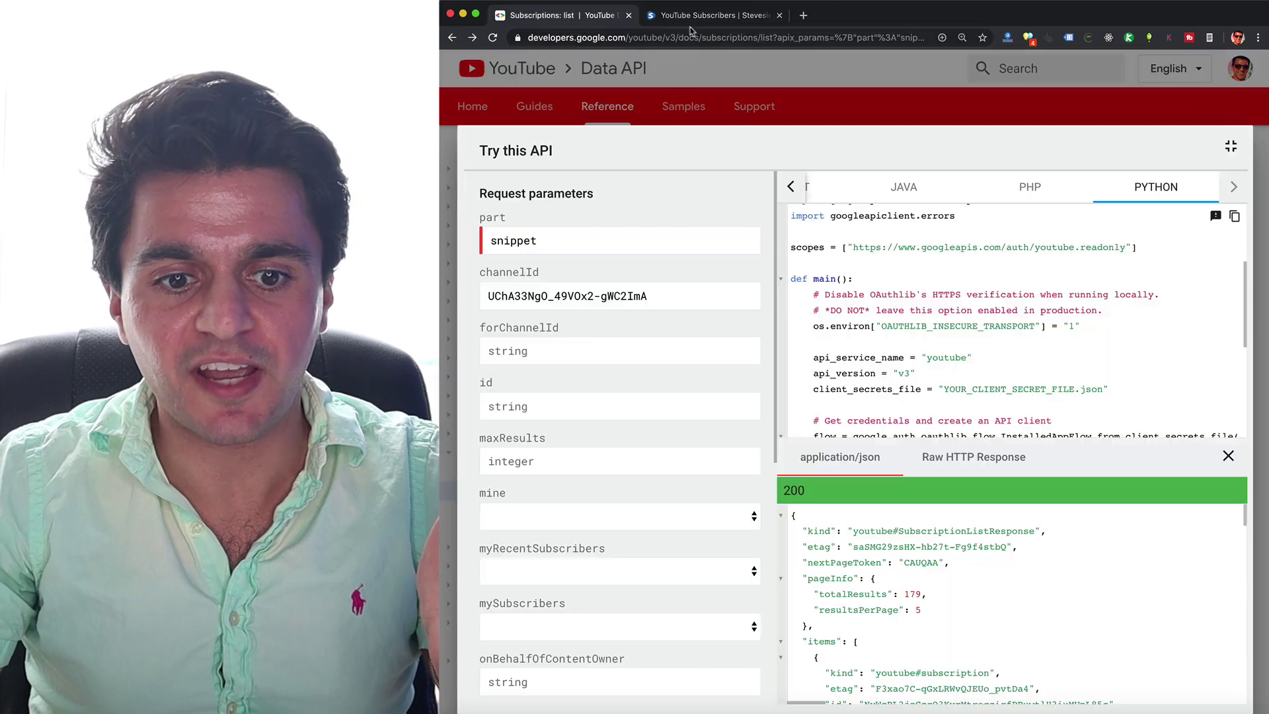
left_click(688, 23)
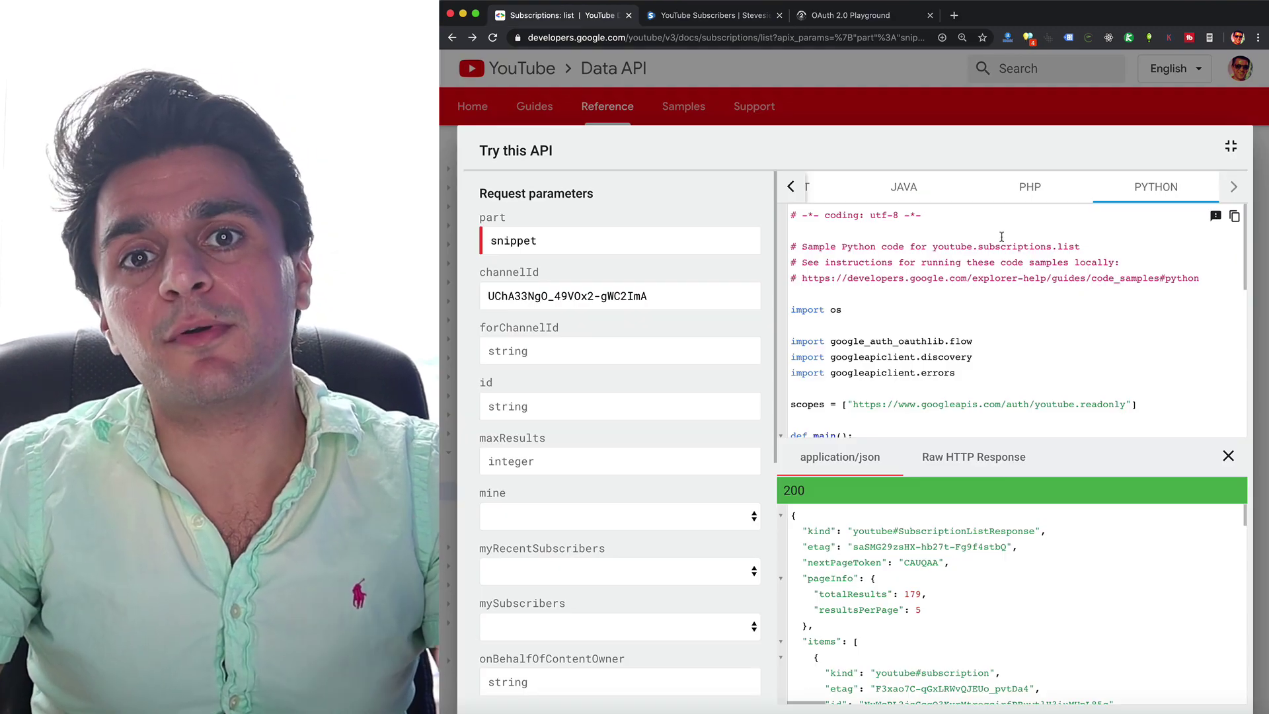
scroll(939, 373, "down", 1)
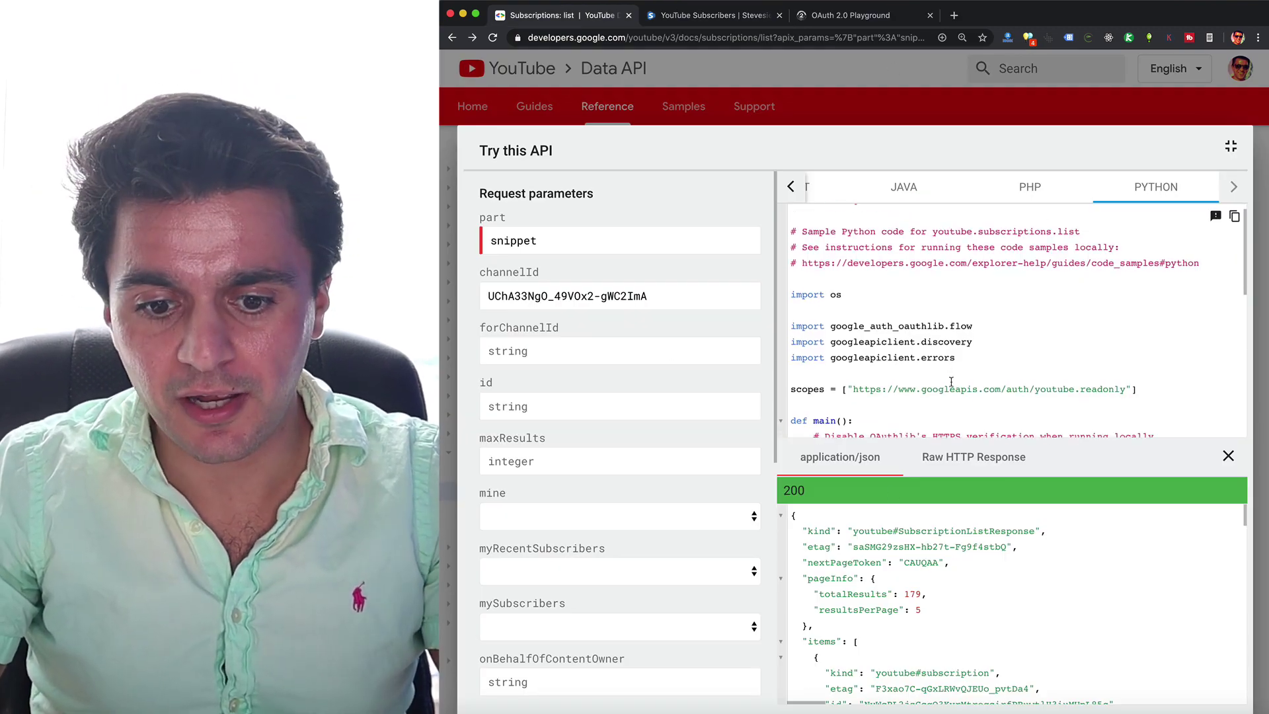
left_click_drag(947, 351, 796, 324)
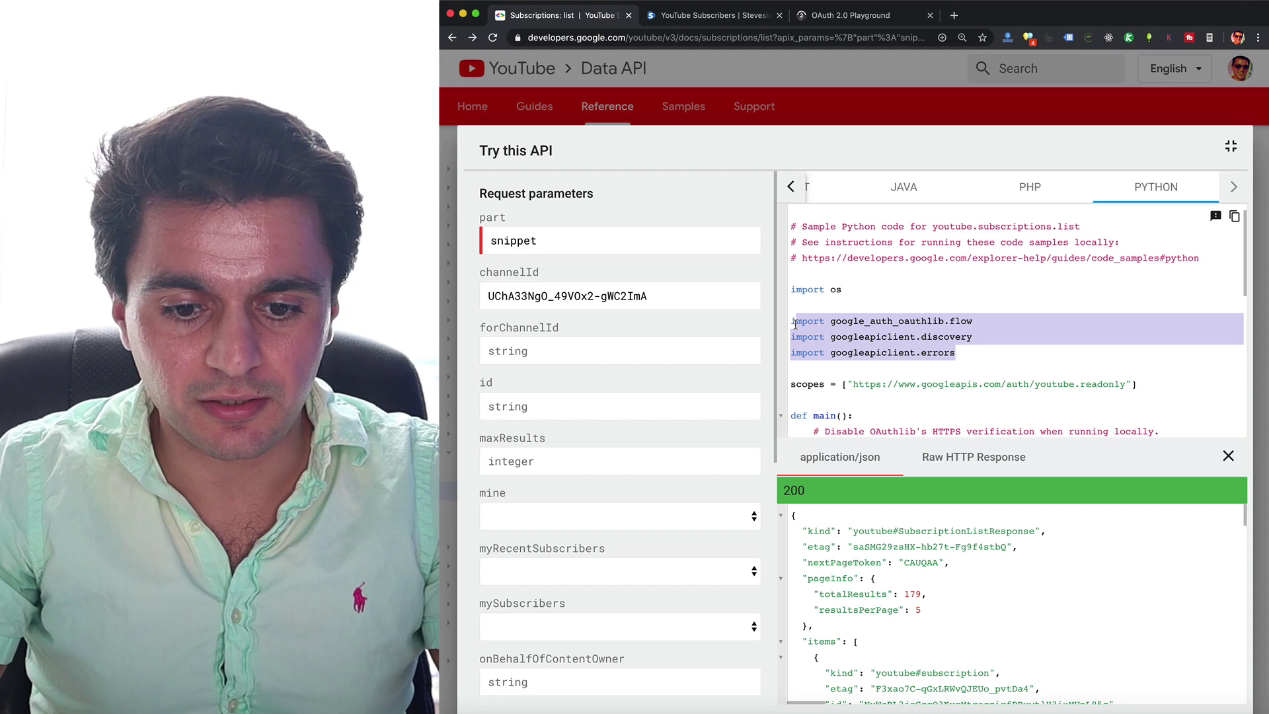
left_click(852, 351)
scroll(928, 396, "down", 5)
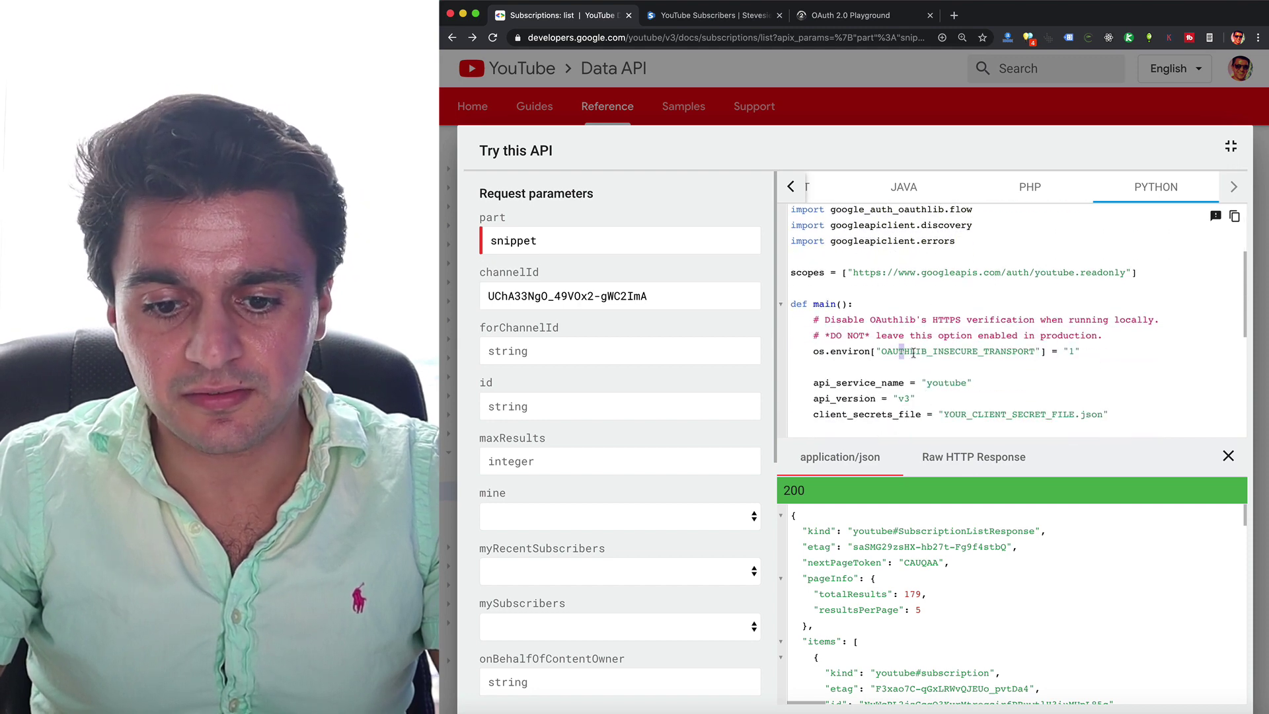
scroll(945, 353, "down", 4)
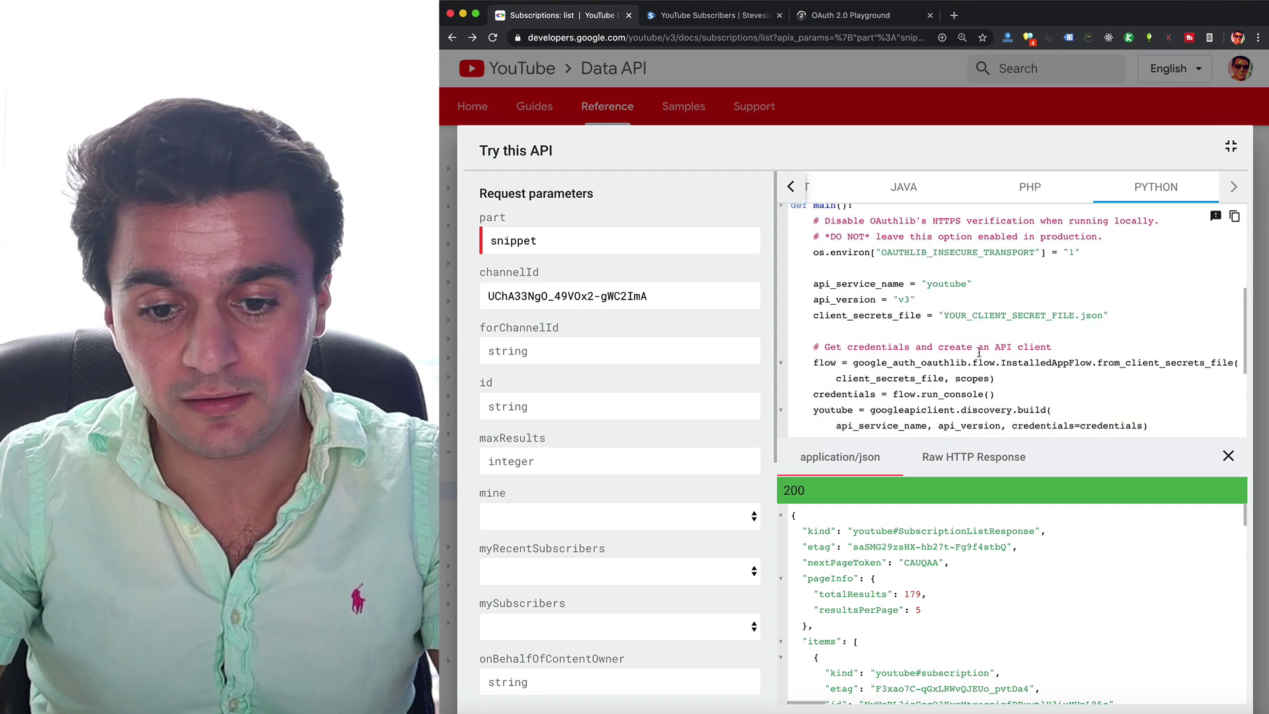
scroll(979, 360, "down", 3)
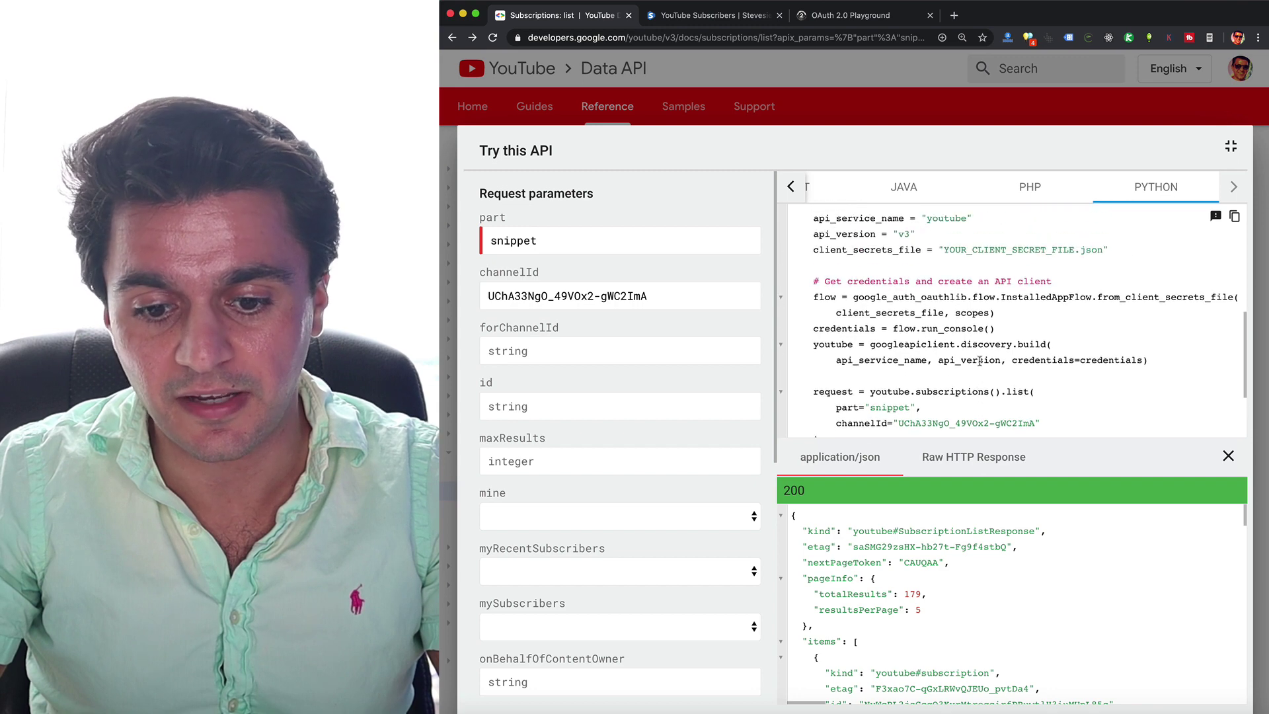
left_click(698, 20)
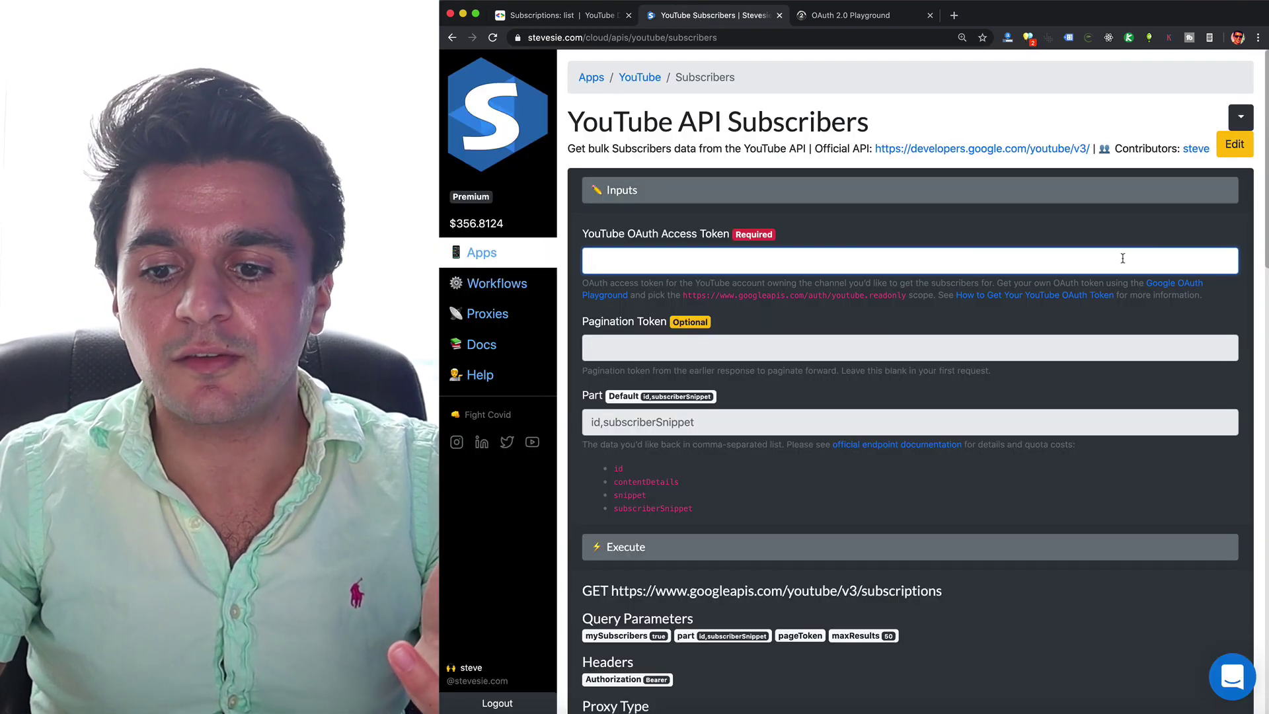
In OAuth Playground, authorize the YouTube Data API v3 scope with the brand account and exchange the code for tokens.
left_click(1177, 287)
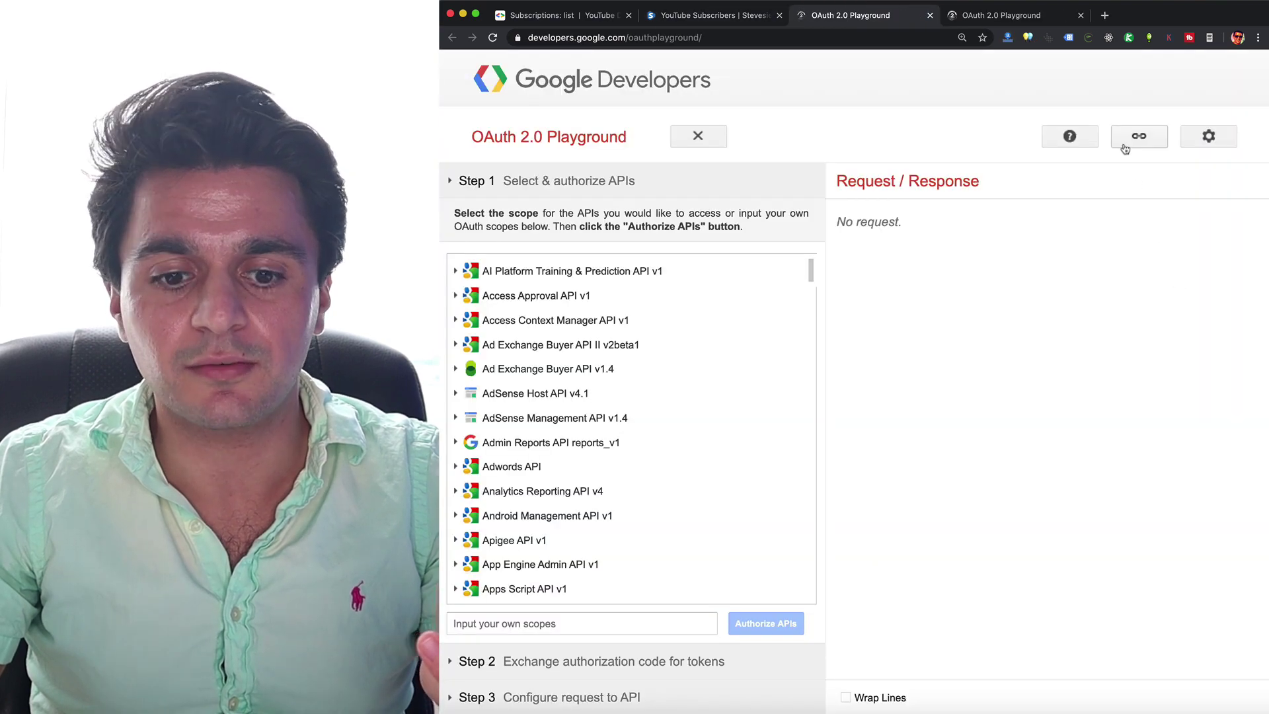
scroll(744, 398, "down", 20)
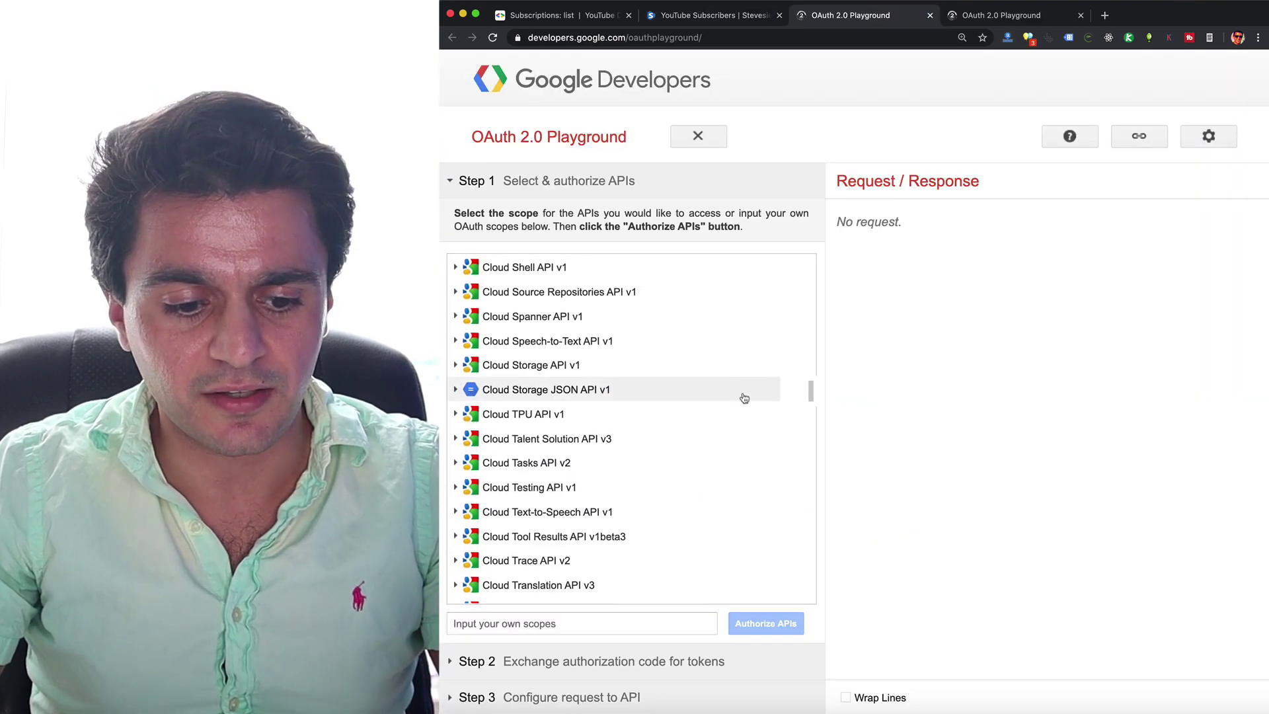
scroll(744, 398, "down", 2)
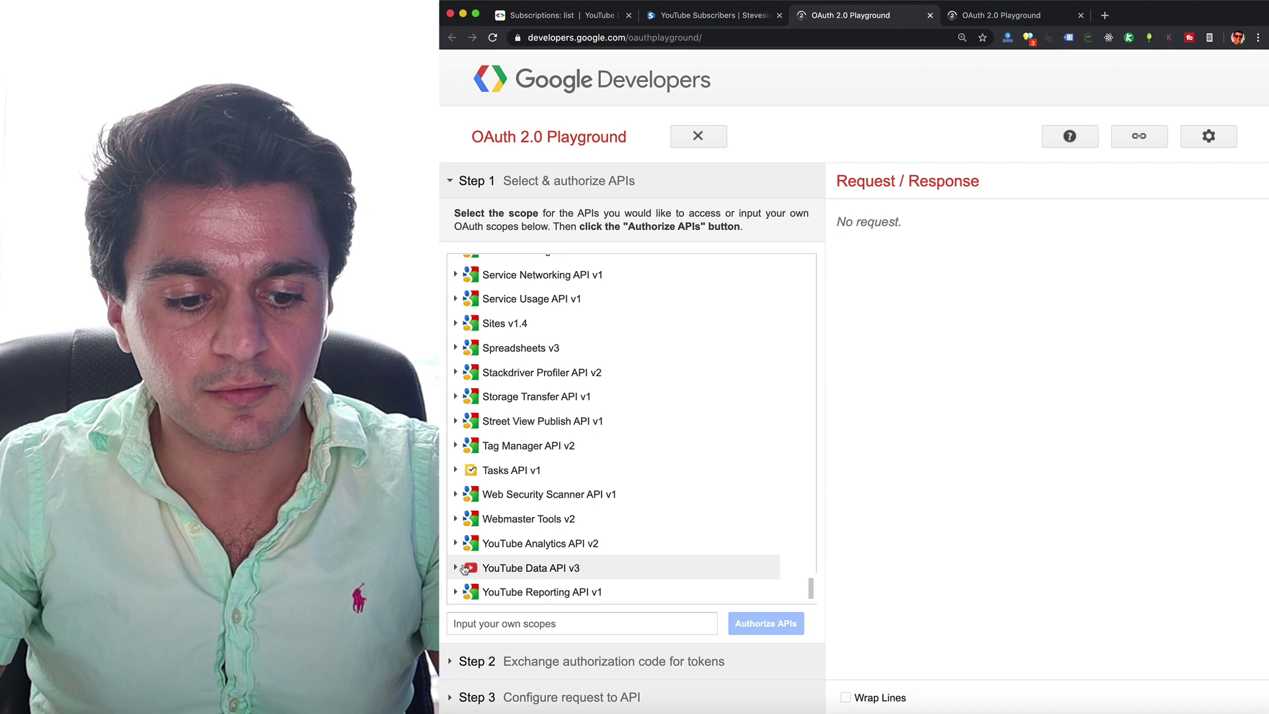
left_click(465, 568)
left_click(473, 588)
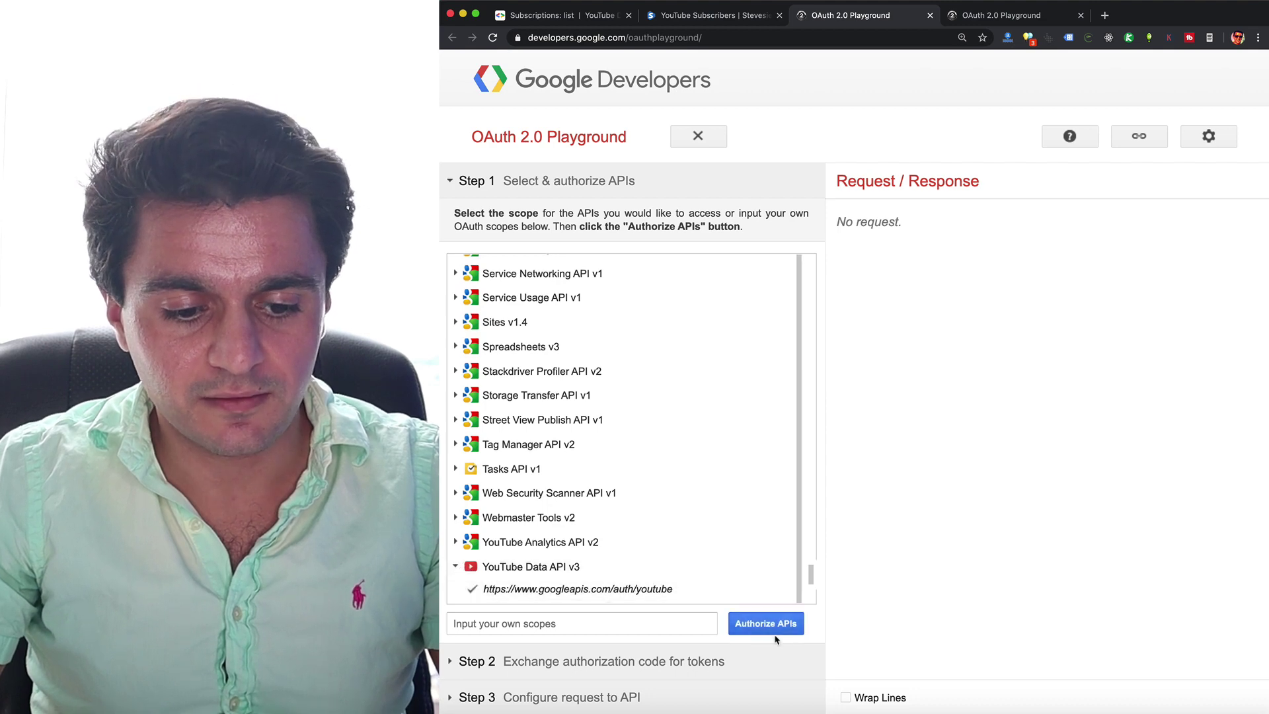
left_click(749, 628)
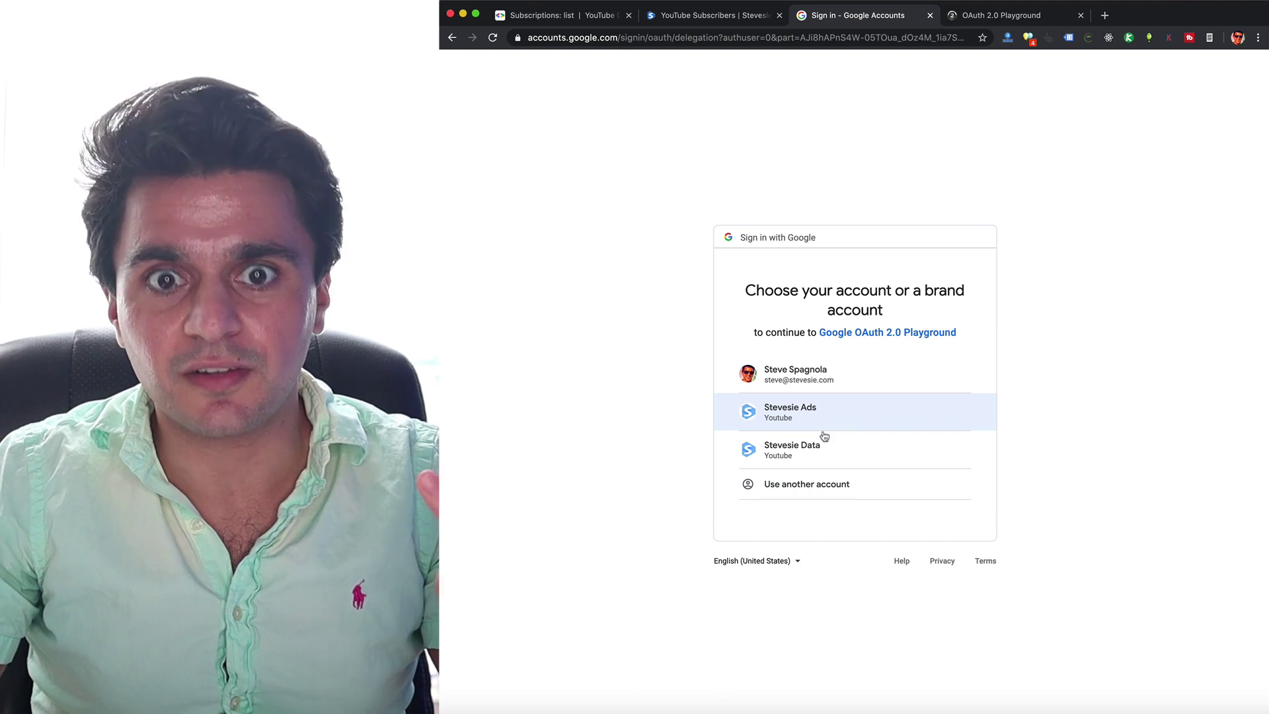
left_click(820, 460)
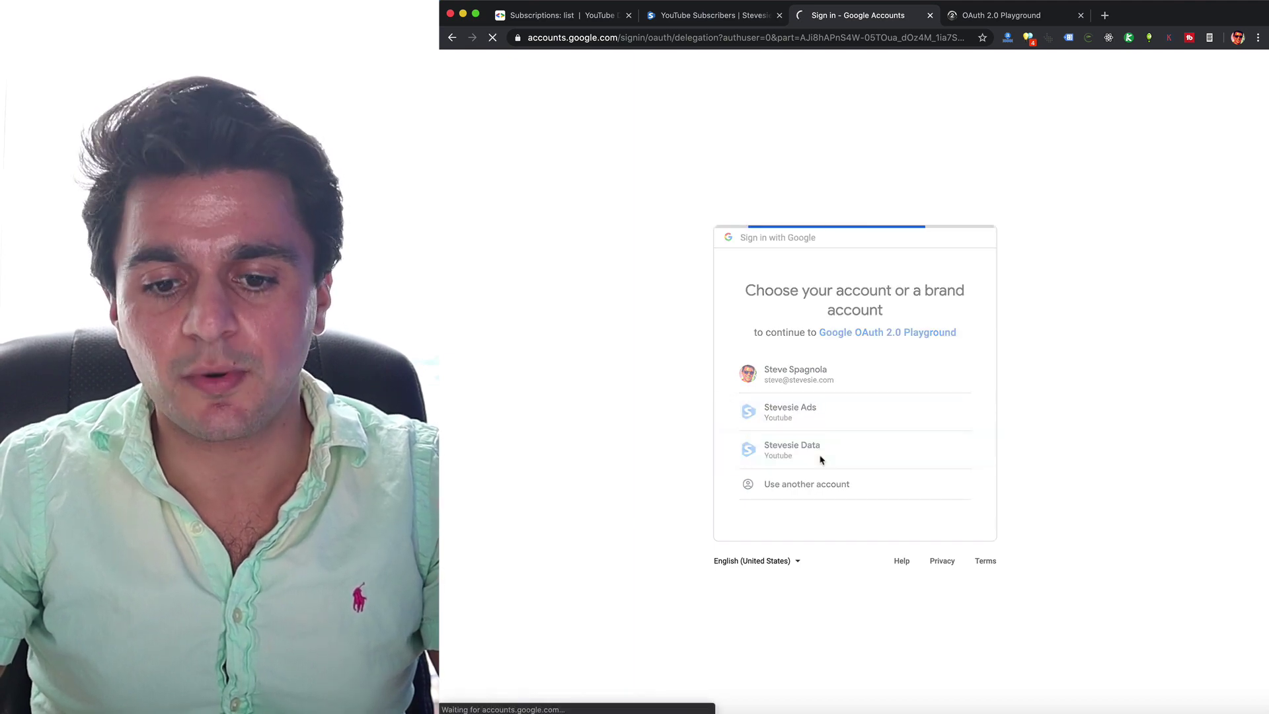
left_click(949, 555)
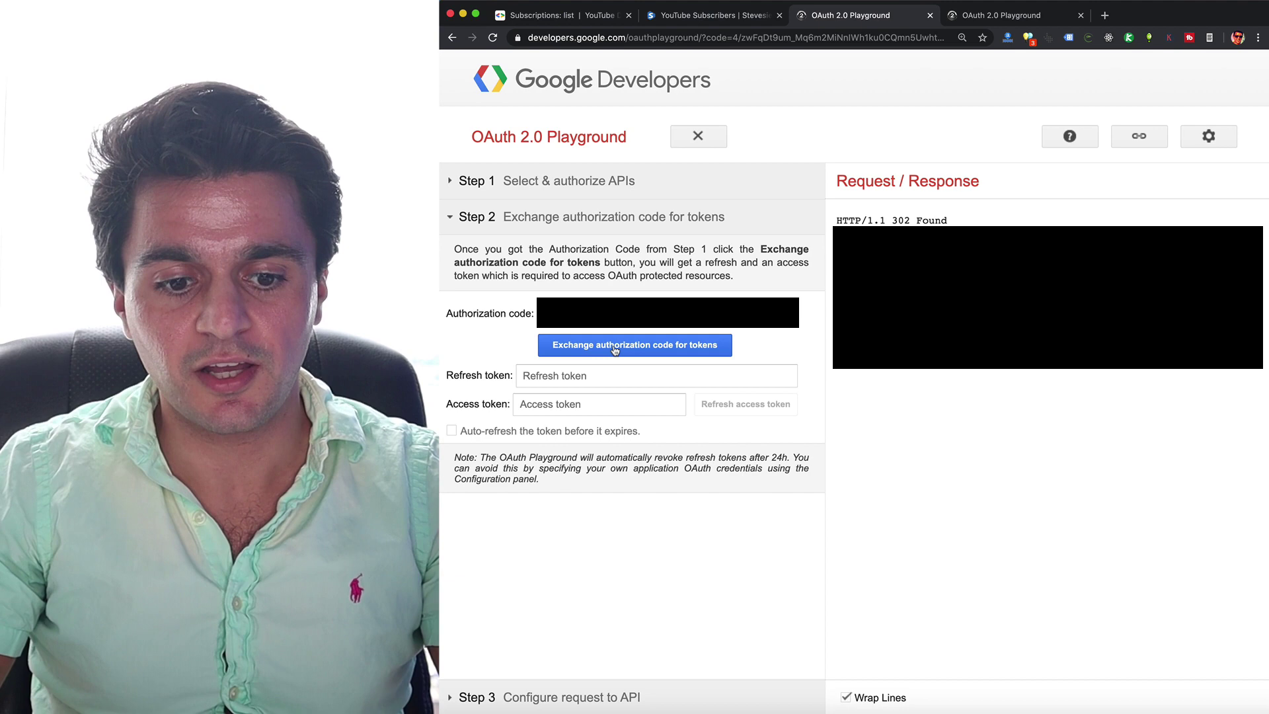
left_click(615, 349)
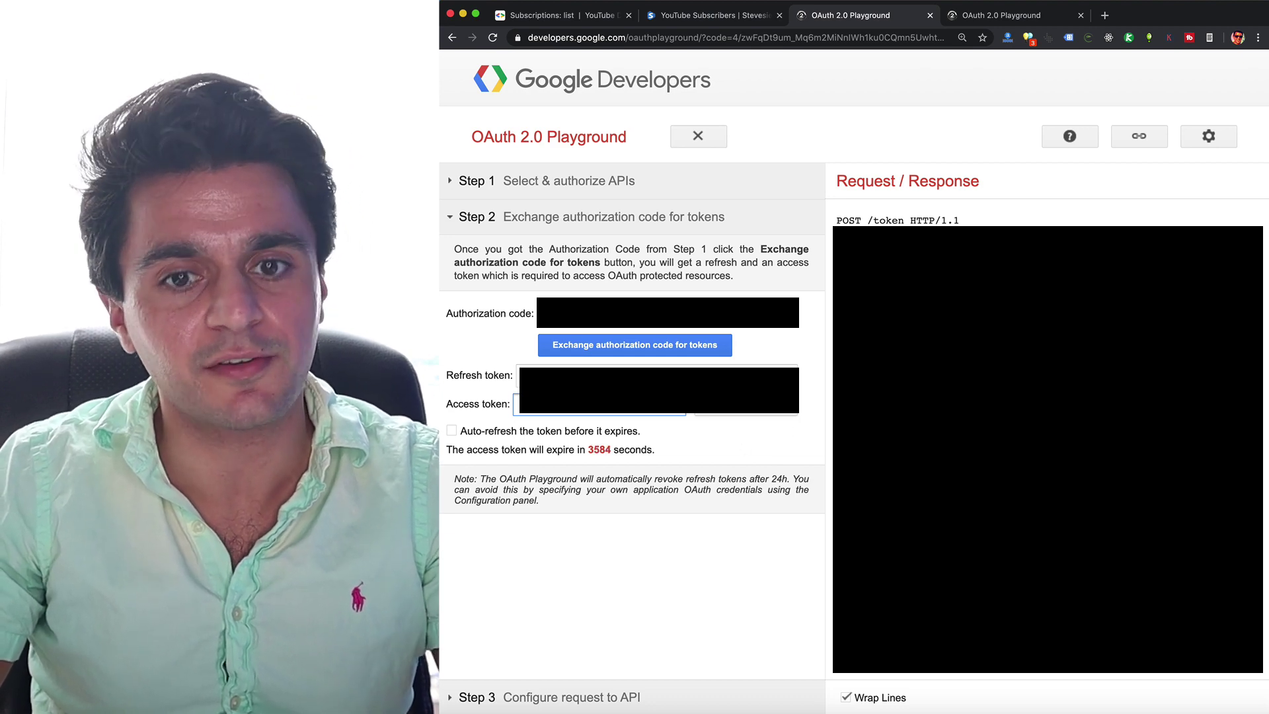
Fetch the 50 subscribers using the pasted access token and export the items as an expanded CSV.
left_click(717, 15)
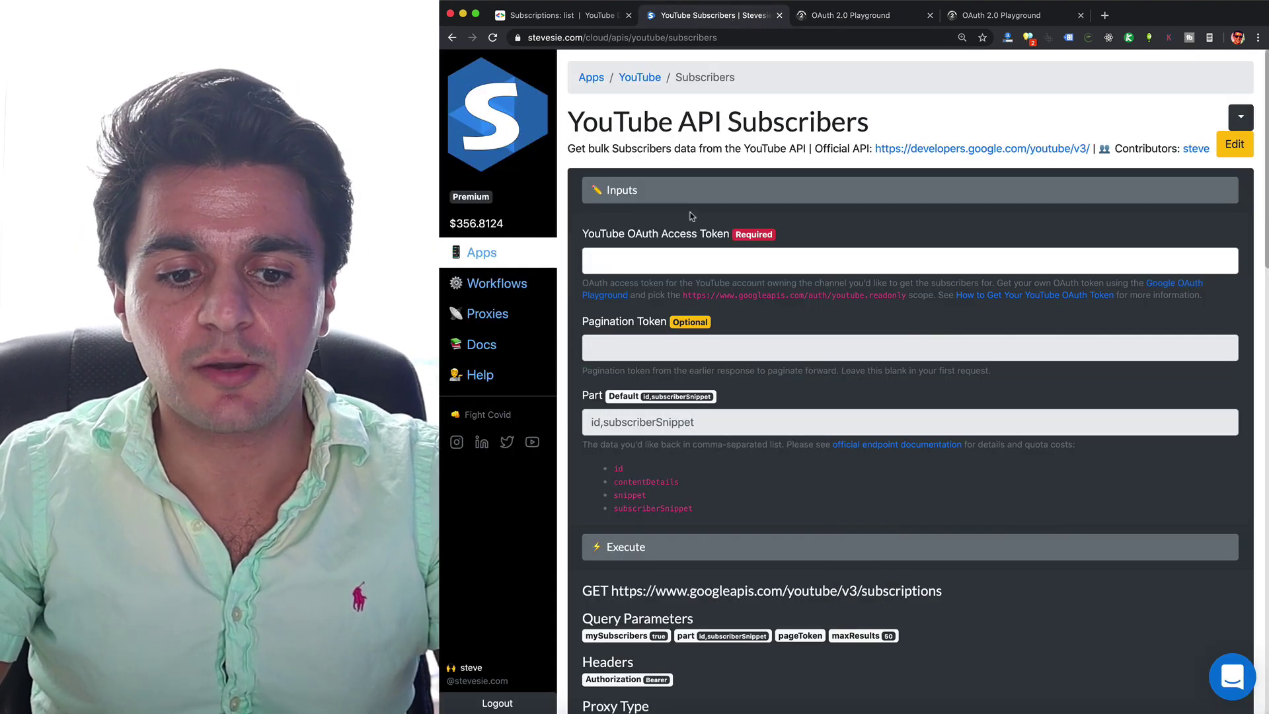
key("super+v")
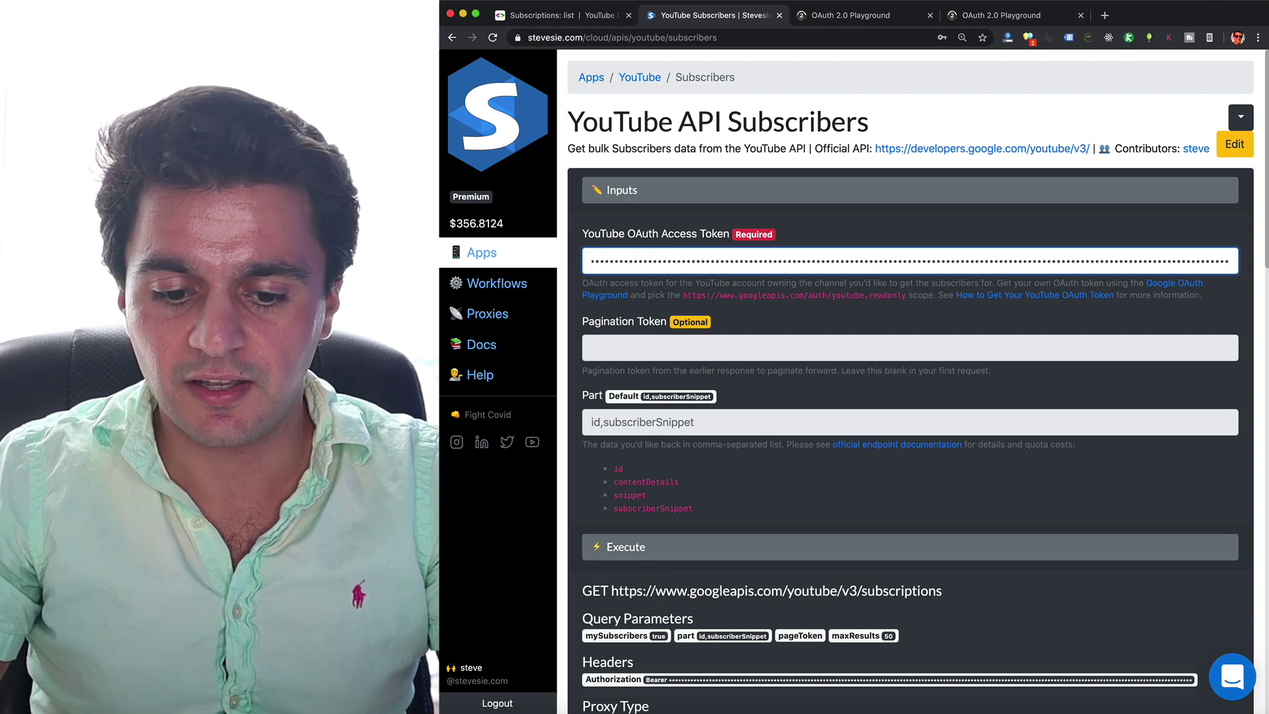
key("Return")
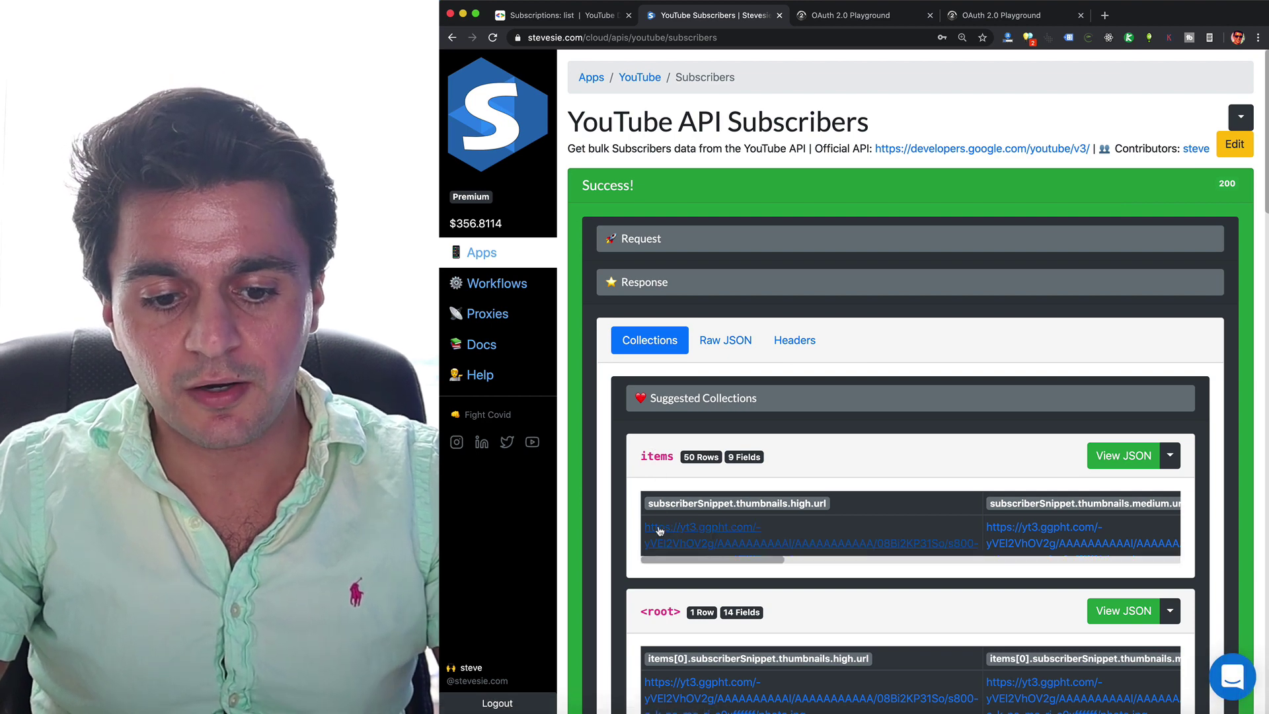
left_click(1170, 455)
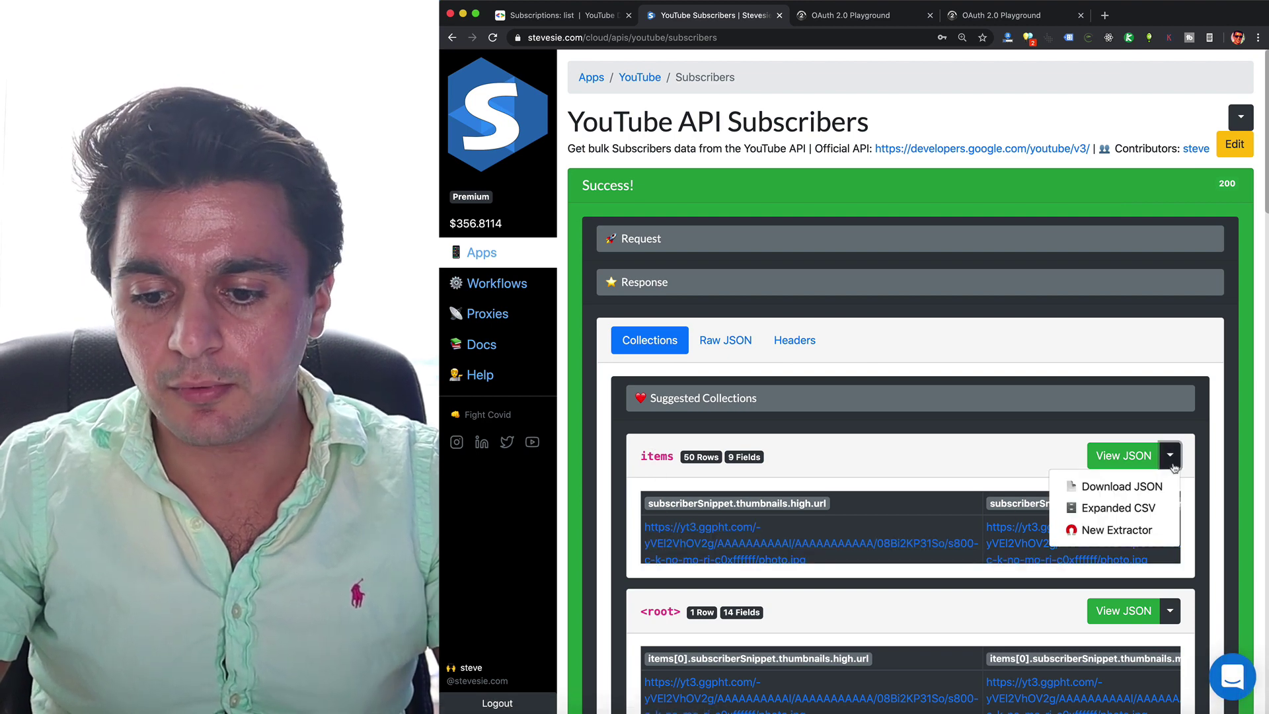
left_click(1148, 509)
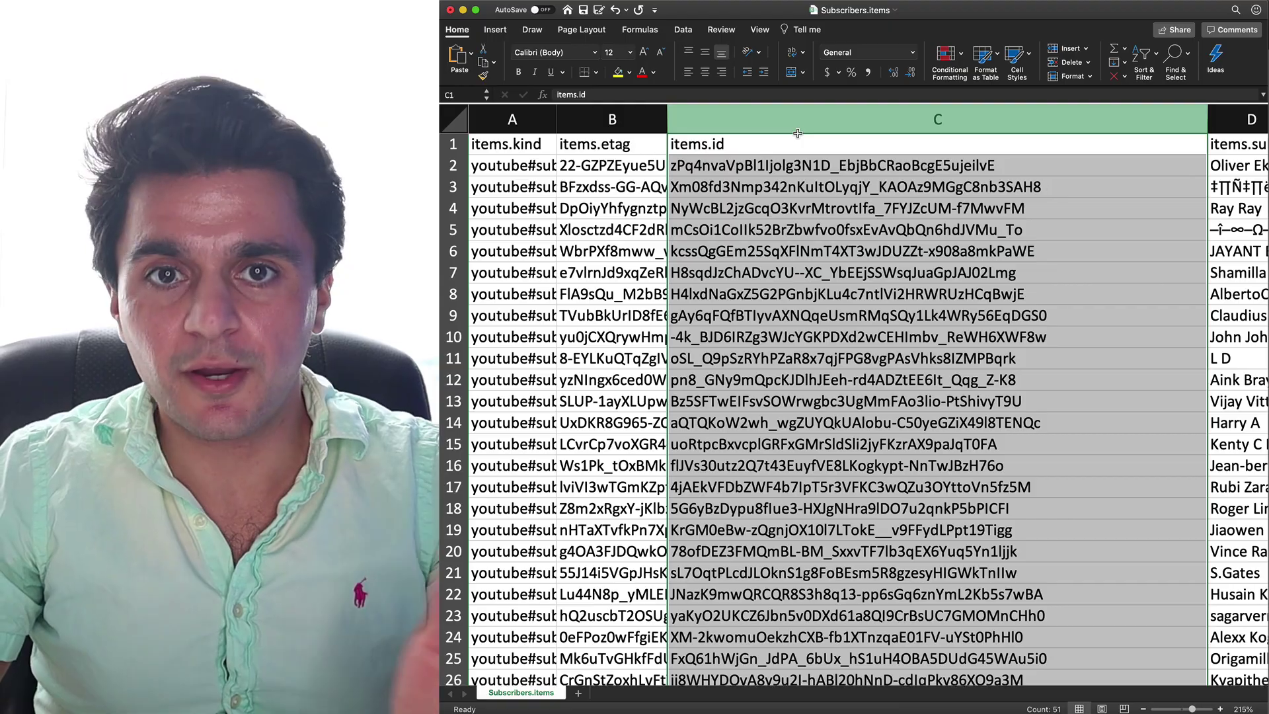
scroll(798, 134, "down", 10)
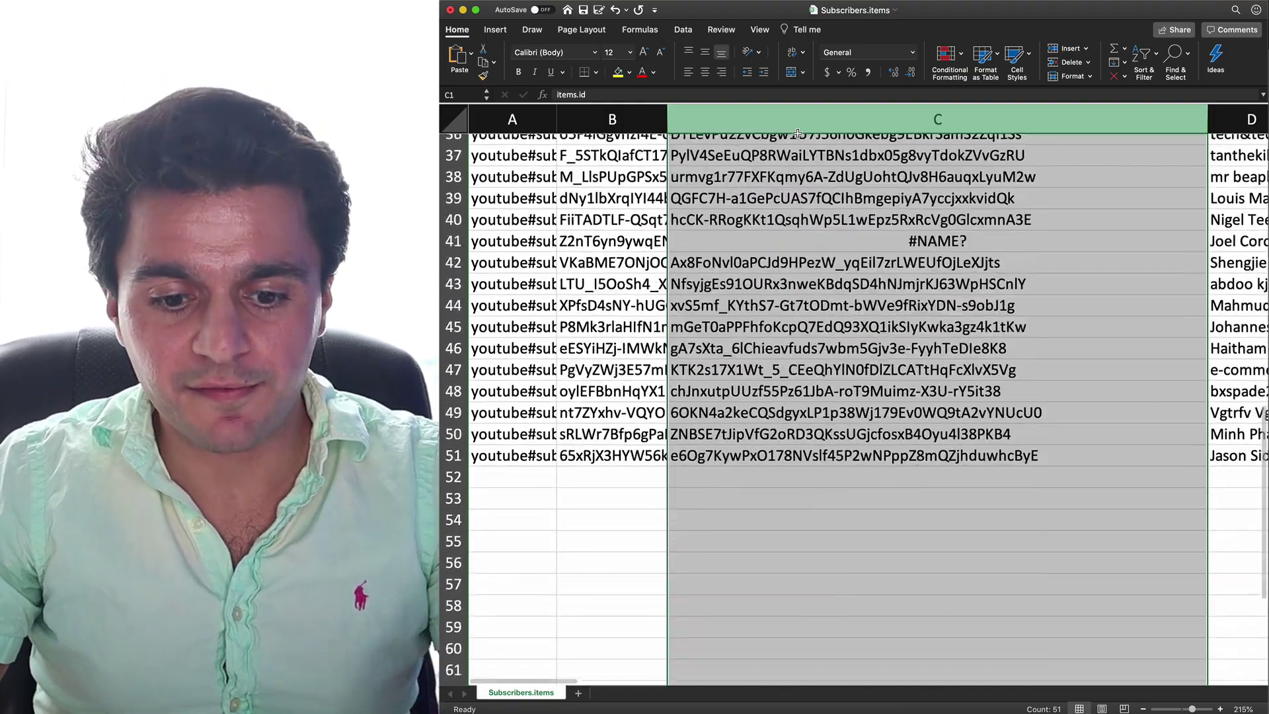
scroll(798, 133, "down", 2)
left_click(791, 416)
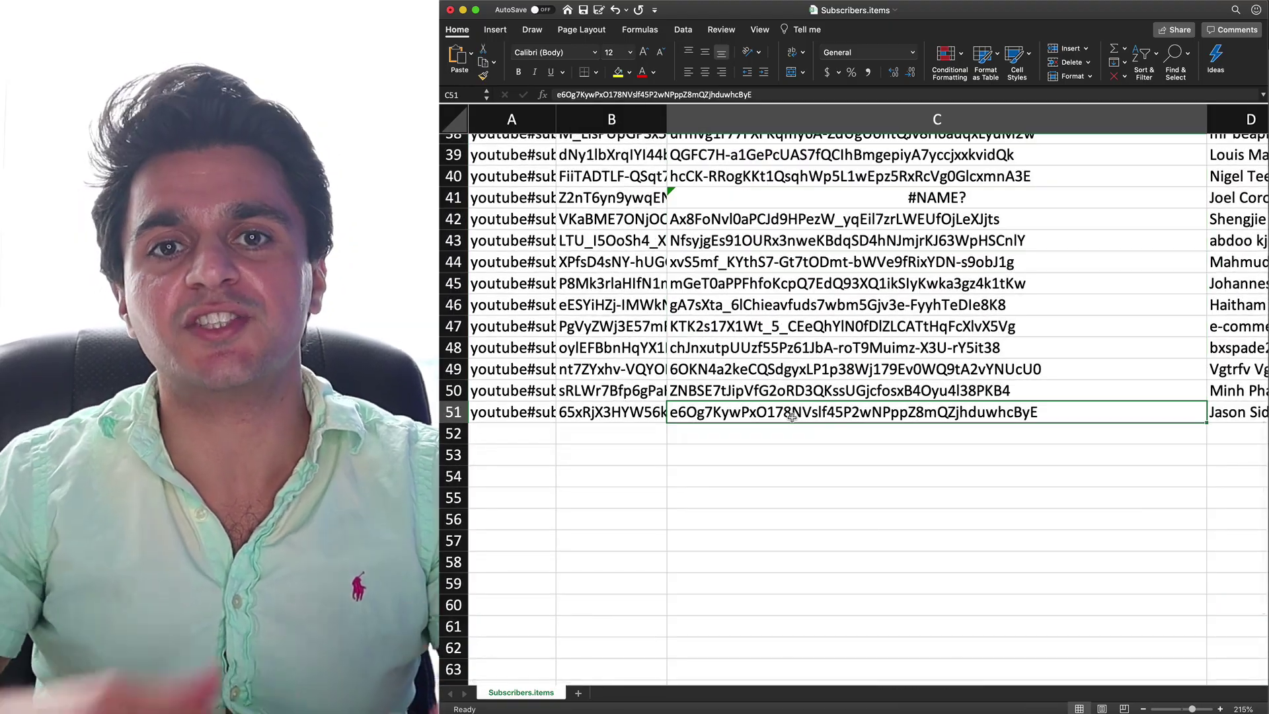
scroll(792, 416, "up", 1)
scroll(791, 418, "up", 15)
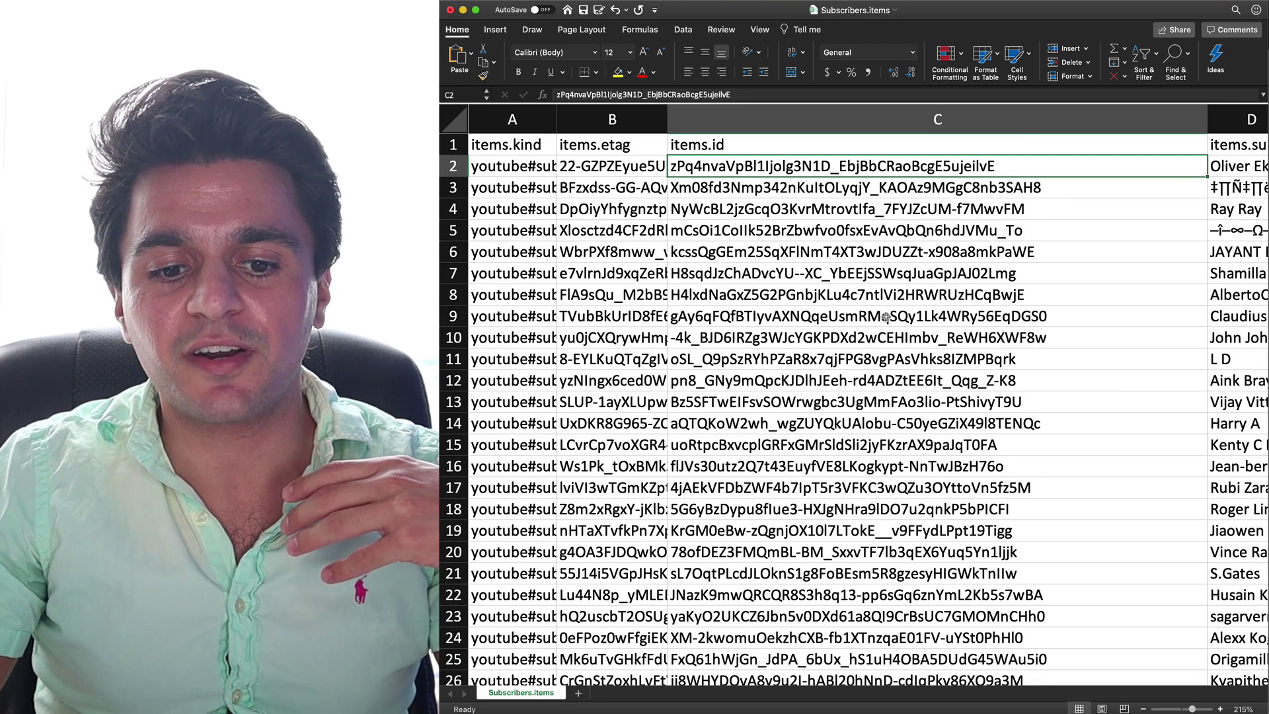
left_click(841, 207)
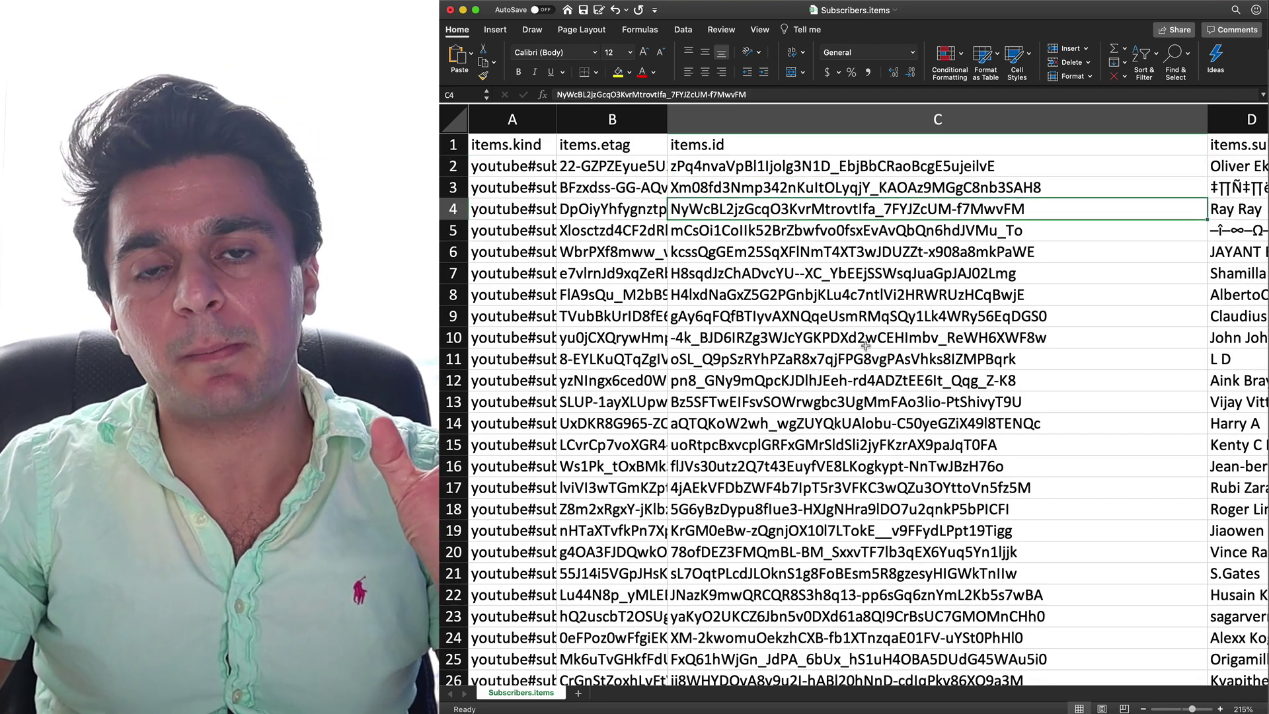
left_click_drag(874, 166, 849, 641)
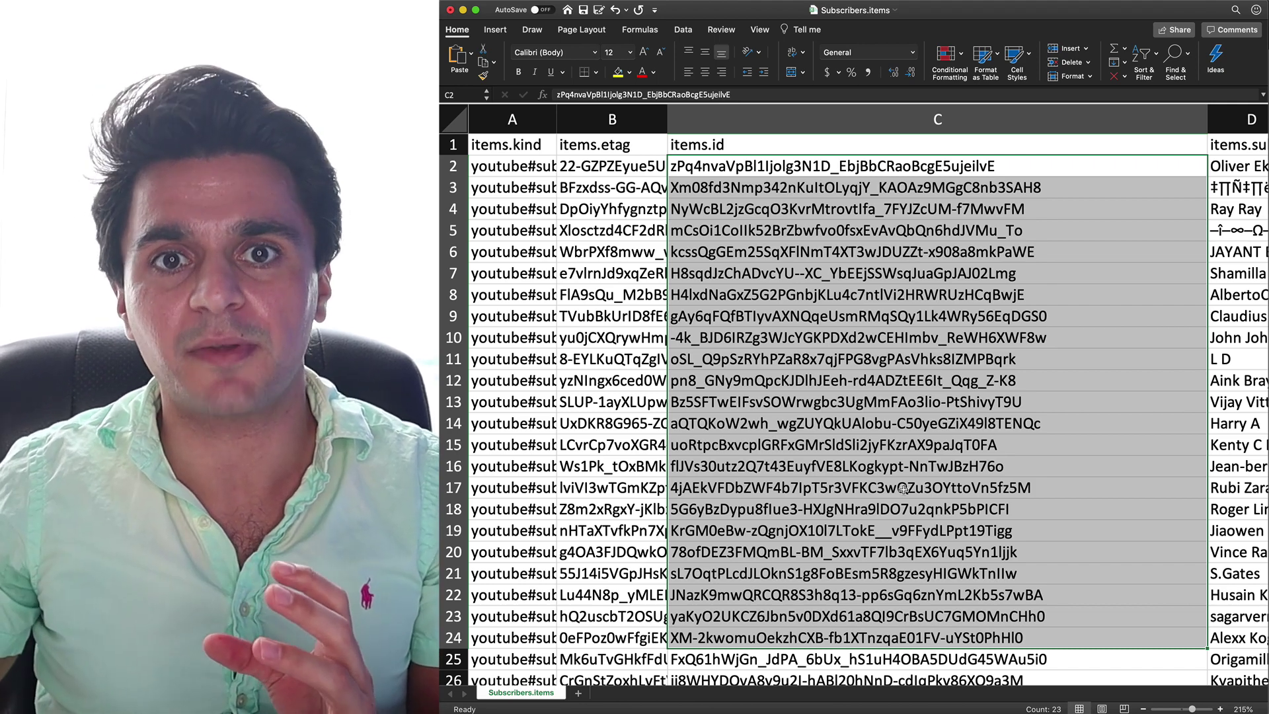
key("super+Tab")
Import the YouTube Subscribers - Pagination workflow and paste the OAuth access token into it.
scroll(607, 429, "down", 1)
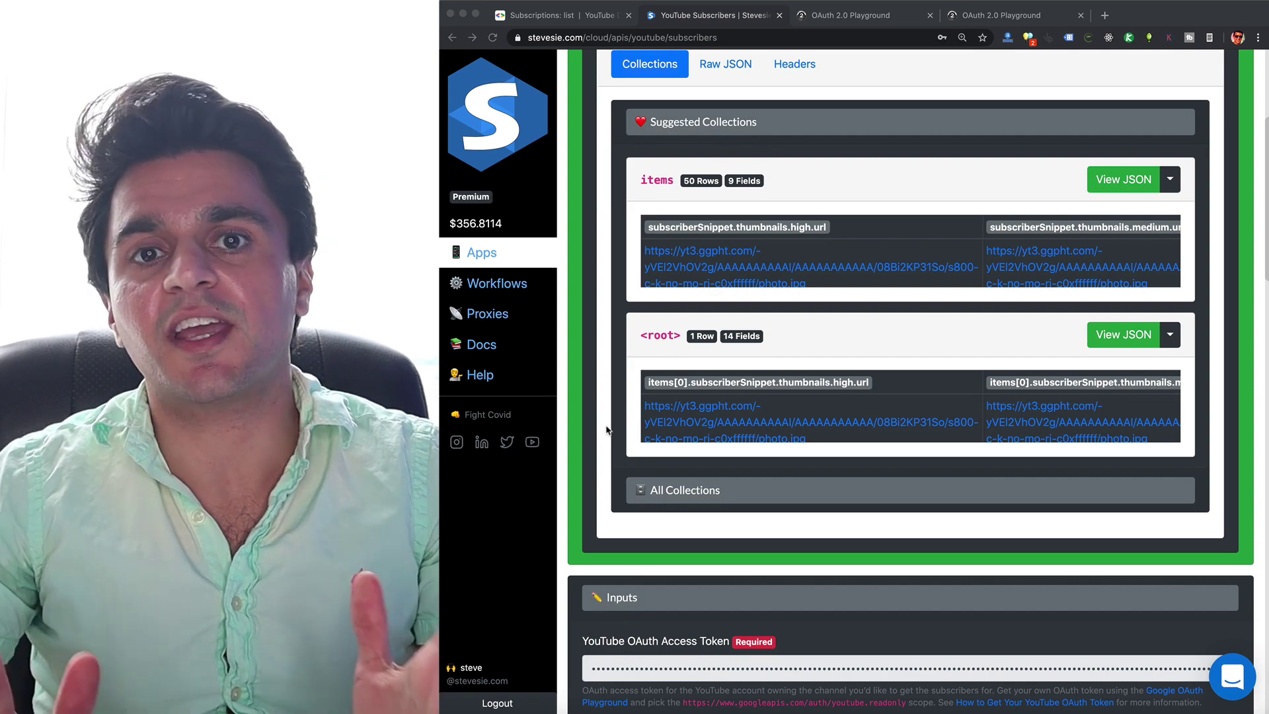
scroll(606, 430, "down", 10)
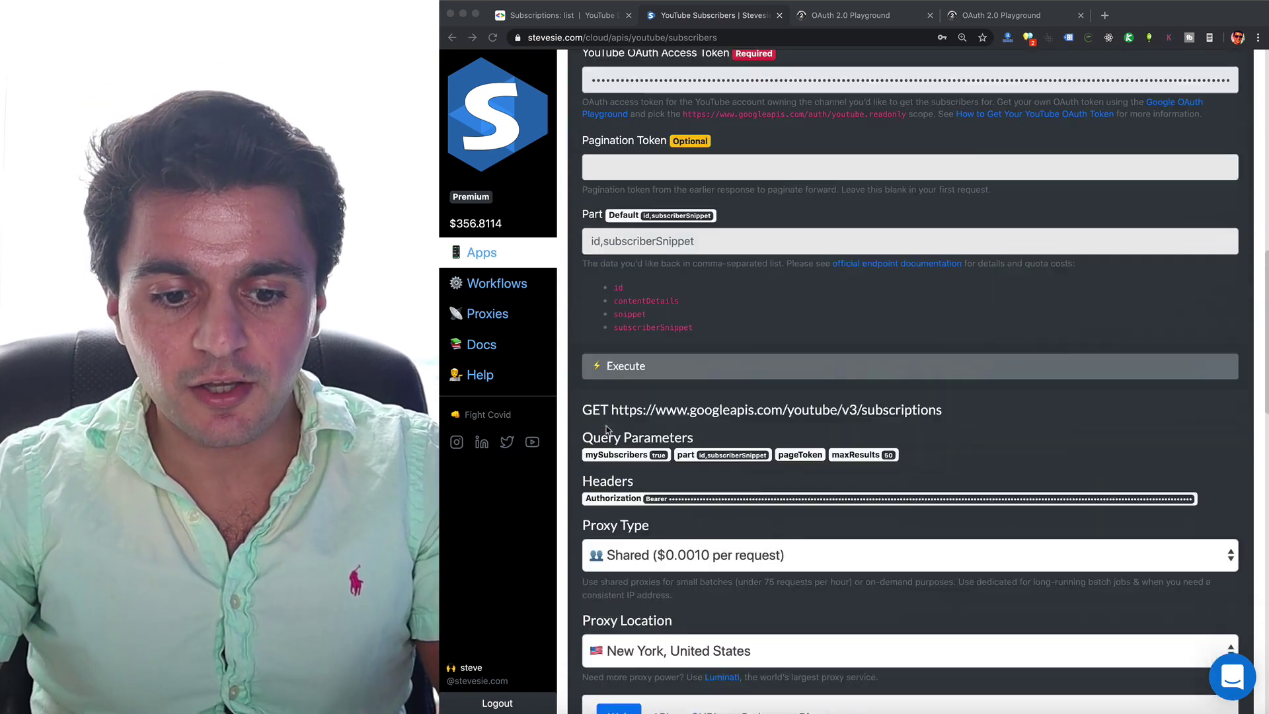
scroll(607, 430, "down", 3)
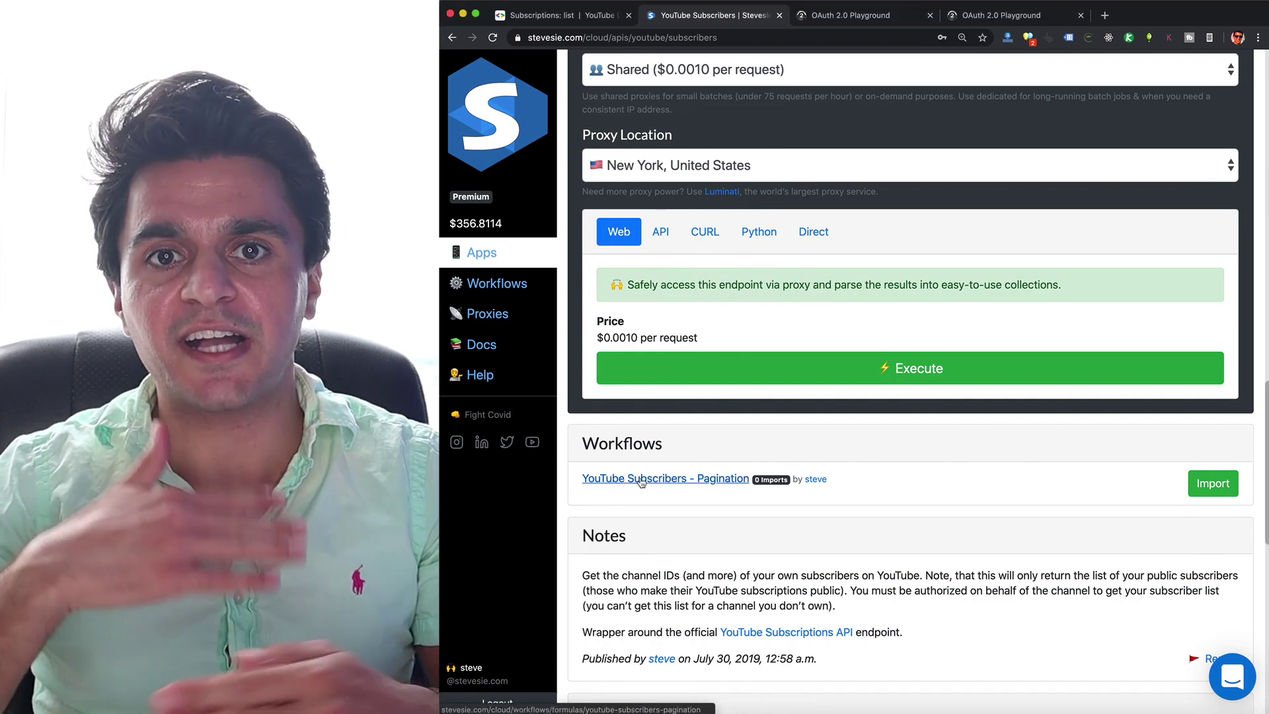
left_click(1221, 486)
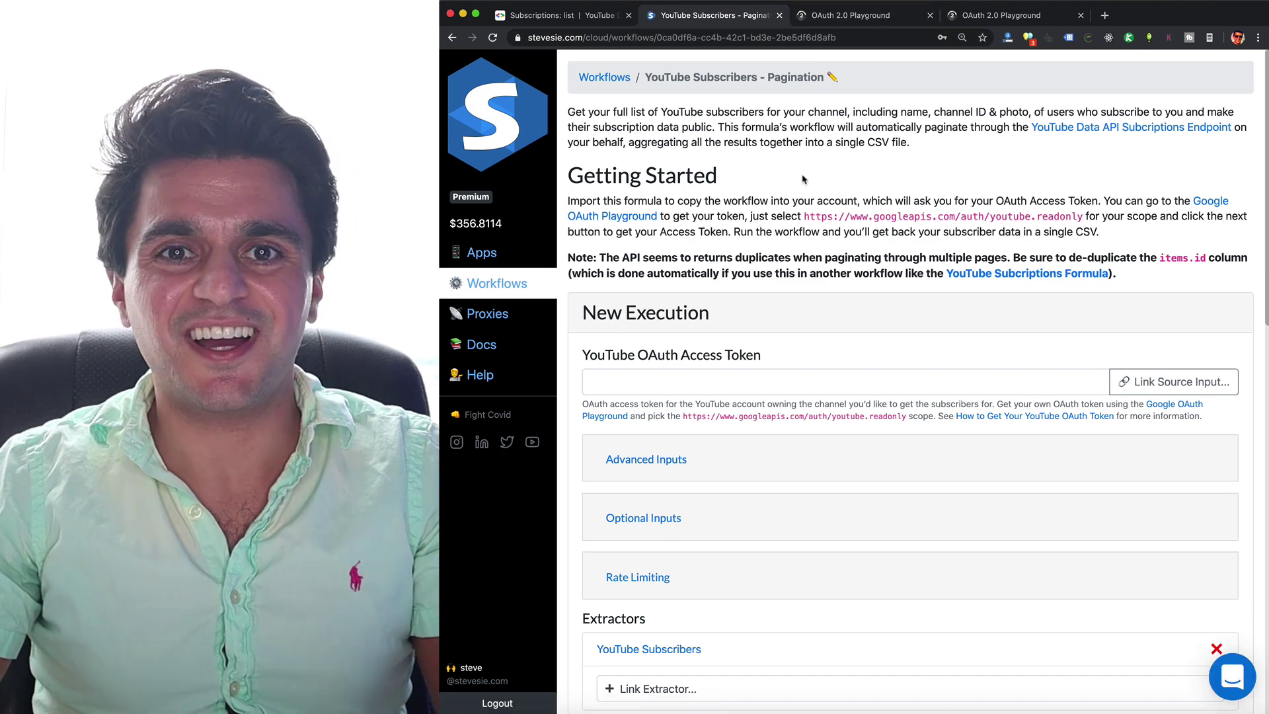
left_click(740, 380)
key("super+v")
Set the proxy type to Shared ($0.0010 per request) and execute the workflow.
scroll(742, 370, "down", 5)
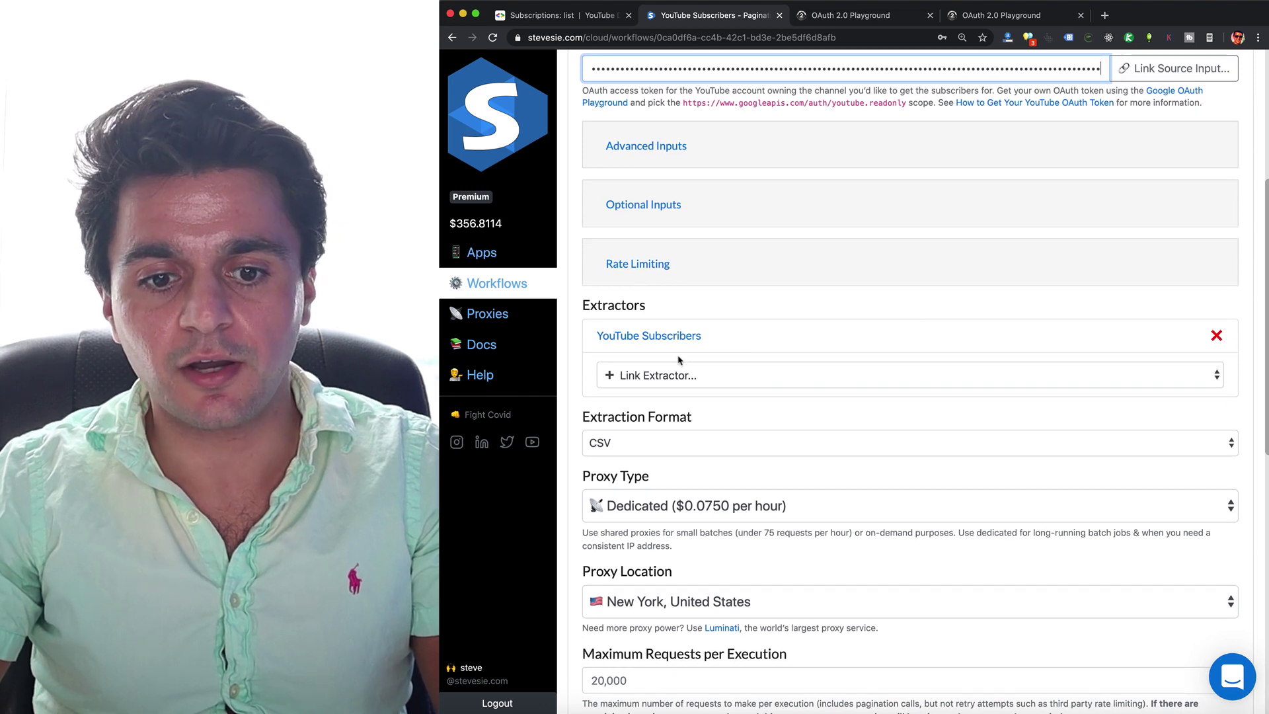
left_click(664, 146)
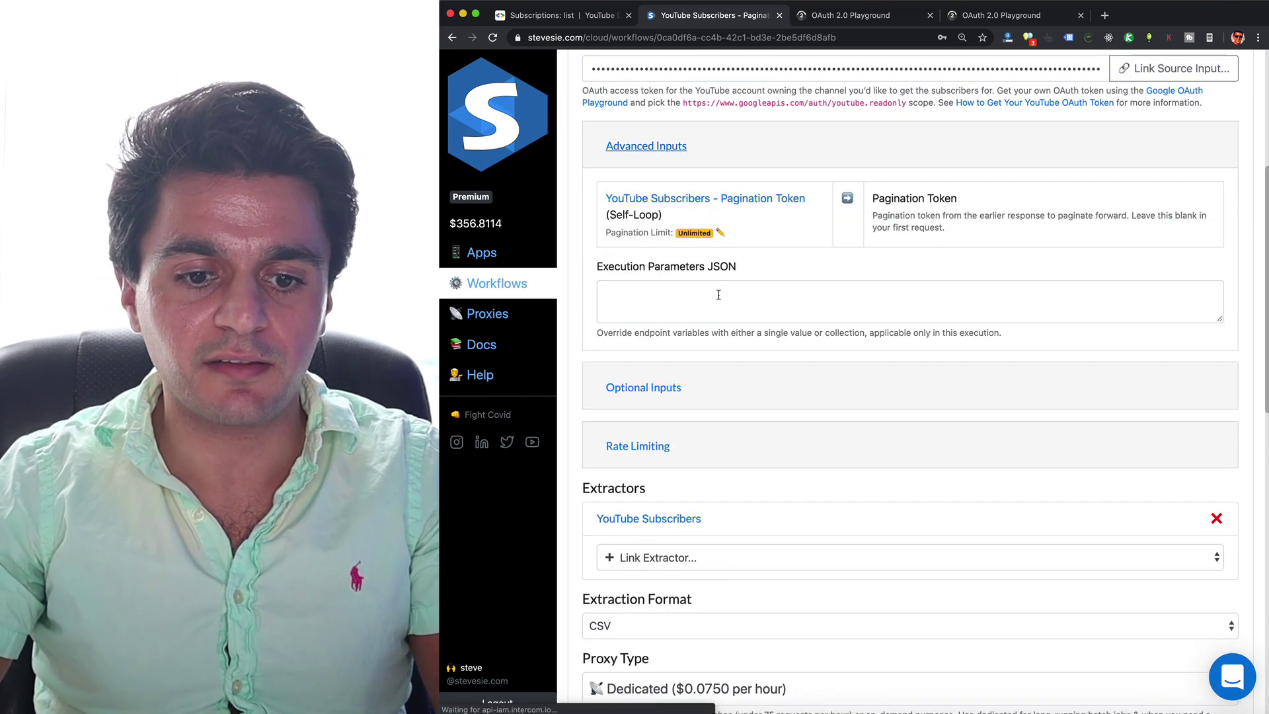
scroll(718, 295, "down", 4)
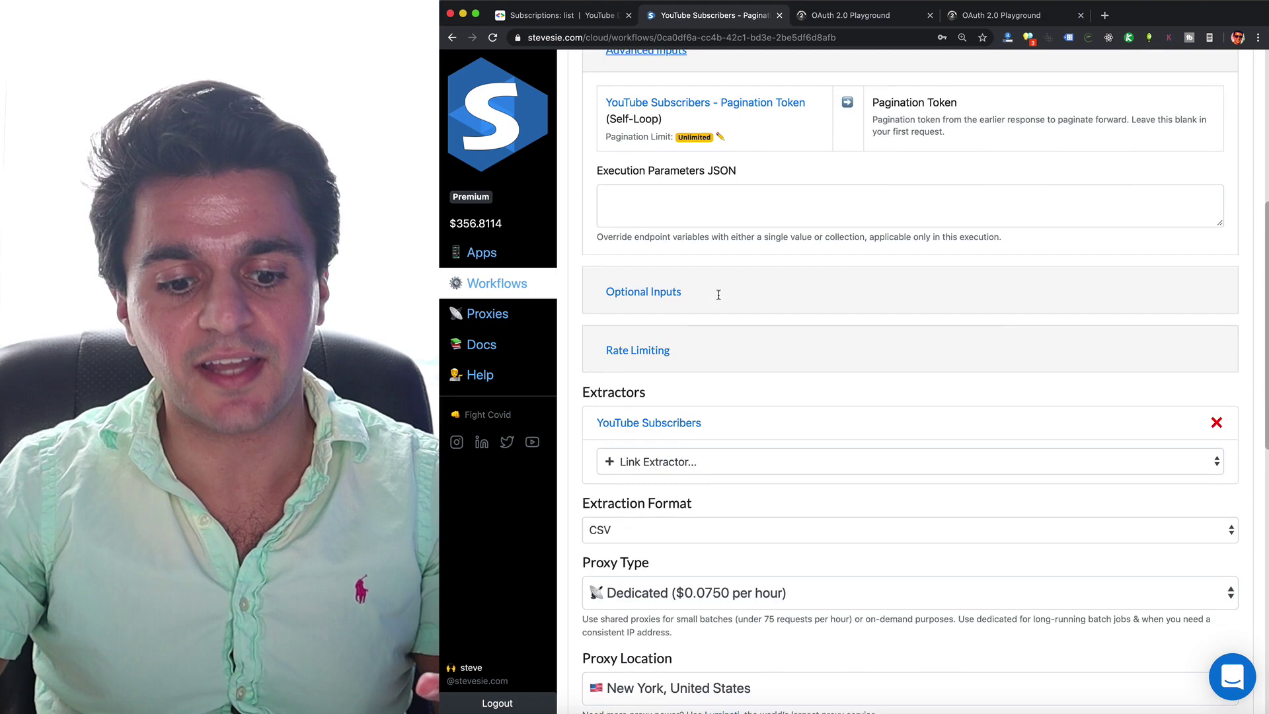
left_click(649, 466)
left_click(651, 442)
scroll(651, 442, "down", 3)
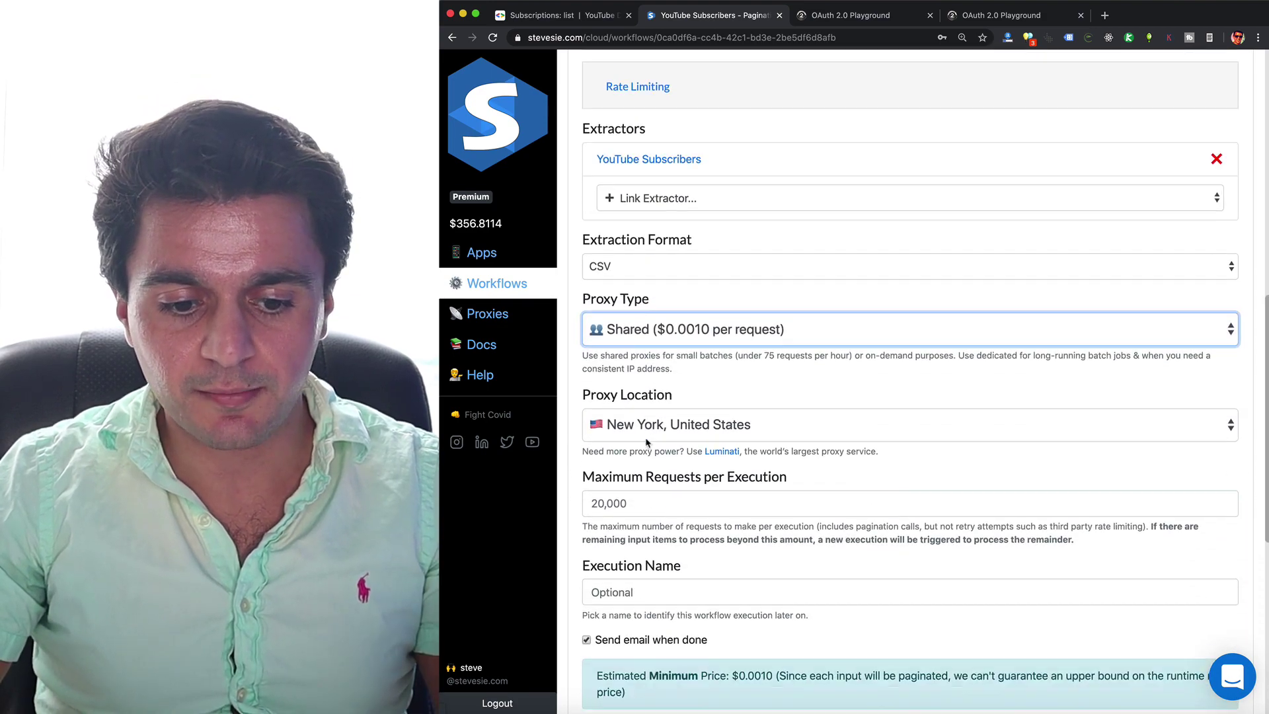
scroll(691, 470, "down", 4)
left_click(691, 473)
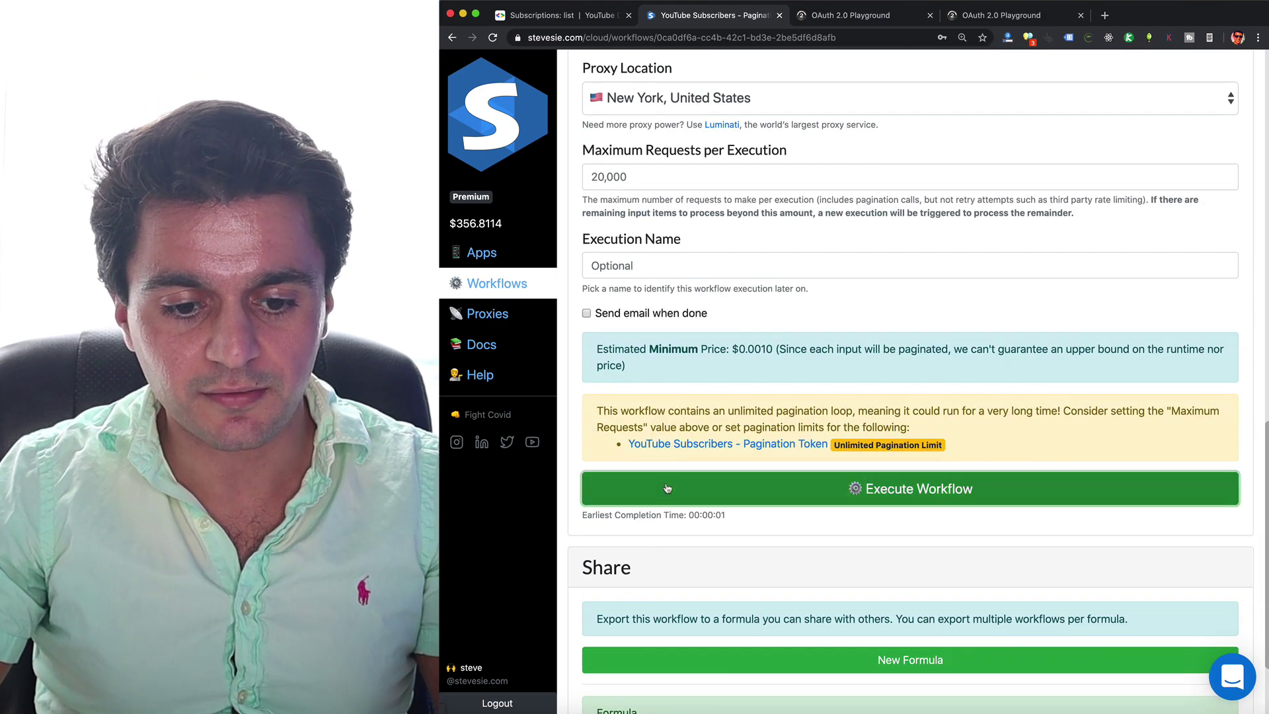
Follow the paginated requests until the run is Done, yielding YouTube_Subscribers.csv with 875 items.
scroll(691, 470, "down", 1)
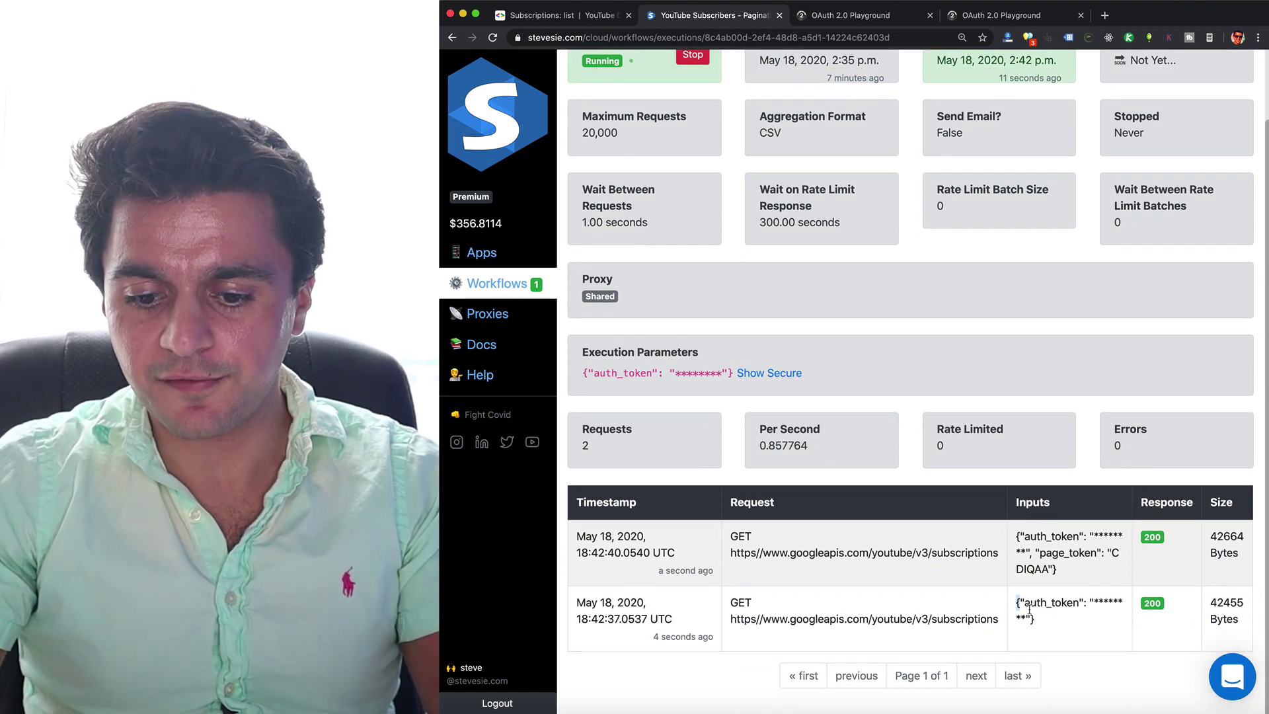
scroll(1062, 636, "down", 2)
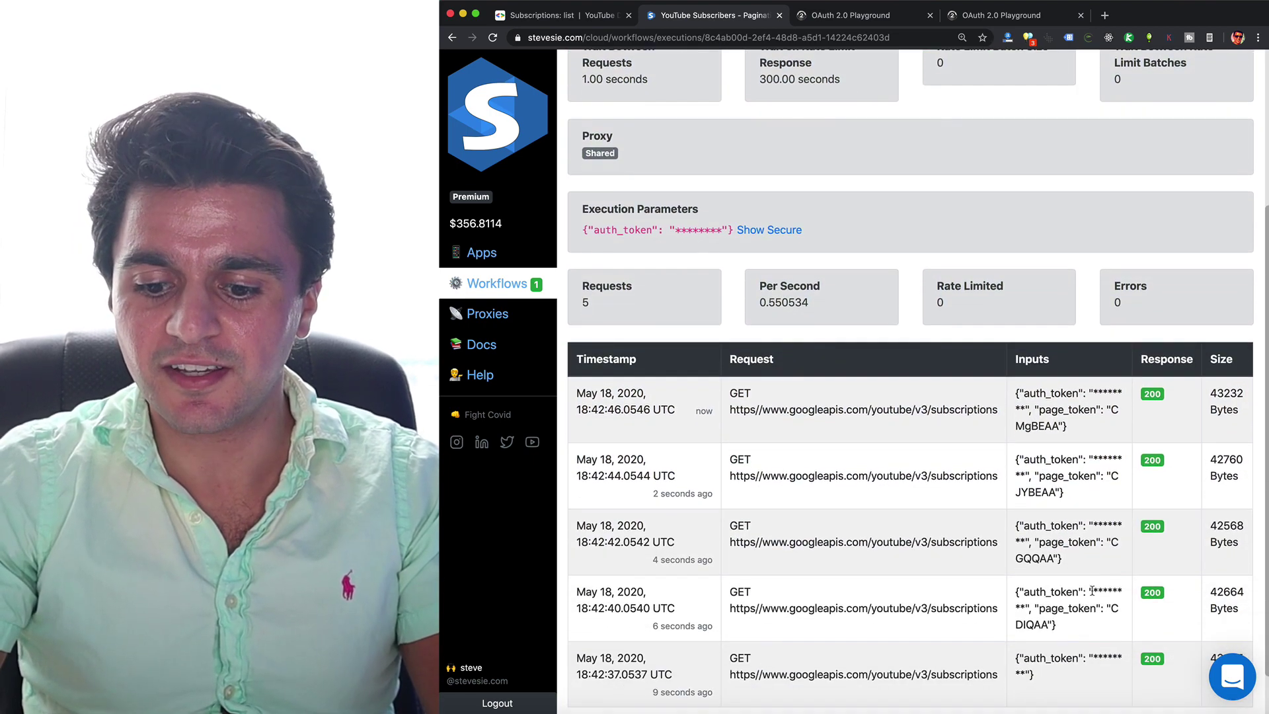
double_click(1065, 606)
left_click(1056, 554)
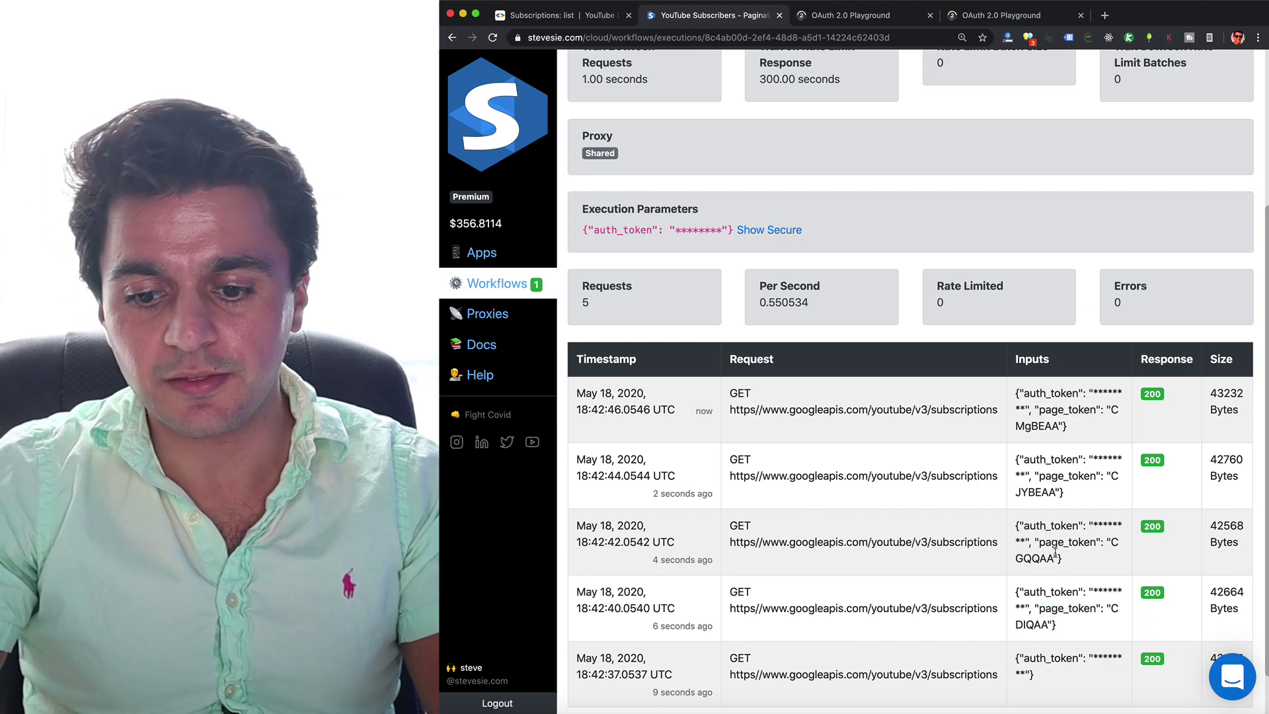
scroll(1056, 554, "up", 1)
scroll(1055, 554, "up", 3)
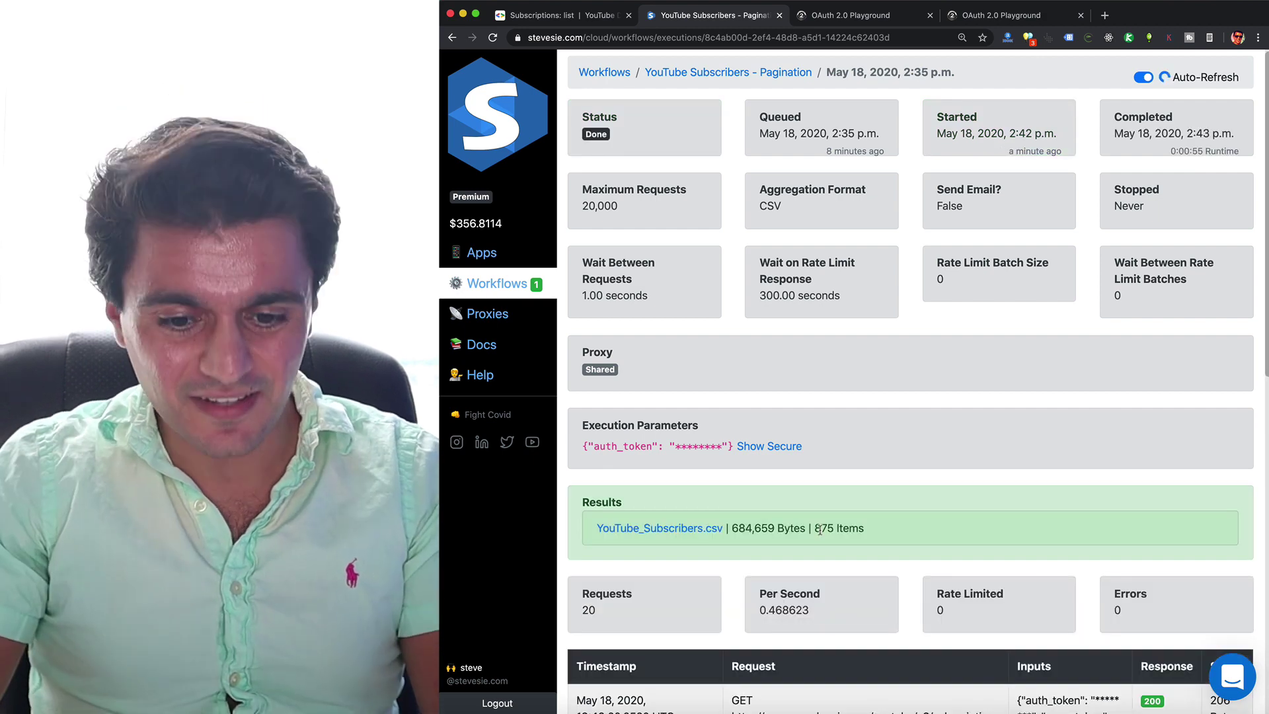
double_click(820, 529)
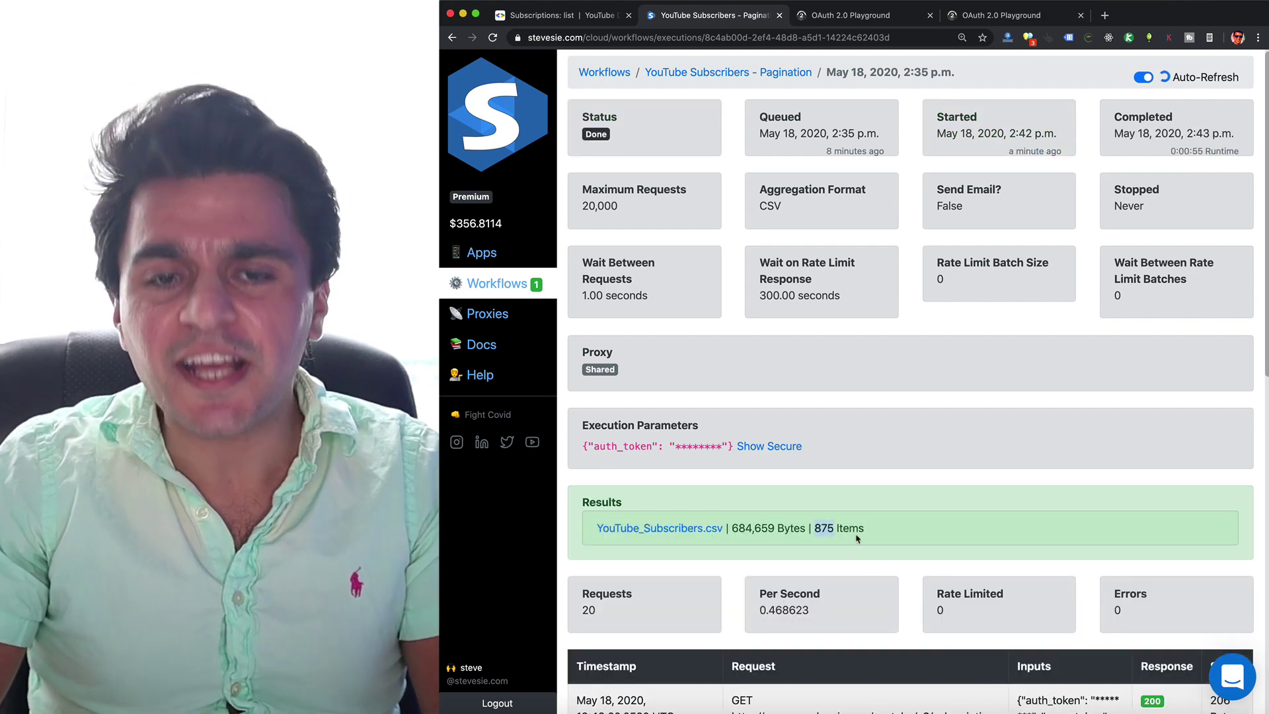
left_click(821, 529)
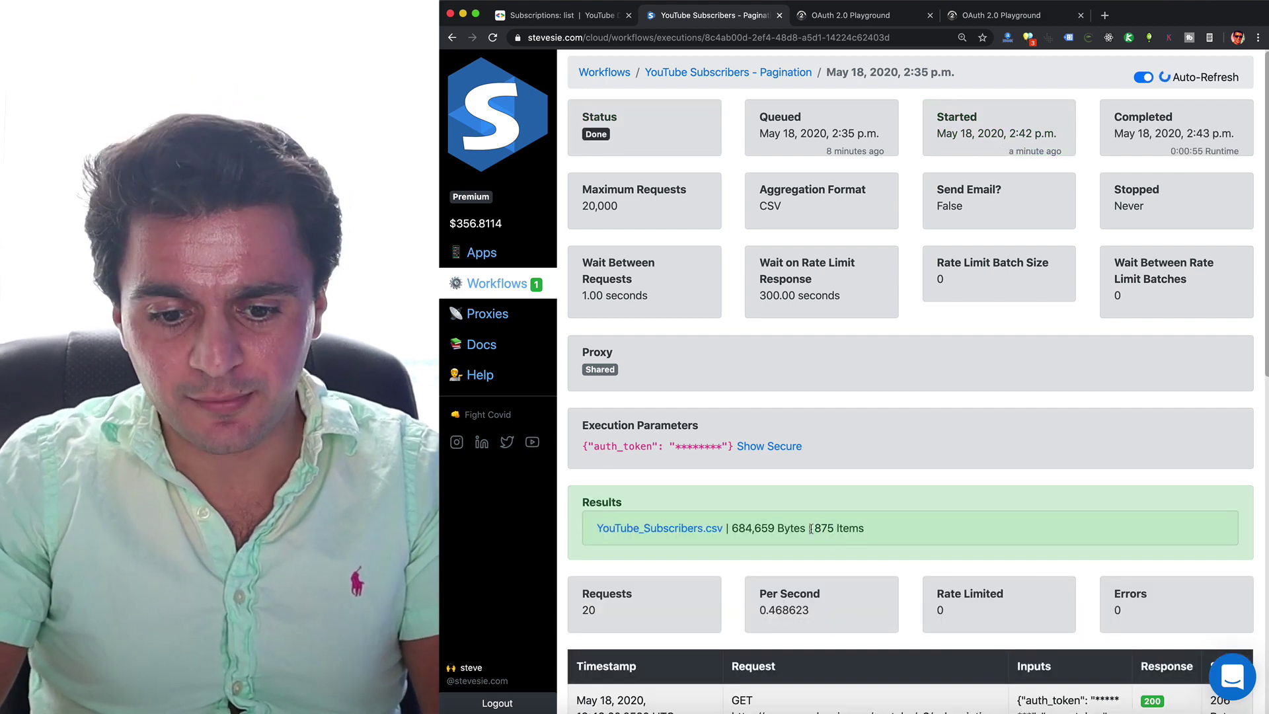
Download YouTube_Subscribers.csv, import YouTube Subscriptions - Pagination, and open its empty Channel ID collection.
left_click(691, 527)
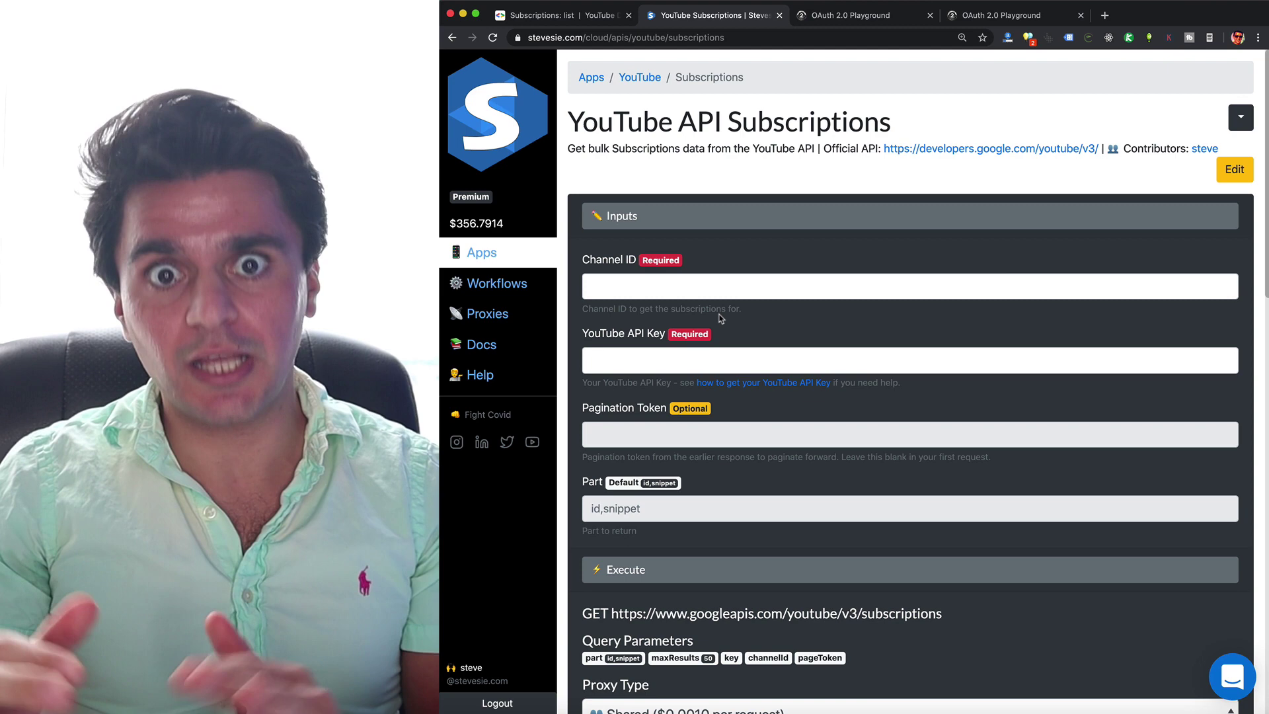
left_click(714, 281)
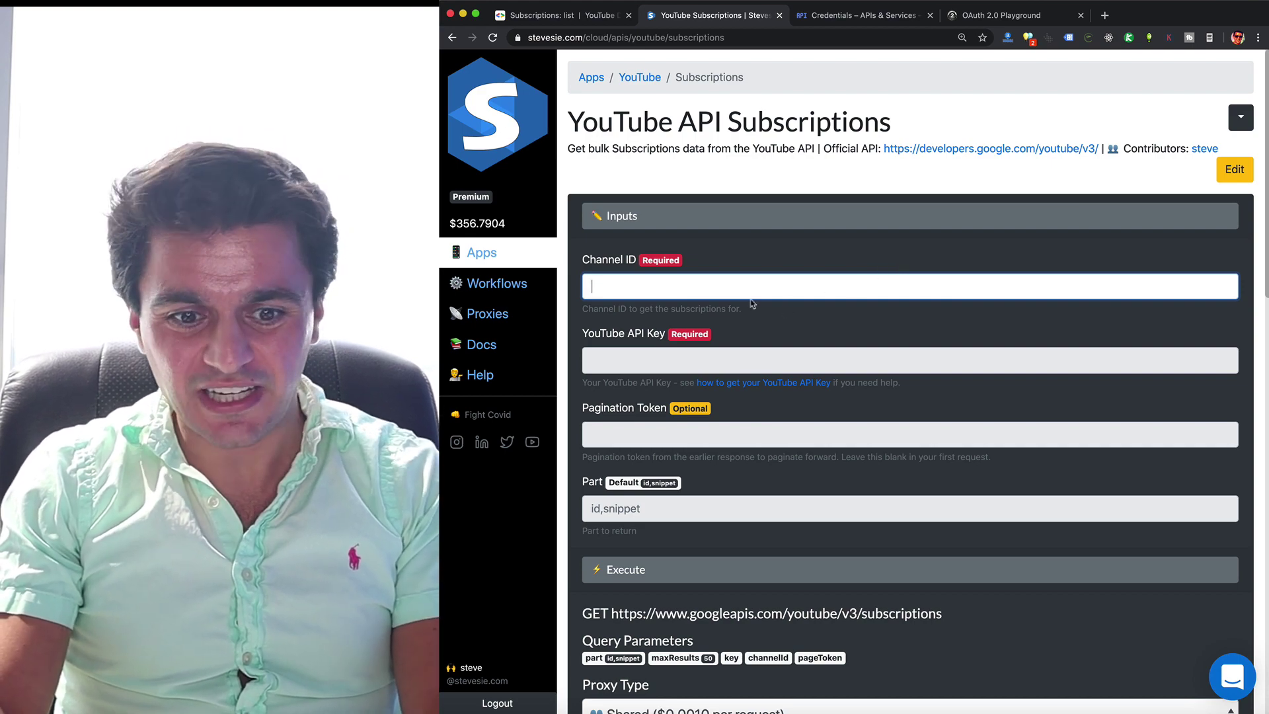
scroll(716, 422, "down", 10)
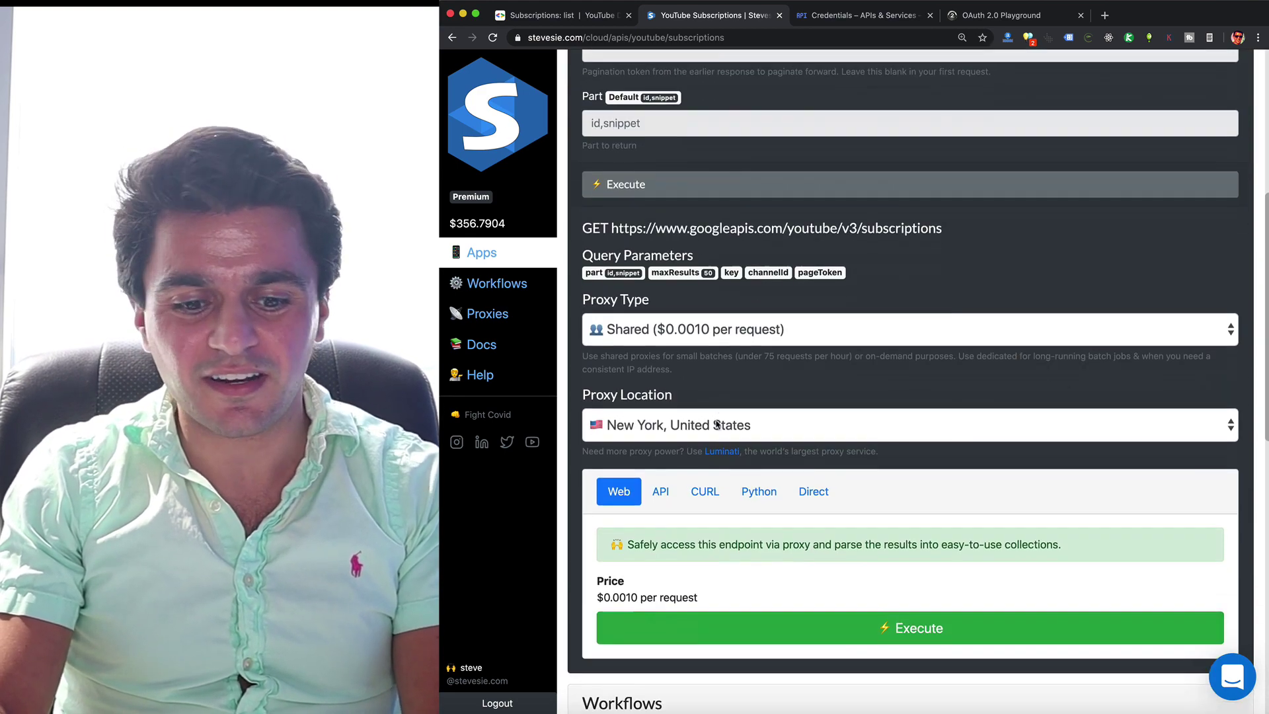
scroll(716, 424, "down", 4)
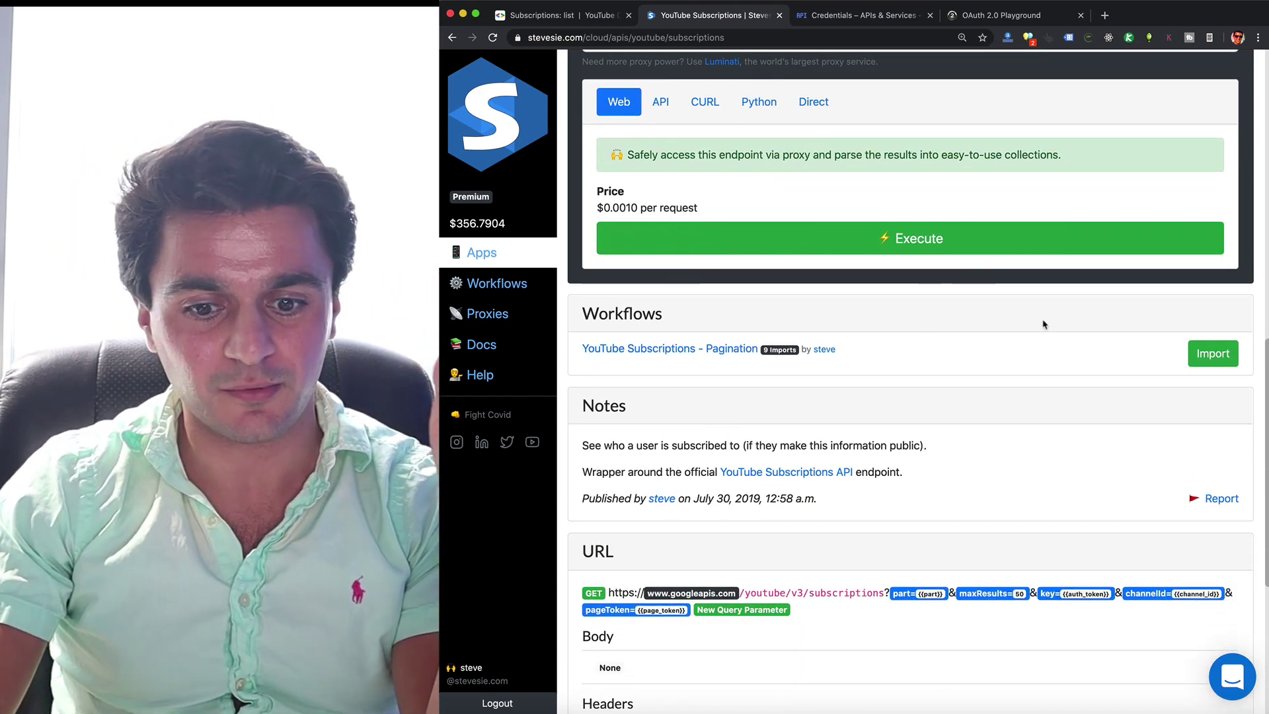
left_click(1221, 360)
left_click(1222, 360)
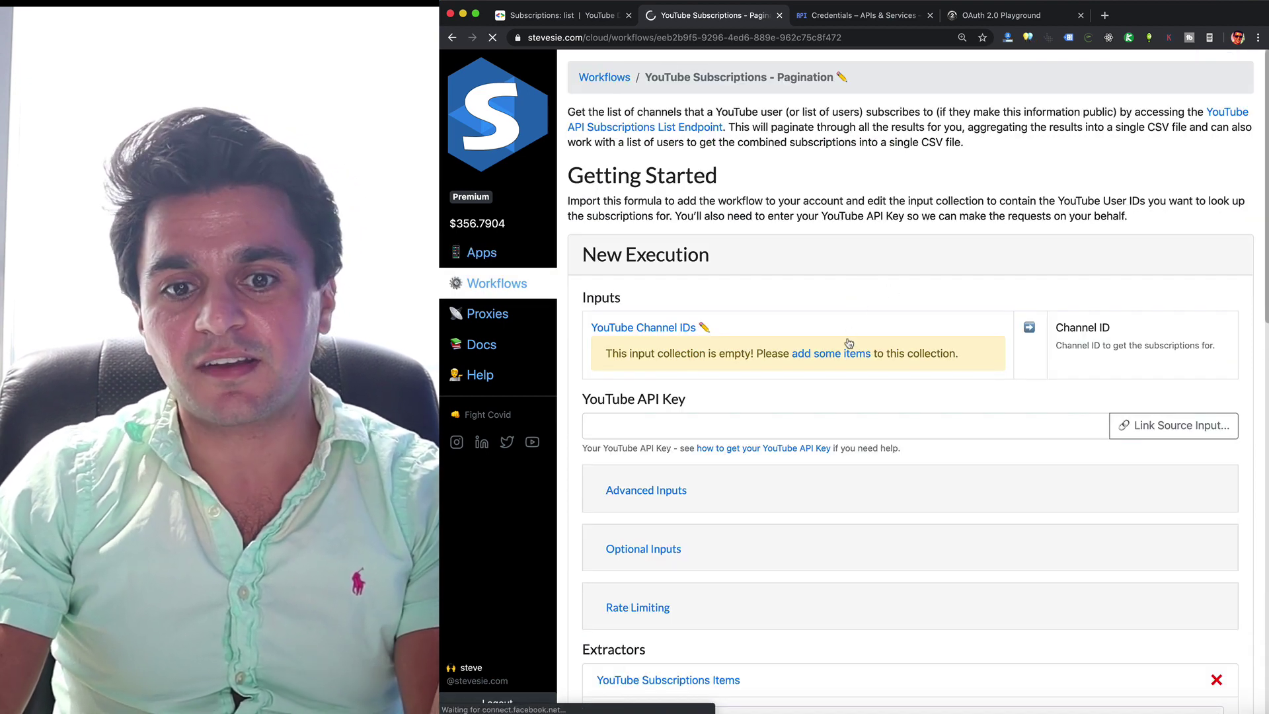
left_click(849, 343)
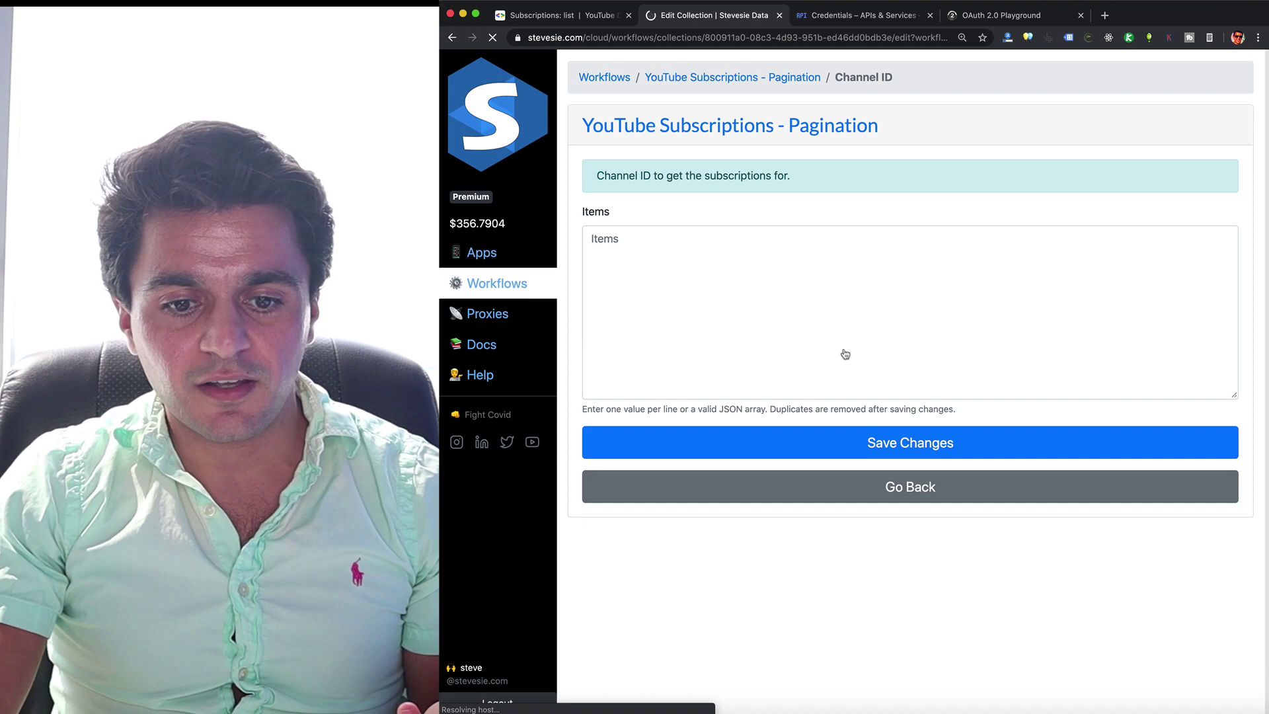
Copy the 14 subscriber channel IDs in cells H2:H15 of the subscribers spreadsheet.
left_click(703, 709)
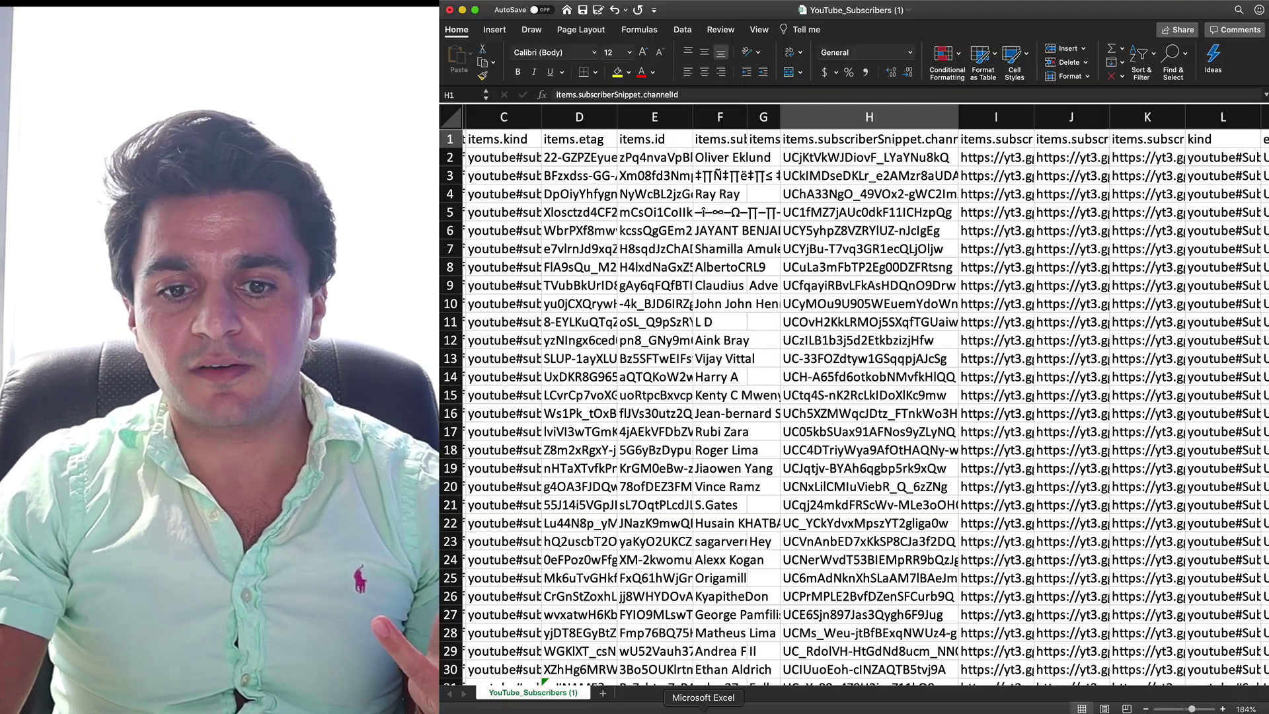
scroll(747, 510, "left", 4)
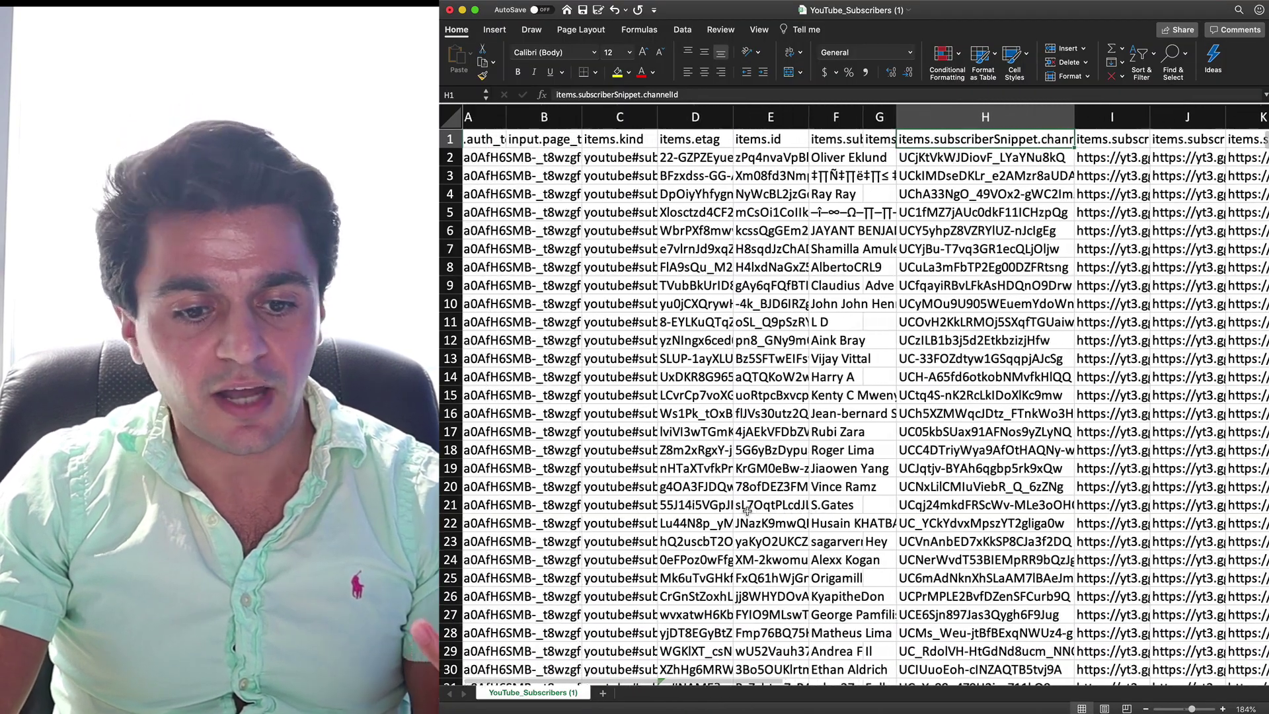
scroll(747, 509, "left", 1)
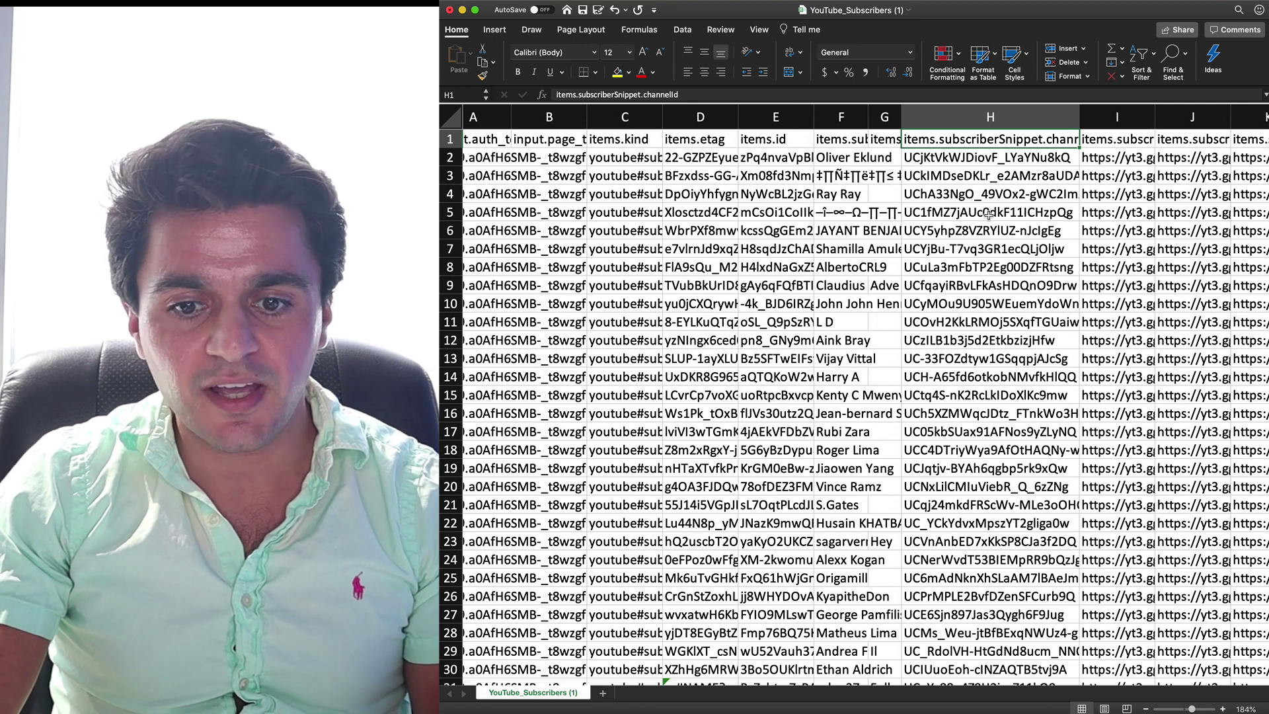
scroll(999, 196, "right", 4)
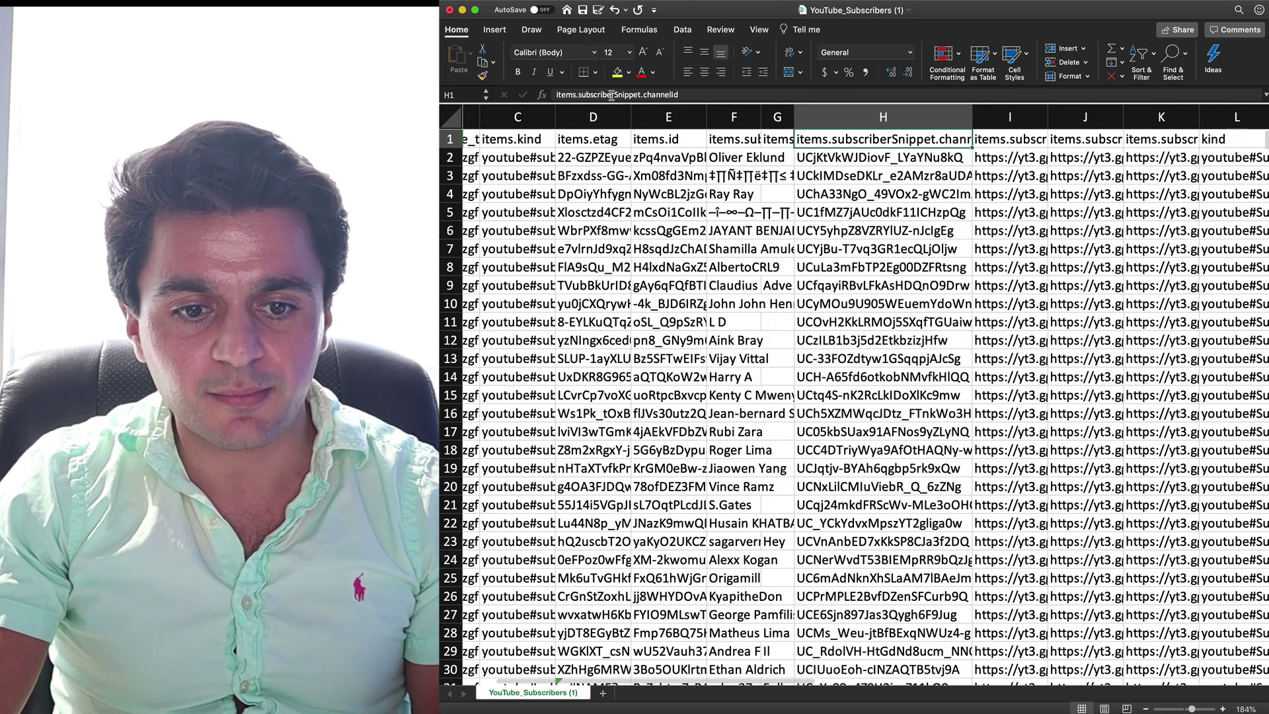
left_click_drag(825, 157, 853, 397)
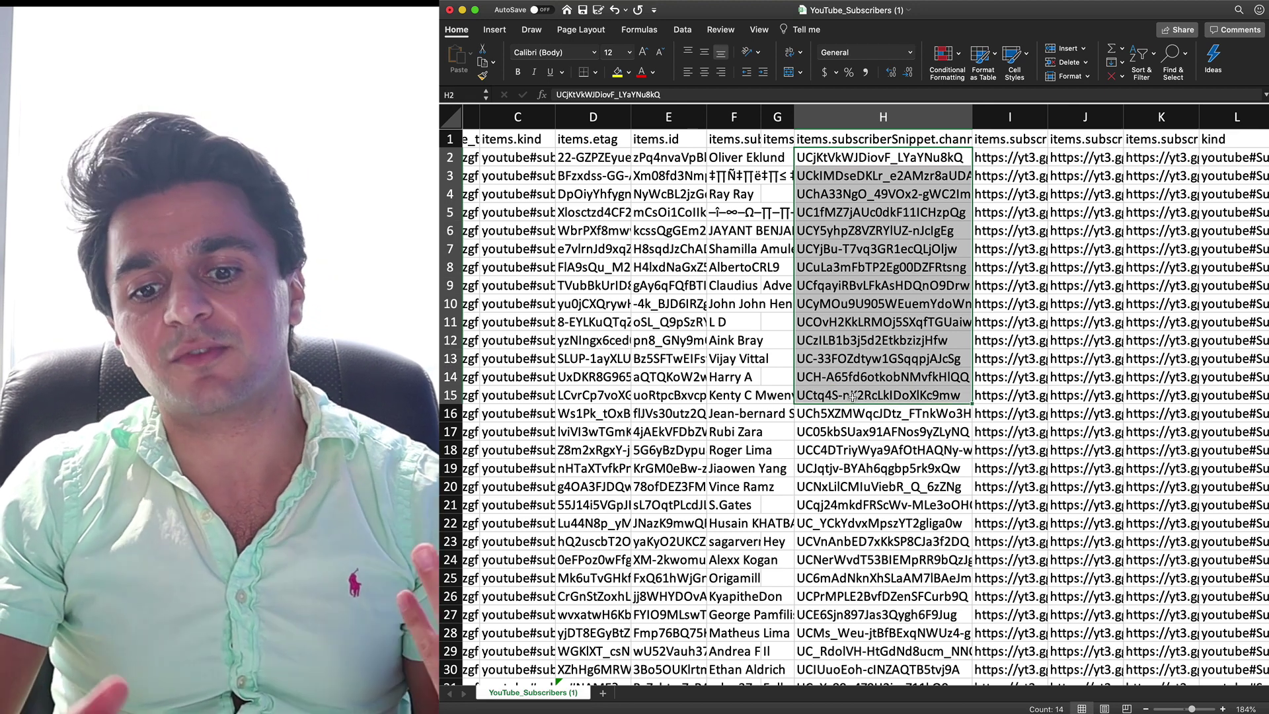
key("super+c")
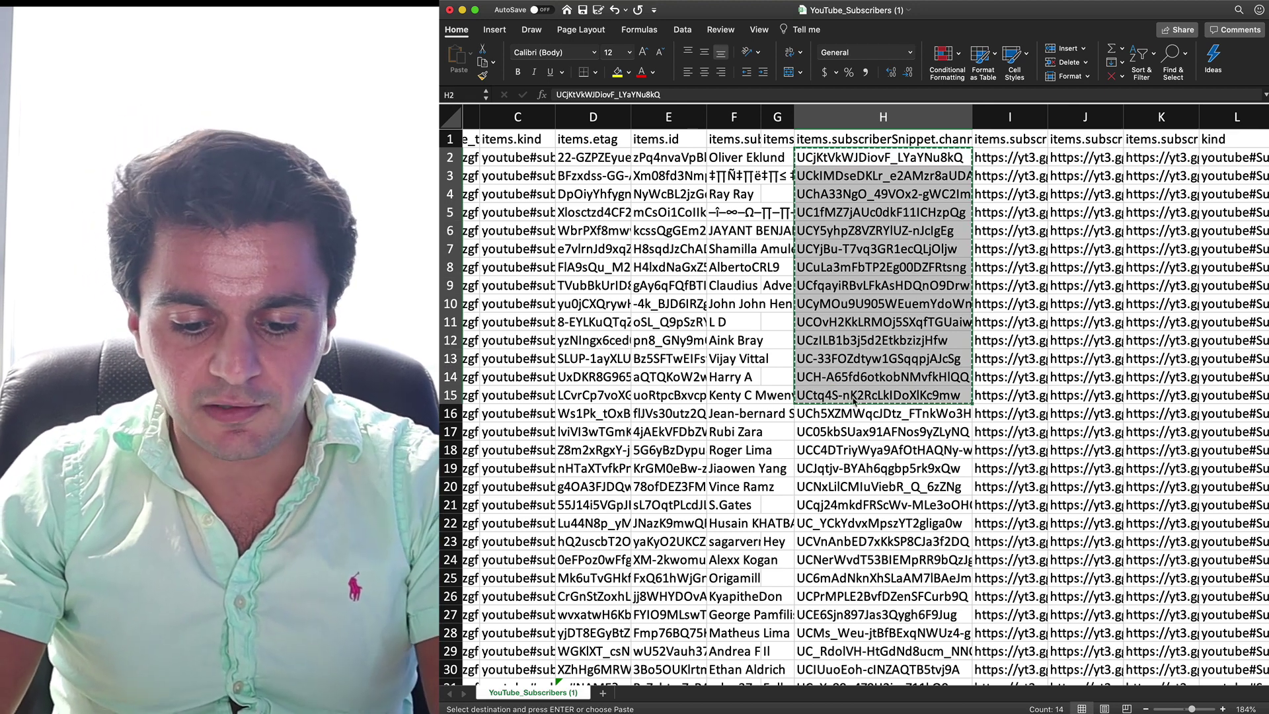
key("super+Tab")
Paste the 14 channel IDs into the Channel ID collection and save it.
left_click(765, 247)
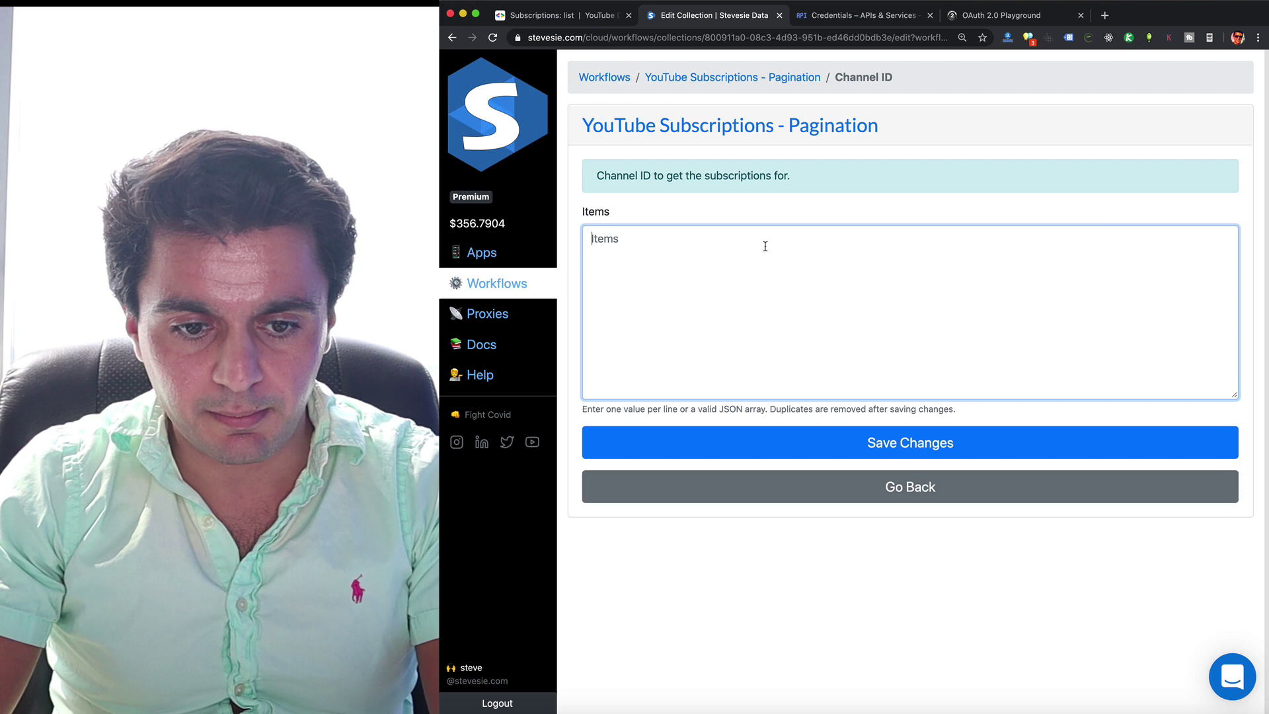
key("super+v")
left_click(807, 440)
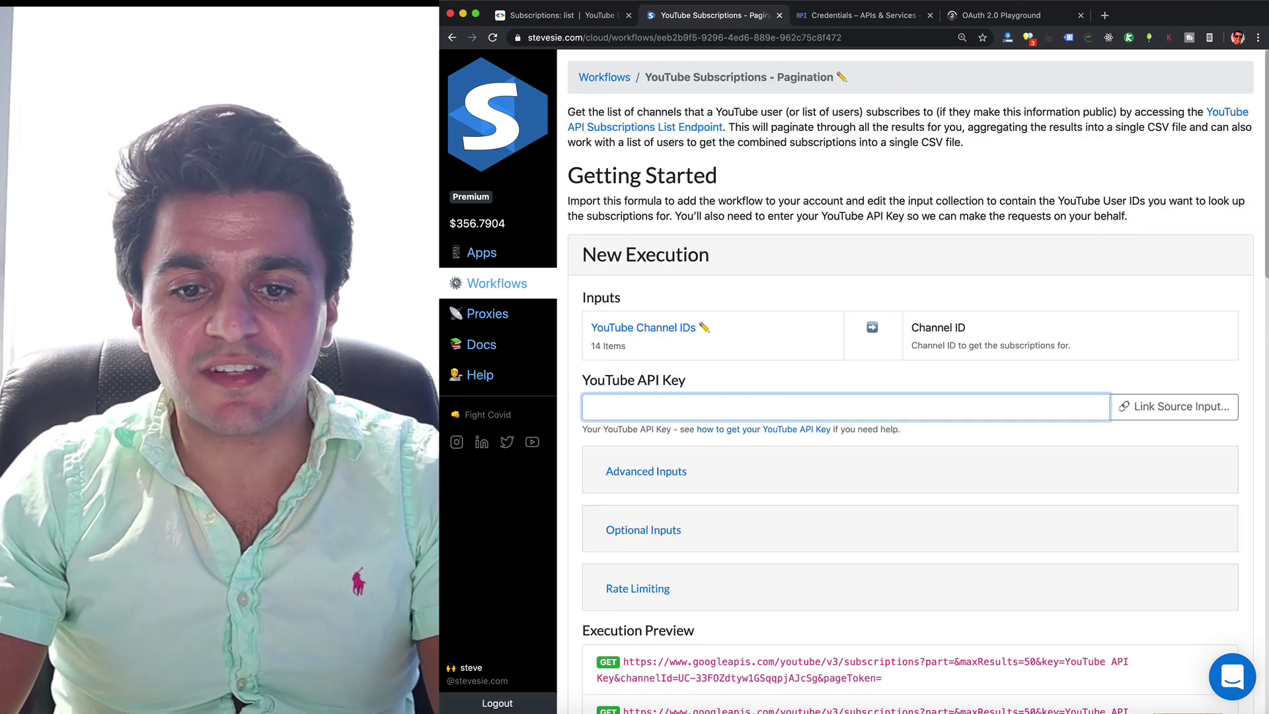
Copy the YouTube API key from Google Cloud credentials into the workflow's API key field.
left_click(821, 13)
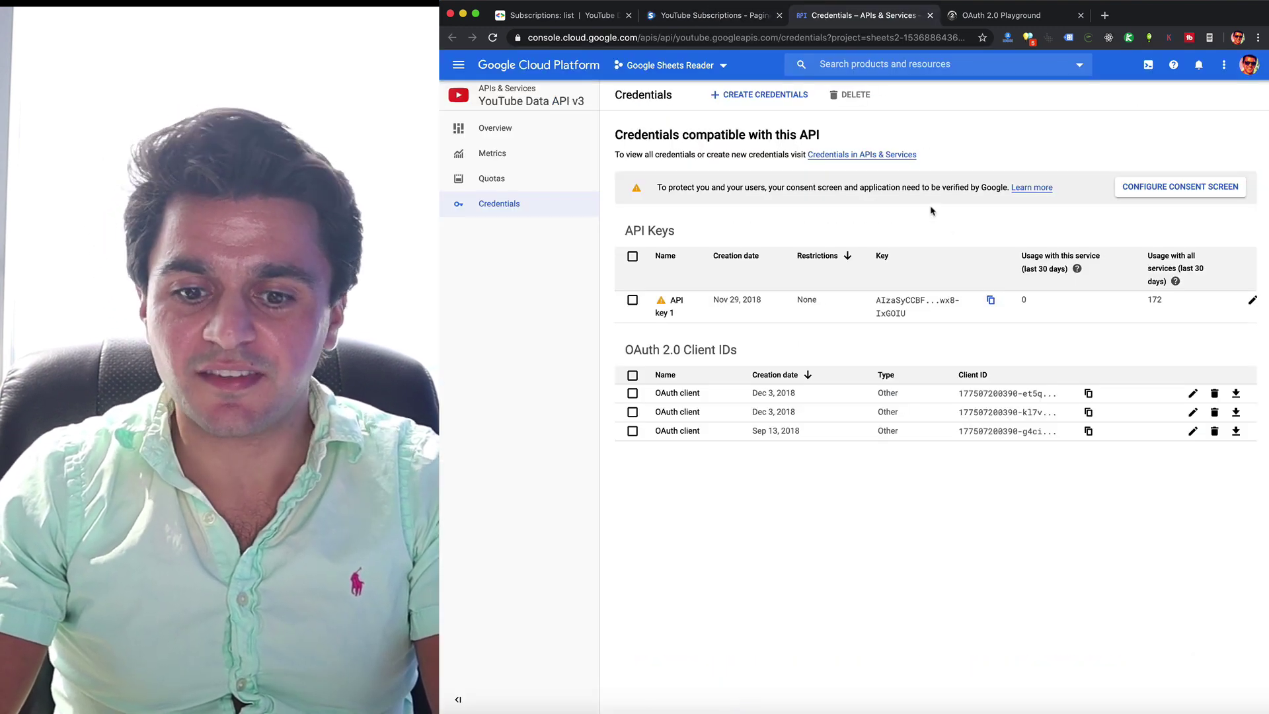
left_click(990, 300)
left_click(711, 22)
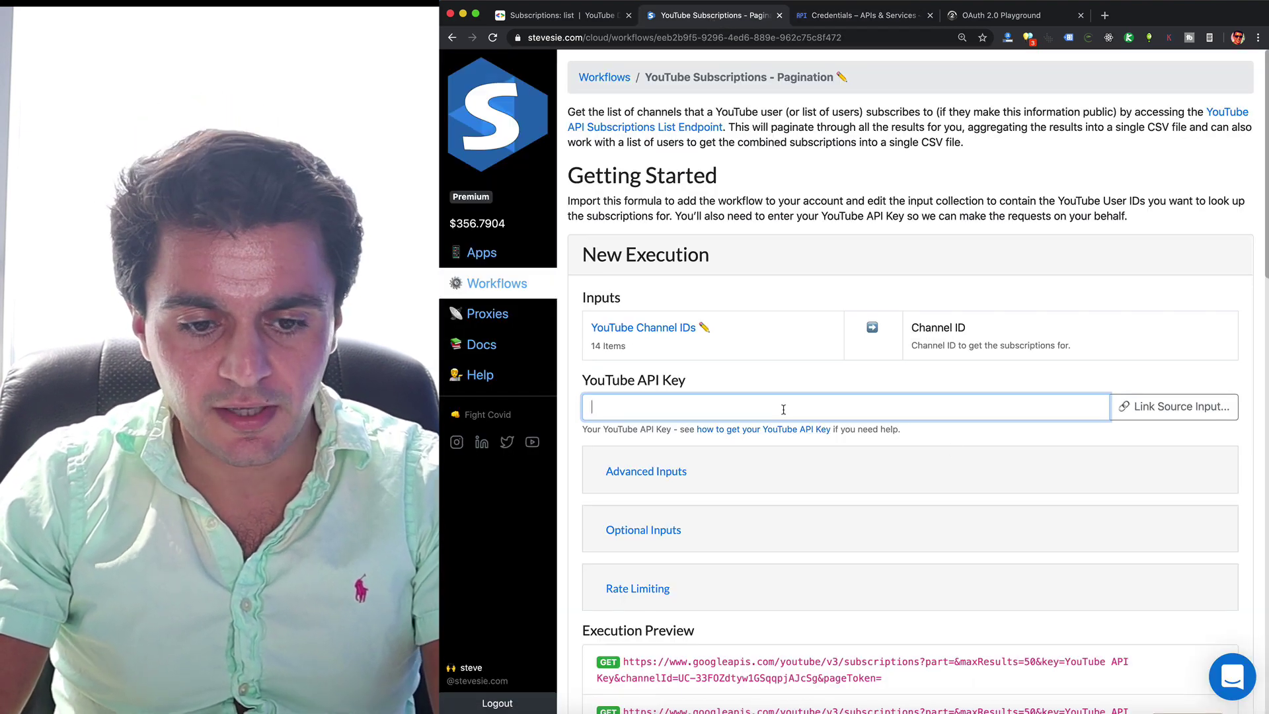
key("ctrl+v")
Expand the workflow's Advanced Inputs and bring up the Proxy Type choices.
scroll(753, 503, "down", 3)
left_click(651, 370)
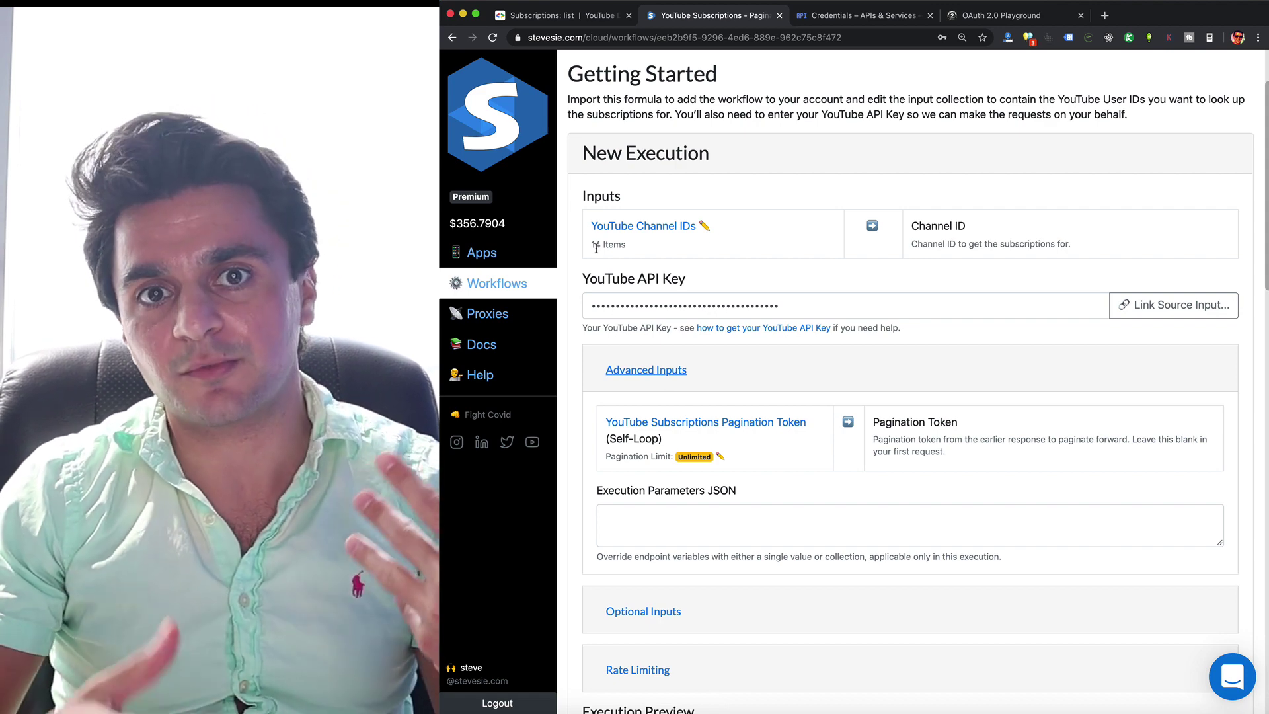
scroll(597, 250, "down", 2)
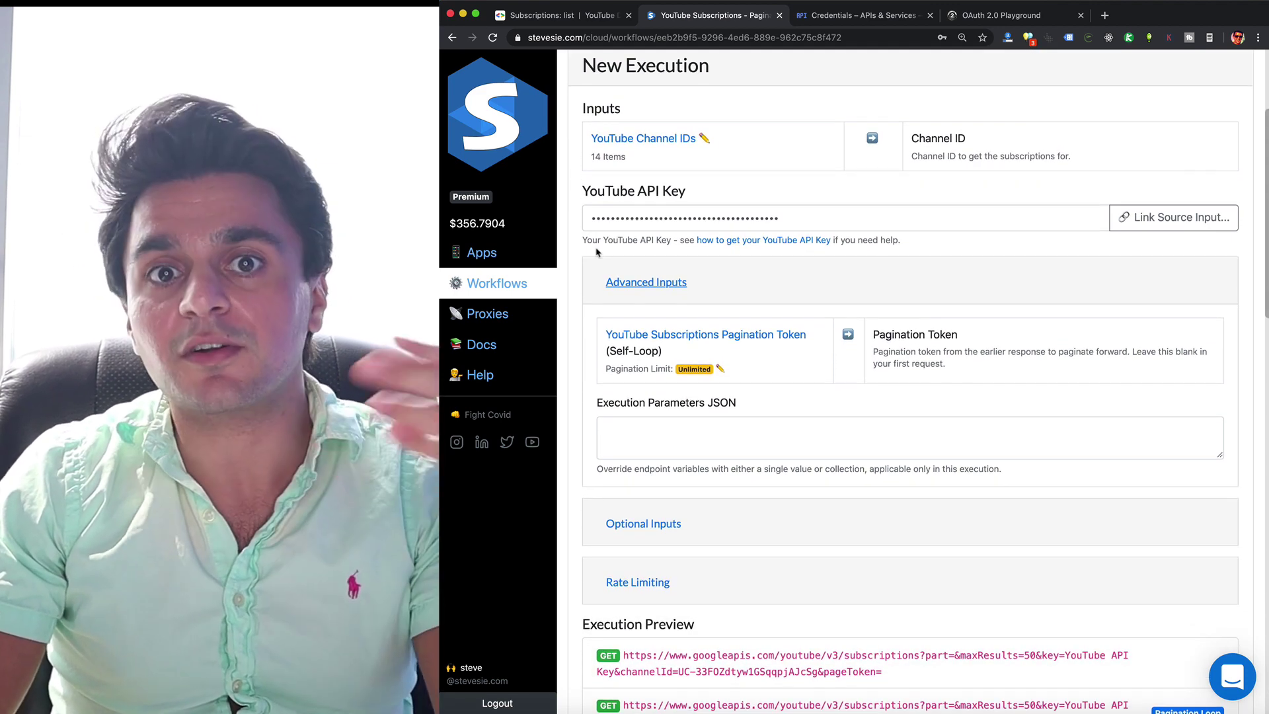
scroll(597, 252, "down", 5)
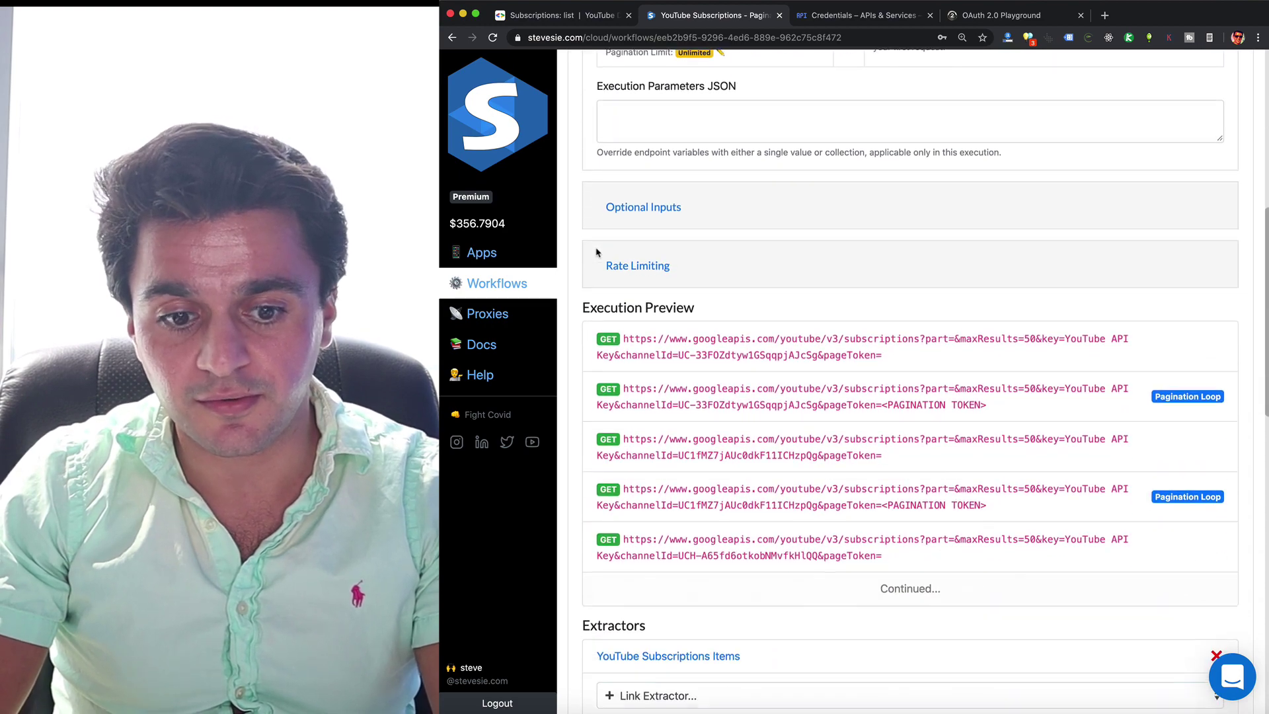
scroll(597, 251, "down", 3)
scroll(597, 251, "up", 5)
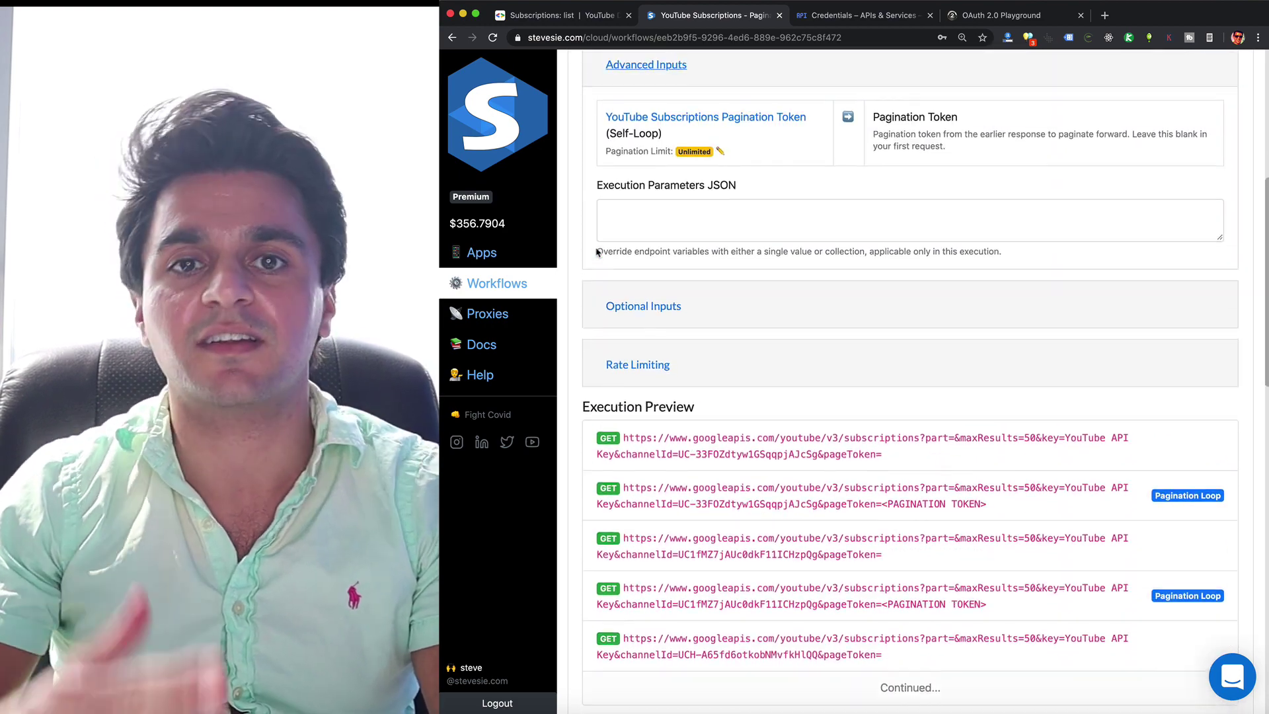
scroll(596, 252, "up", 1)
scroll(597, 248, "down", 8)
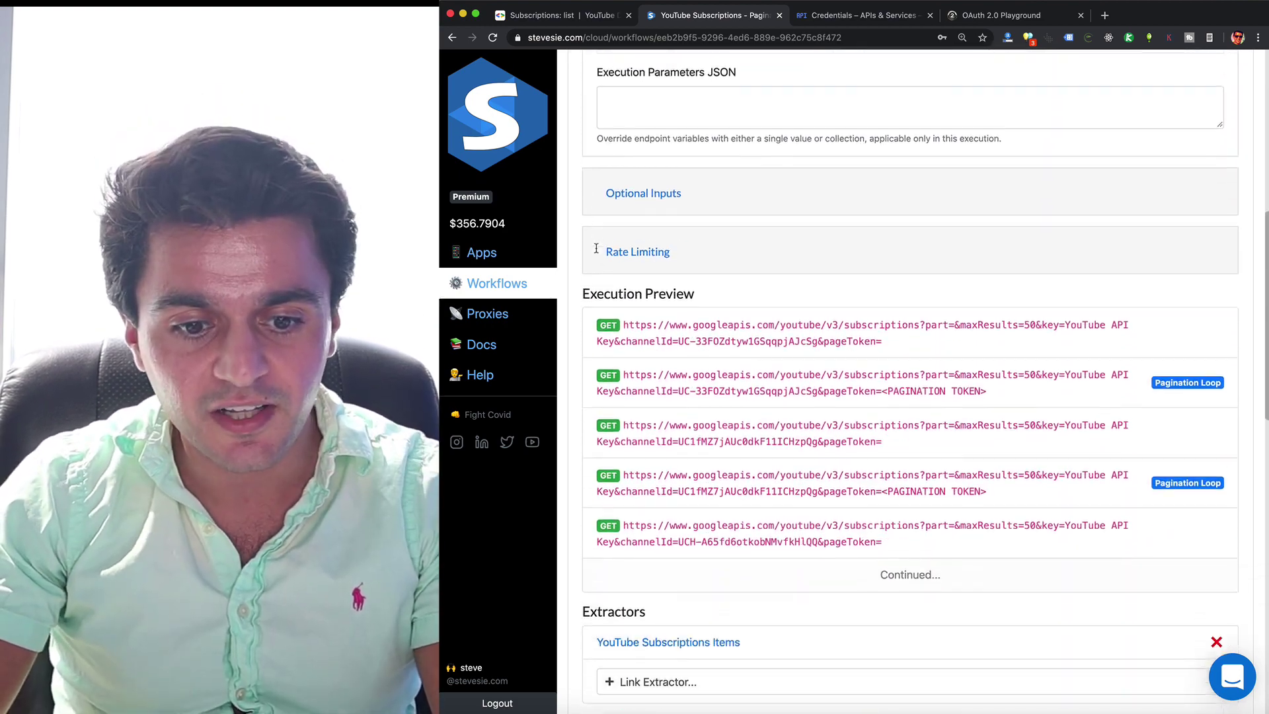
left_click(626, 423)
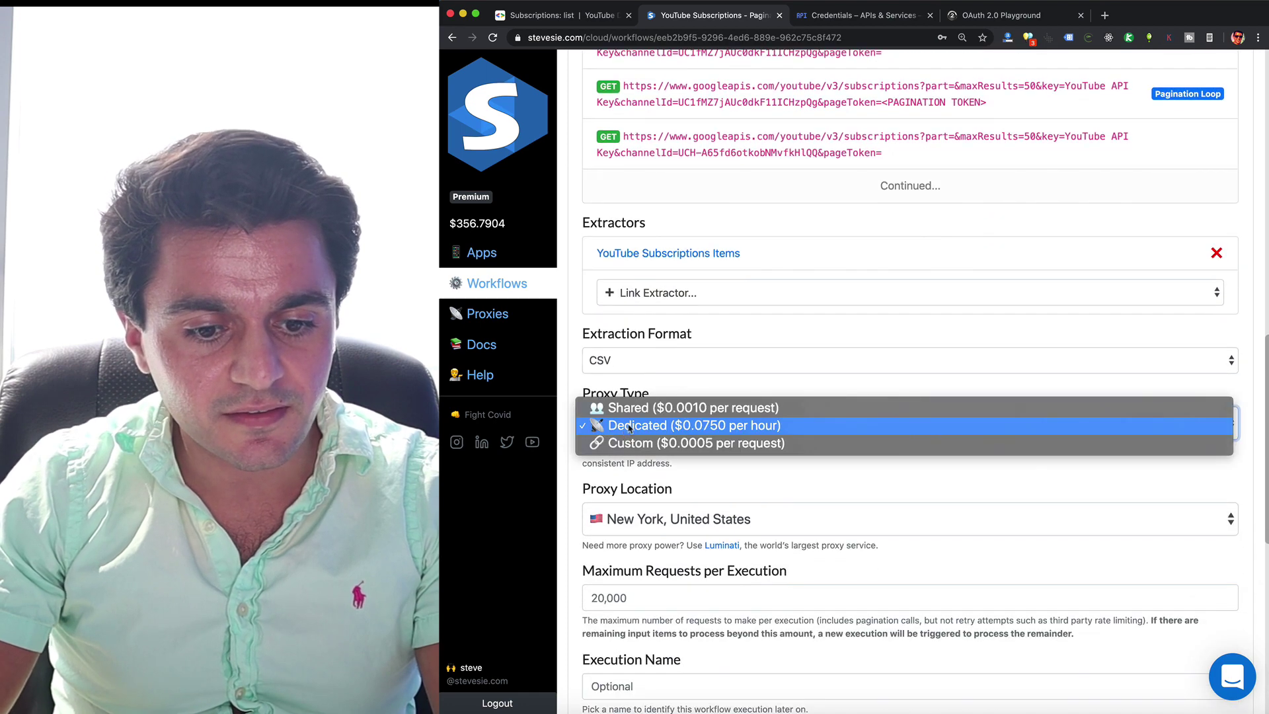
Run the subscriptions workflow on a Shared proxy and download YouTube_Subscriptions_Items.csv with 4,371 items.
left_click(634, 406)
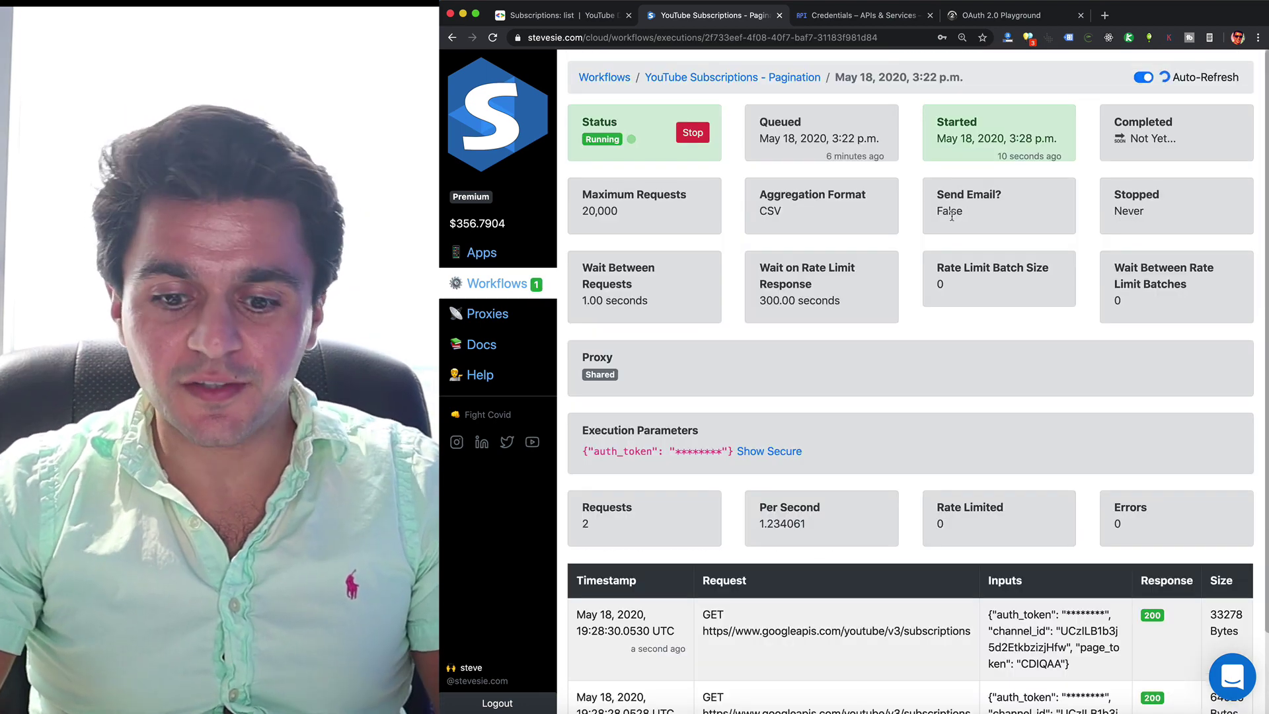
scroll(952, 216, "down", 3)
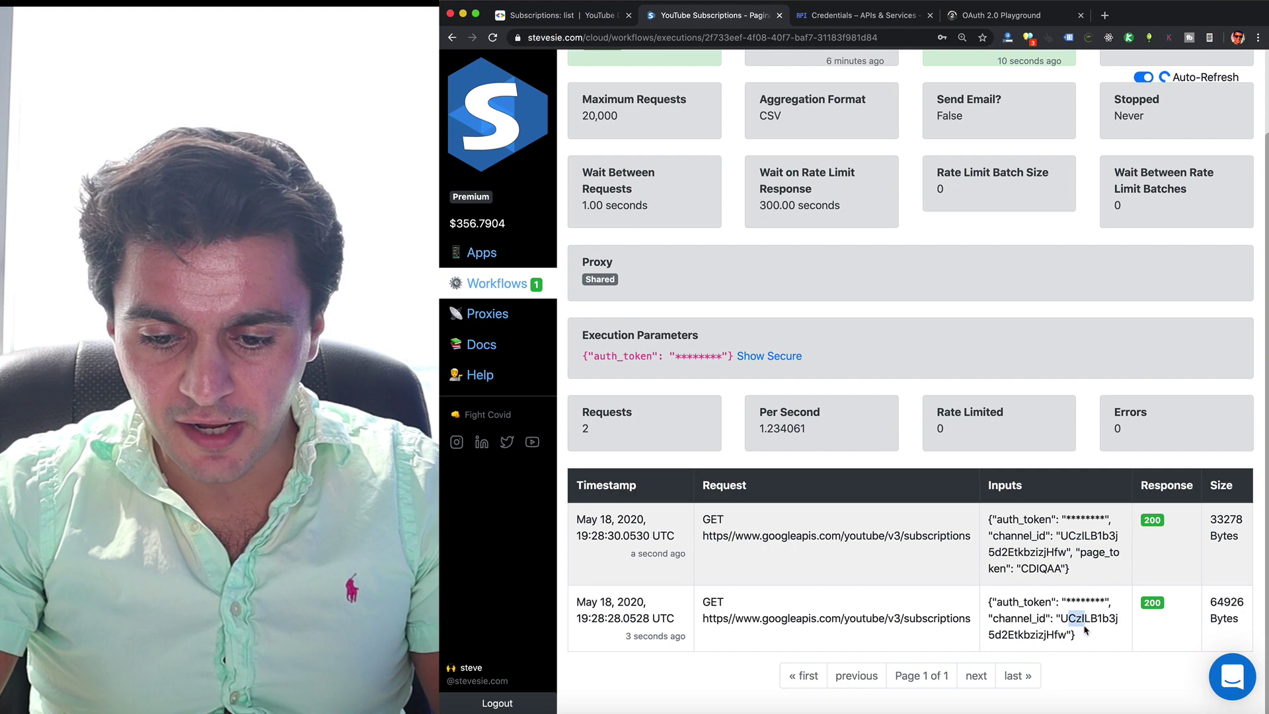
scroll(1071, 607, "down", 4)
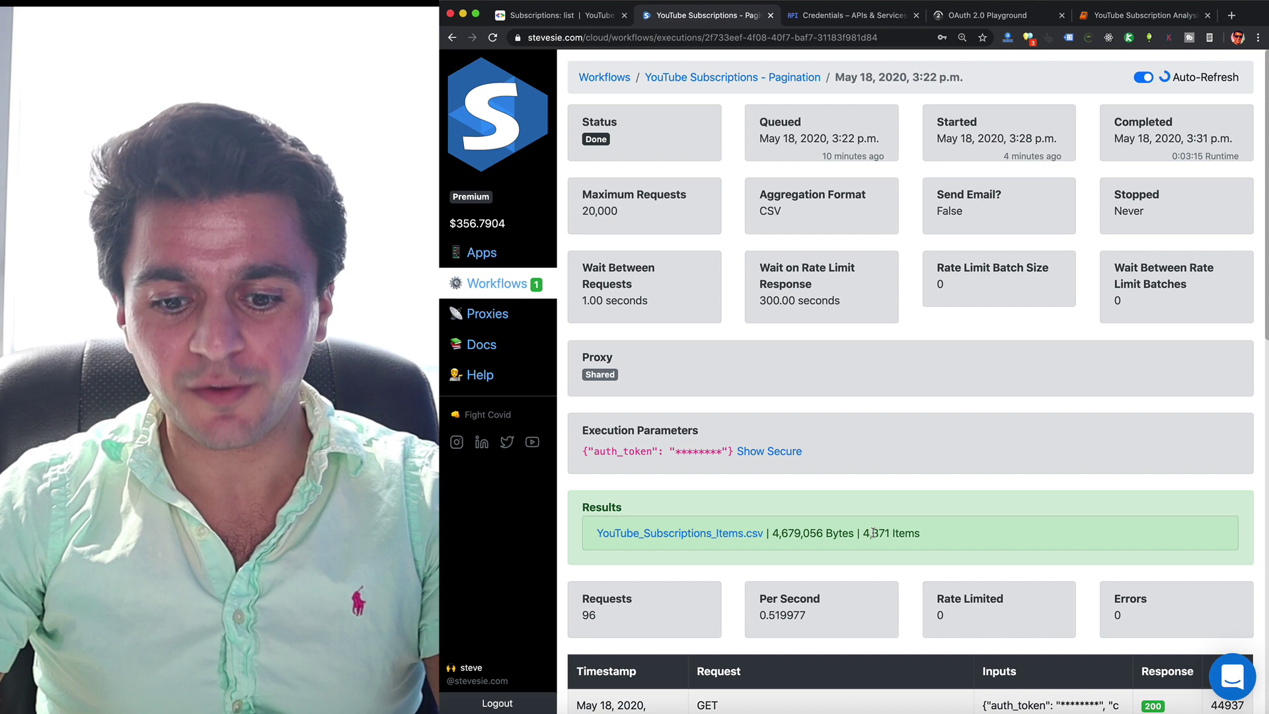
left_click(706, 537)
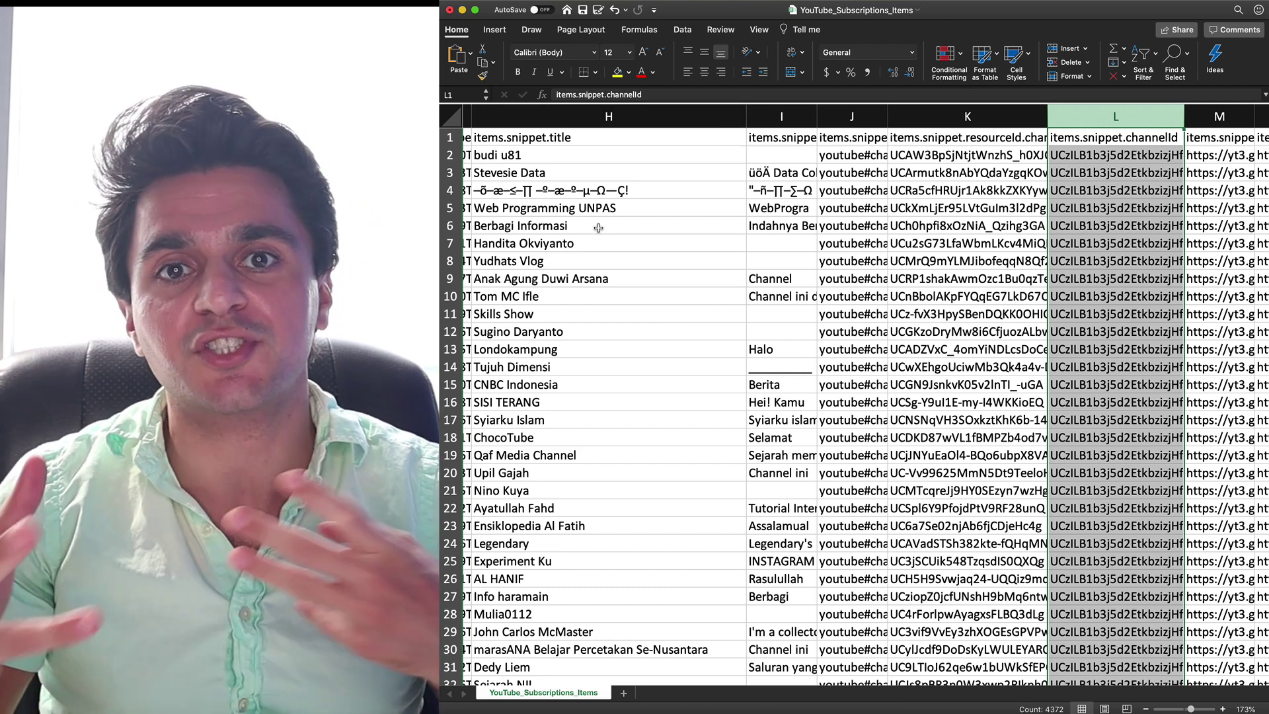
Inspect the channel titles in column H, such as Stevesie Data and Cercle Aristote, and column L's row count.
left_click(509, 175)
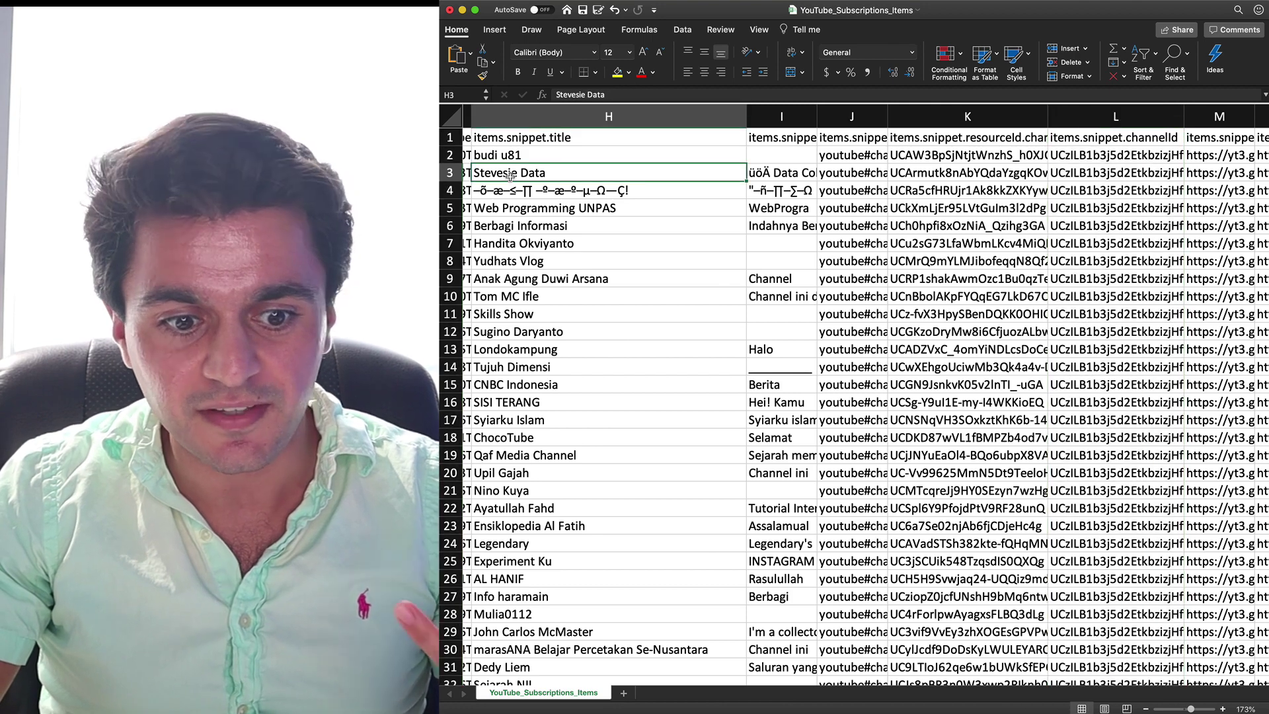
left_click(543, 211)
scroll(853, 396, "down", 2)
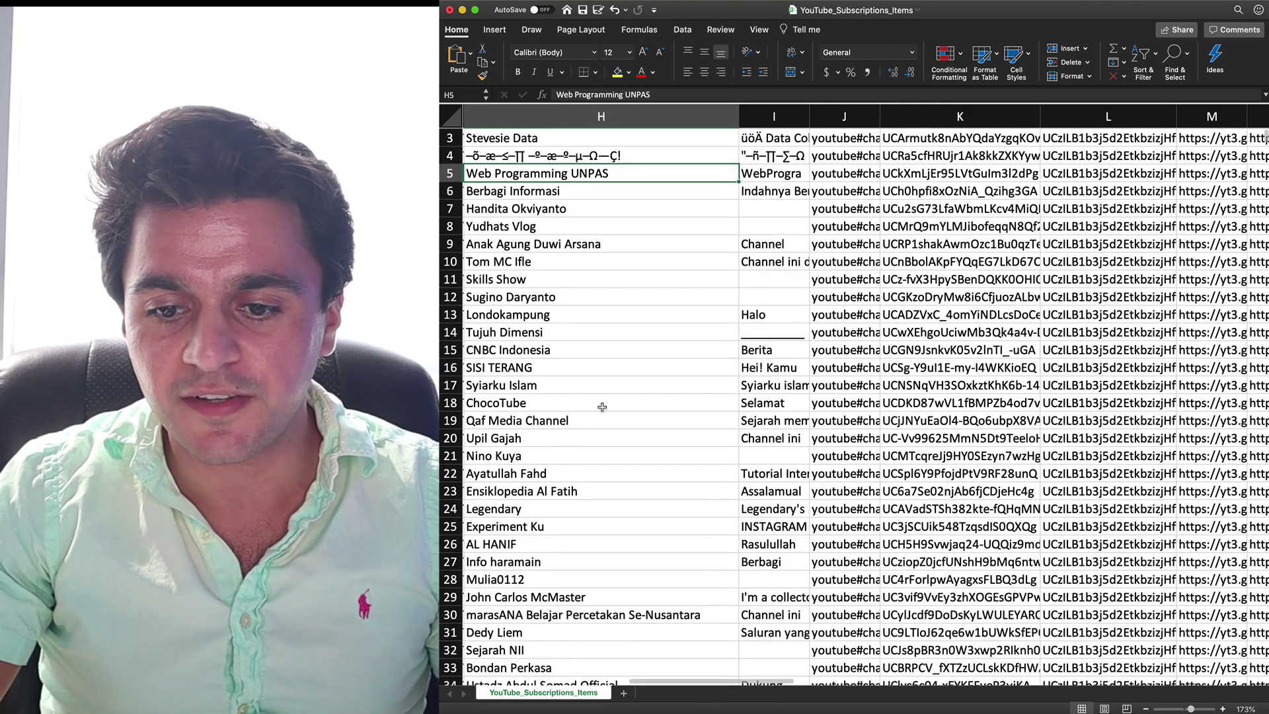
left_click(1115, 125)
scroll(1088, 343, "down", 15)
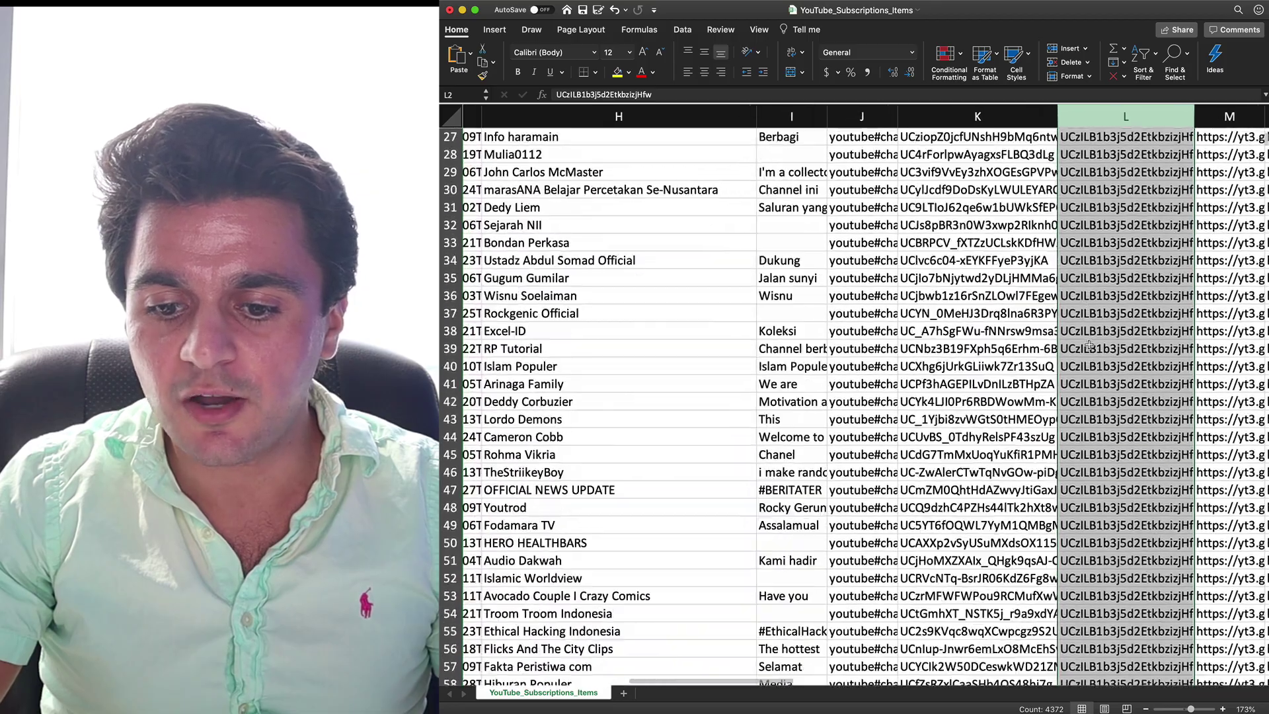
scroll(1089, 344, "down", 12)
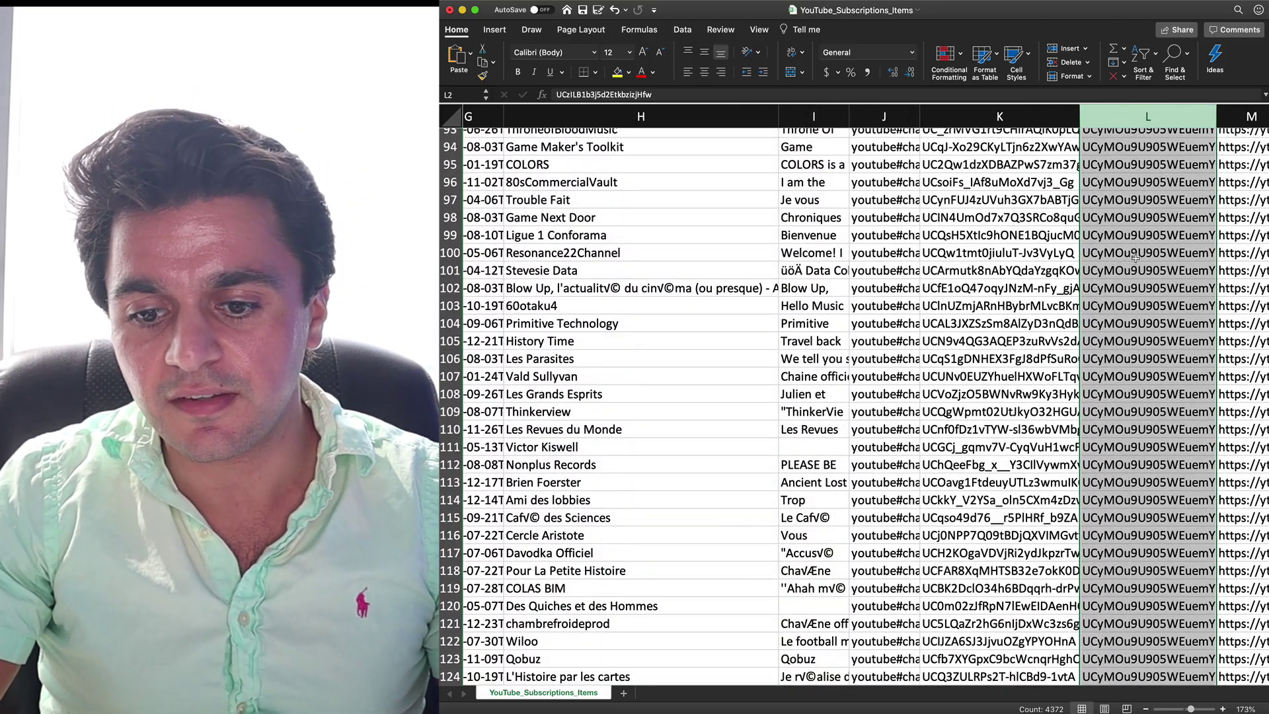
left_click_drag(595, 164, 609, 623)
left_click(622, 539)
scroll(627, 330, "up", 20)
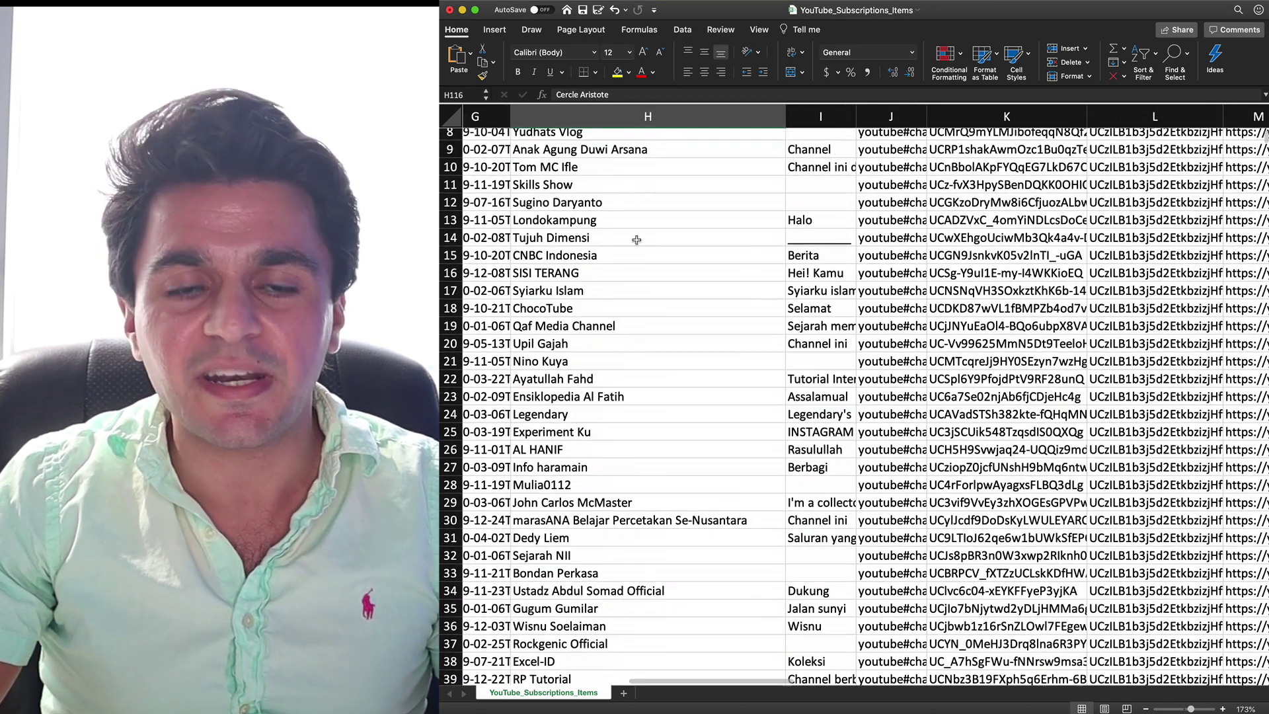
left_click(647, 122)
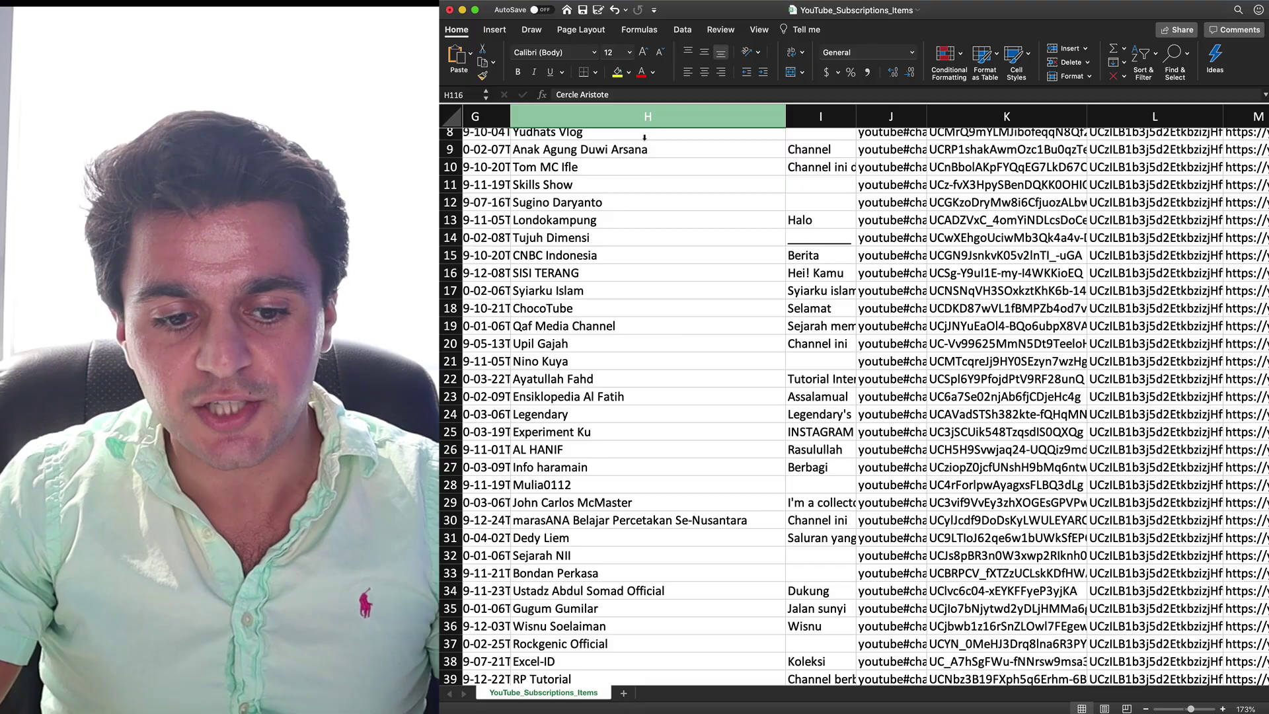
scroll(641, 272, "down", 20)
scroll(641, 272, "down", 12)
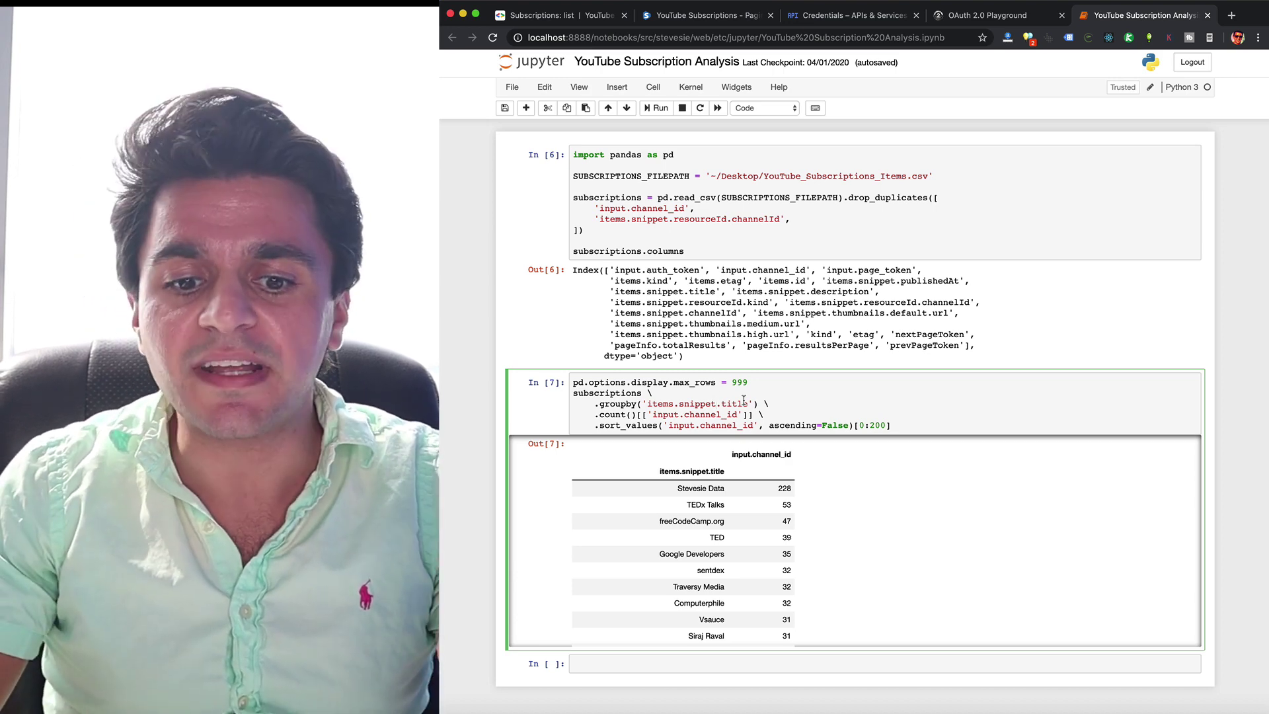
Highlight the CSV file name, the items.snippet.title grouping column, and Stevesie Data's top count of 228.
left_click_drag(764, 176, 930, 174)
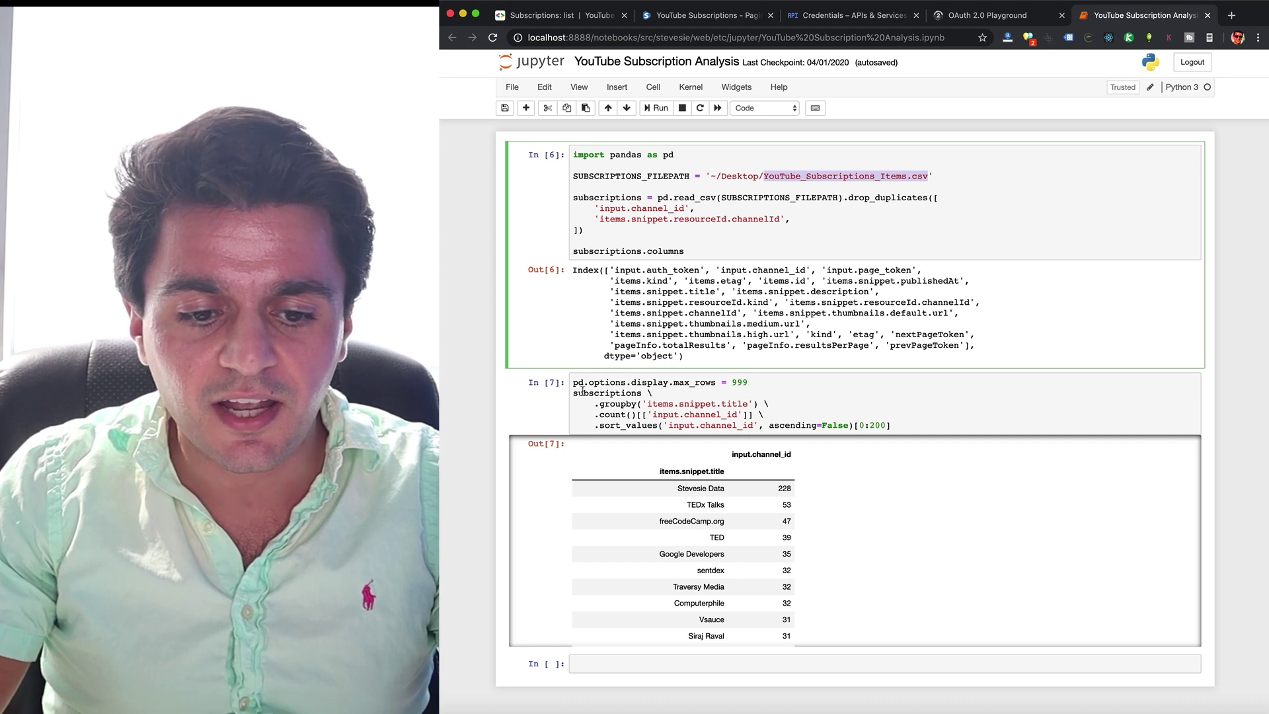
left_click_drag(648, 405, 746, 401)
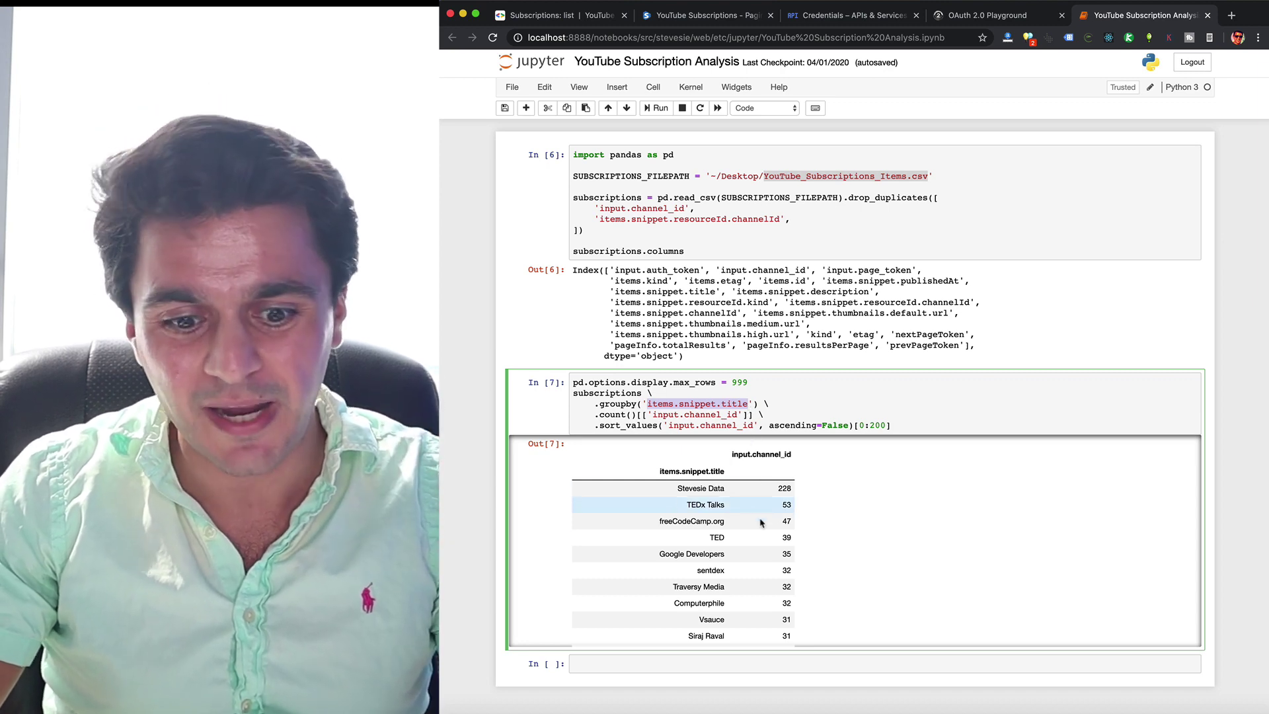
left_click_drag(677, 491, 740, 493)
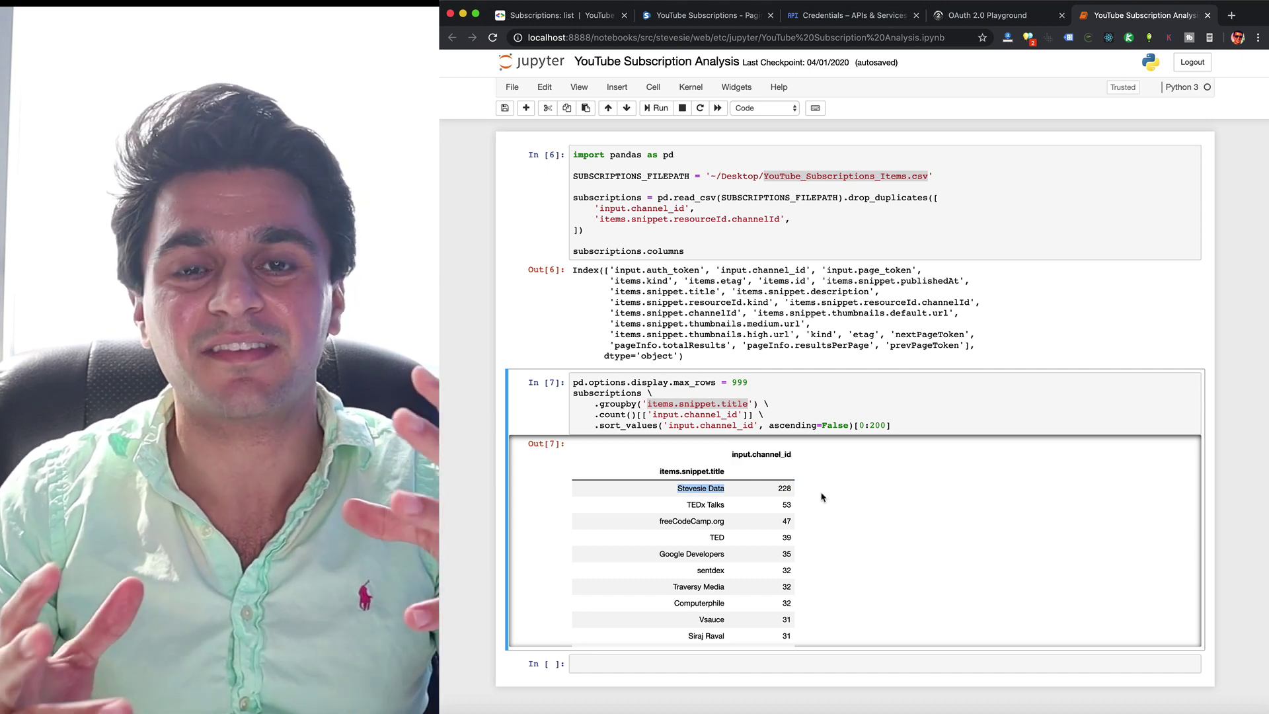
scroll(807, 509, "down", 1)
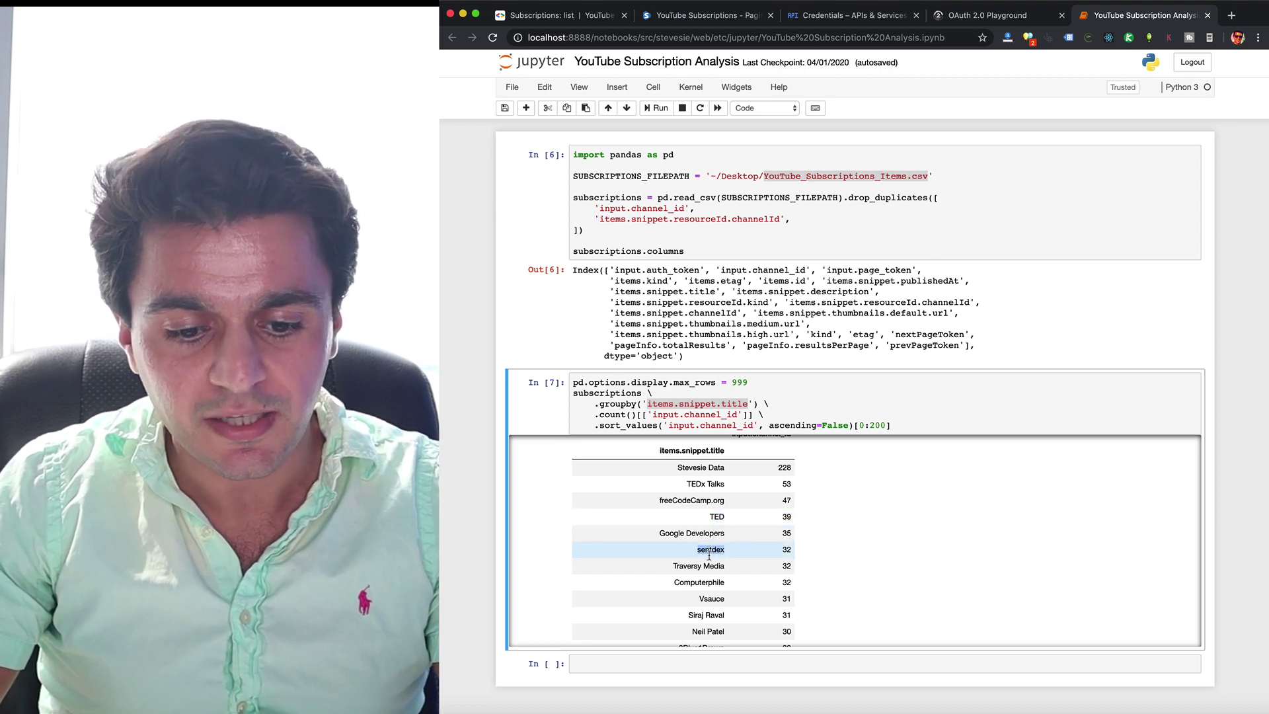
scroll(709, 580, "down", 2)
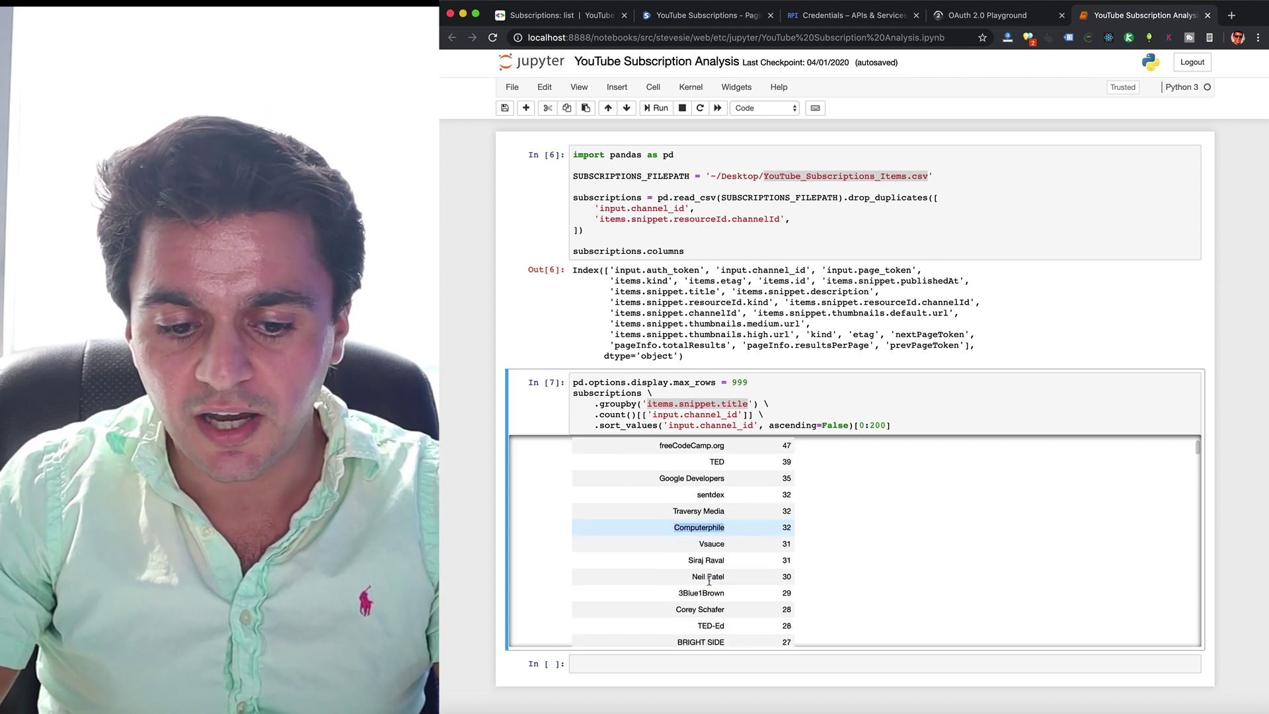
scroll(710, 580, "down", 2)
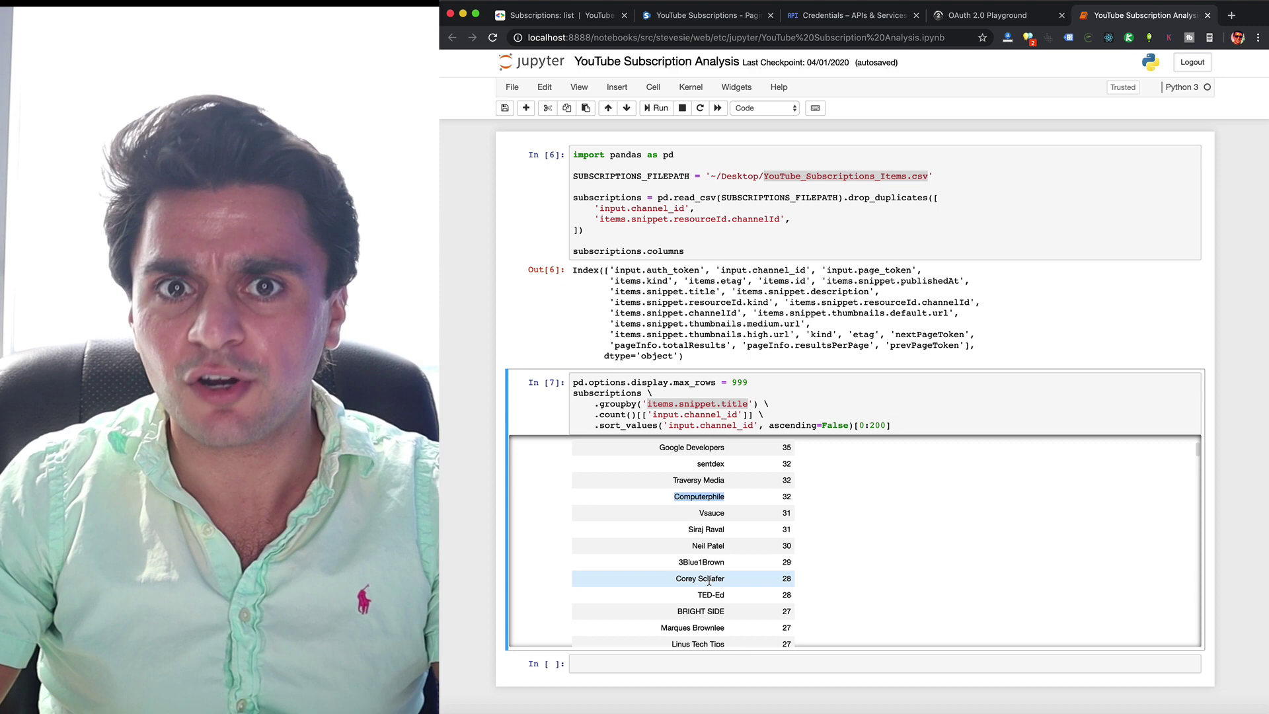
scroll(714, 569, "down", 4)
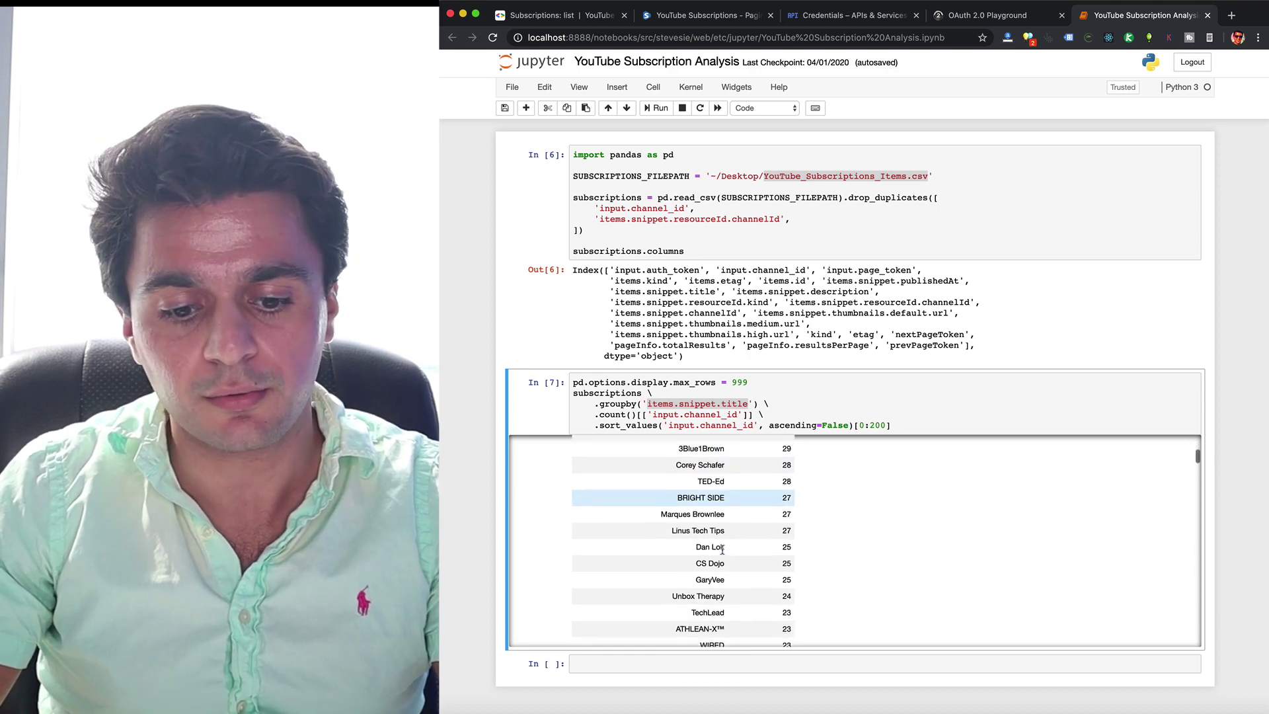